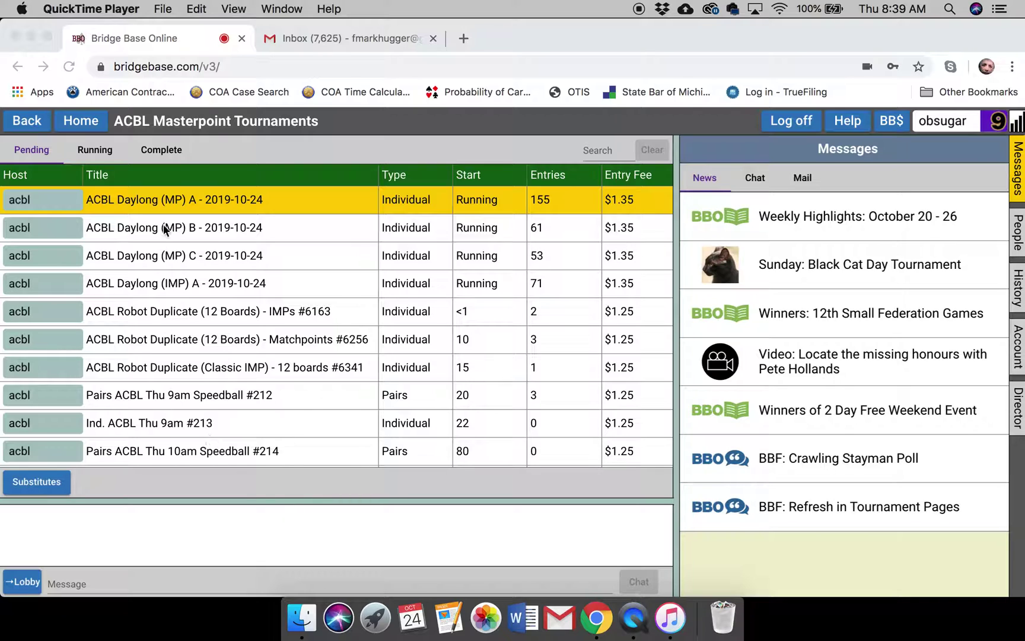
Return to the home page and look over the account profile, the deal archive and the recent tournament history
left_click(90, 122)
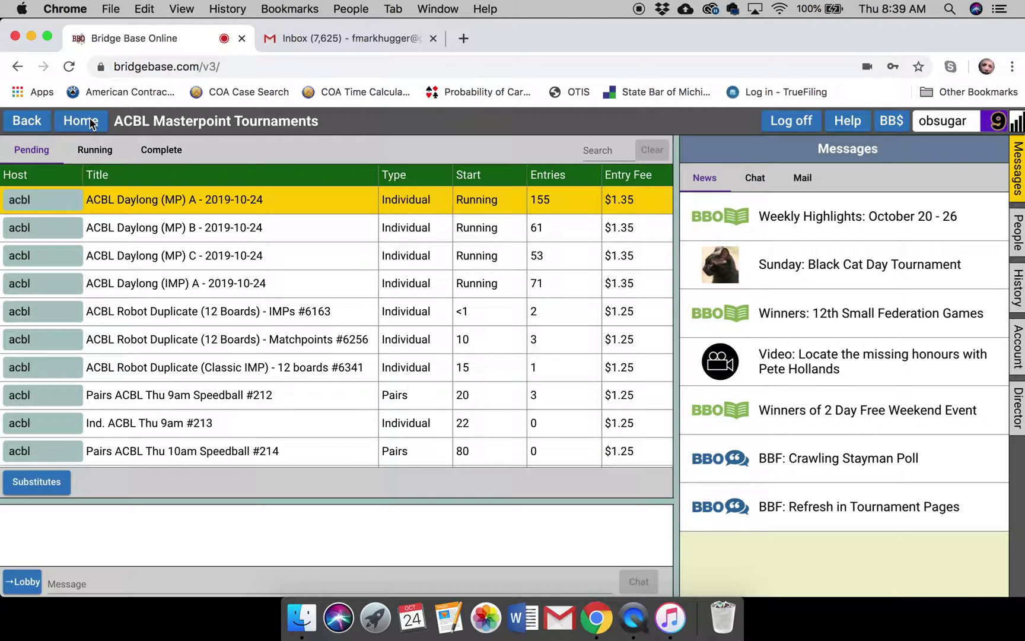
left_click(83, 124)
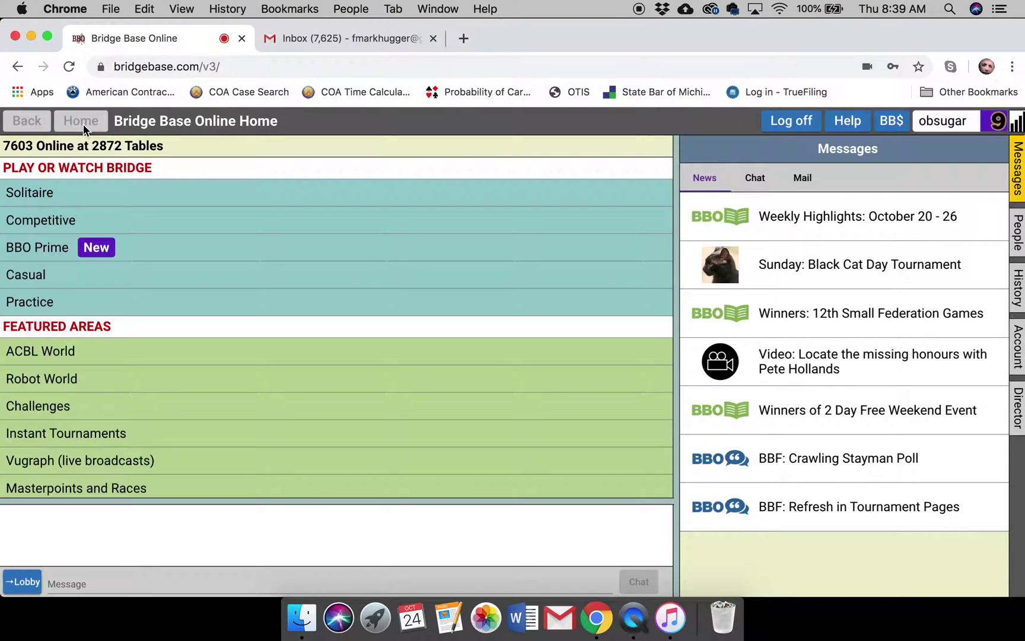
left_click(1017, 346)
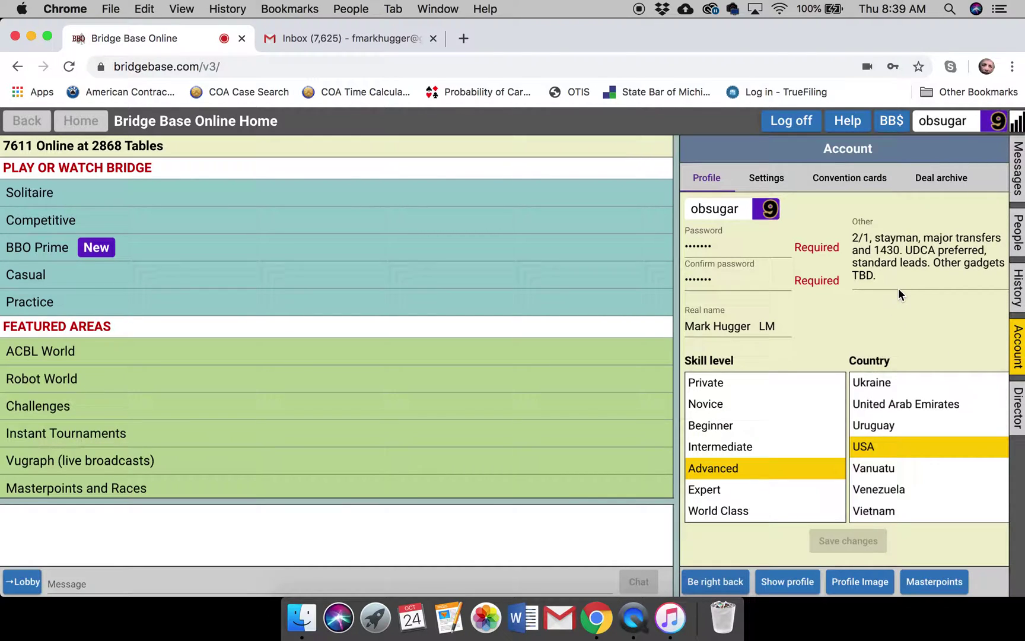
left_click(941, 179)
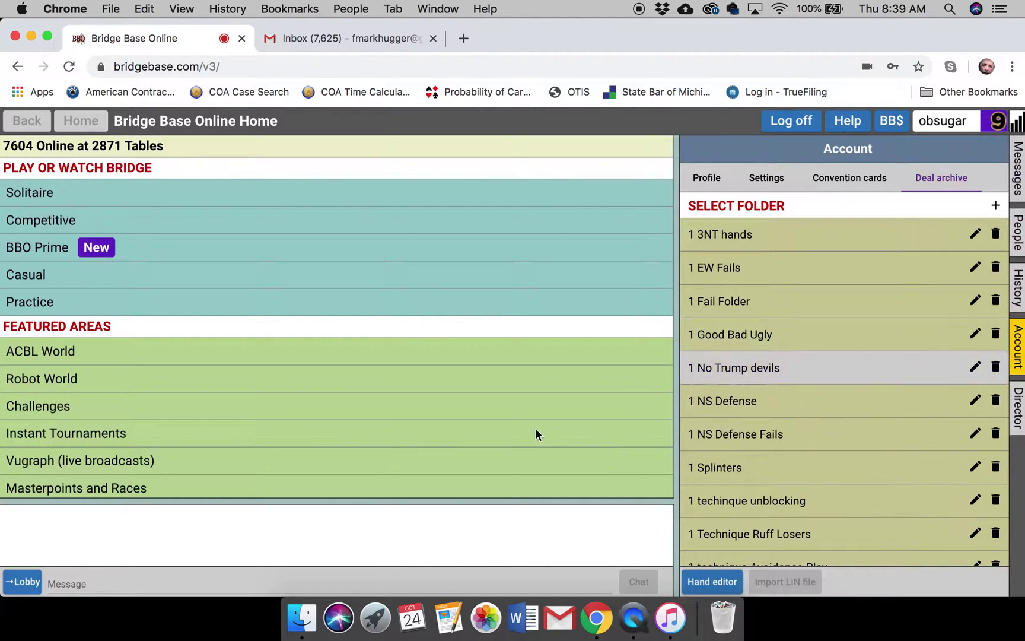
left_click(1018, 274)
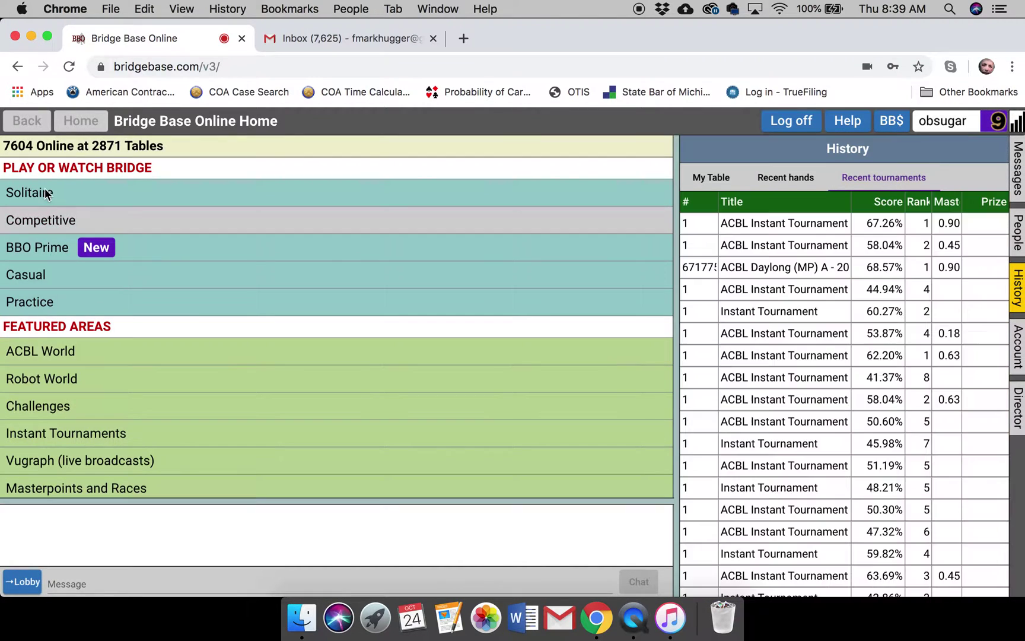
Find ACBL Daylong (MP) A - 2019-10-24 among the competitive ACBL Masterpoint tournaments and start playing it
left_click(32, 223)
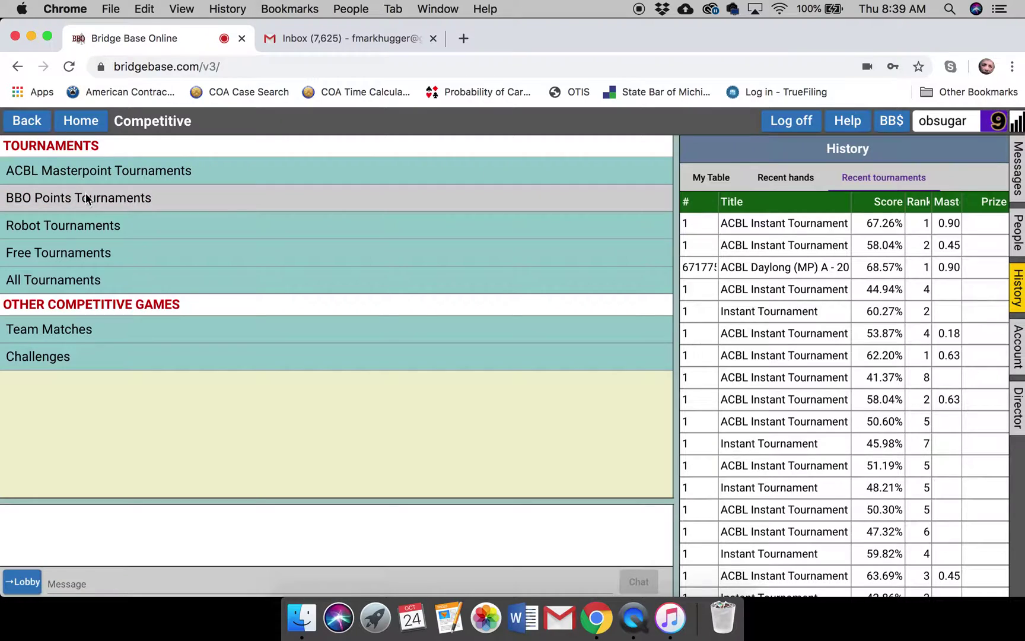
left_click(86, 198)
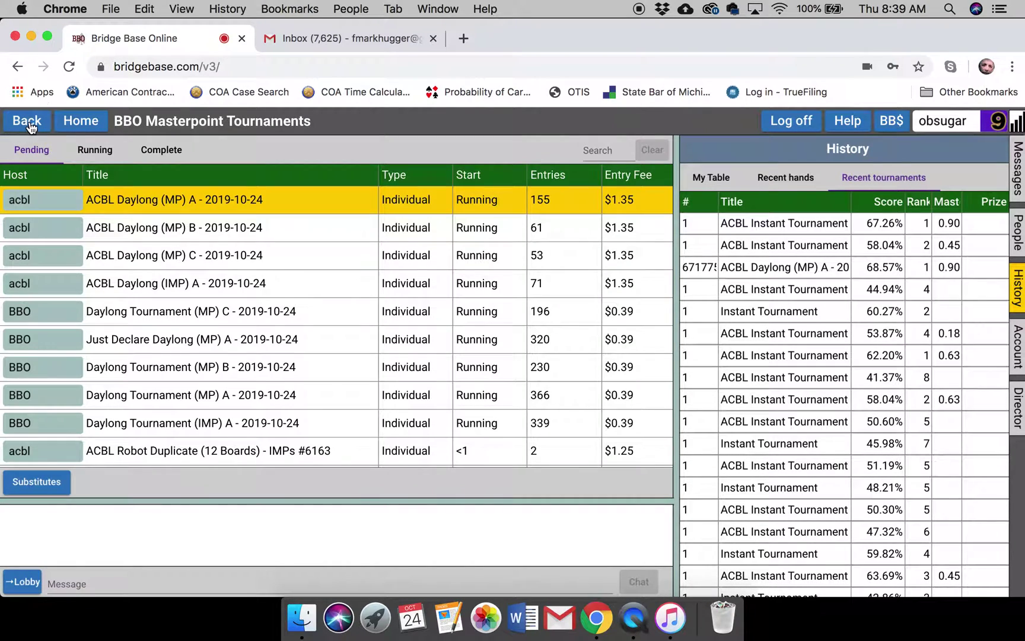
left_click(28, 123)
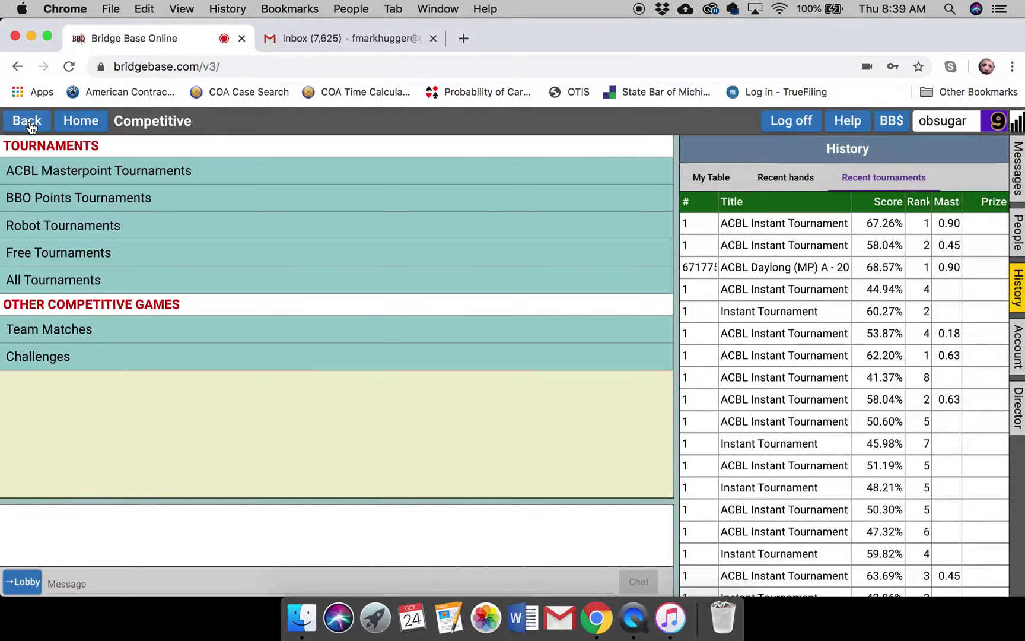
left_click(120, 174)
left_click(190, 202)
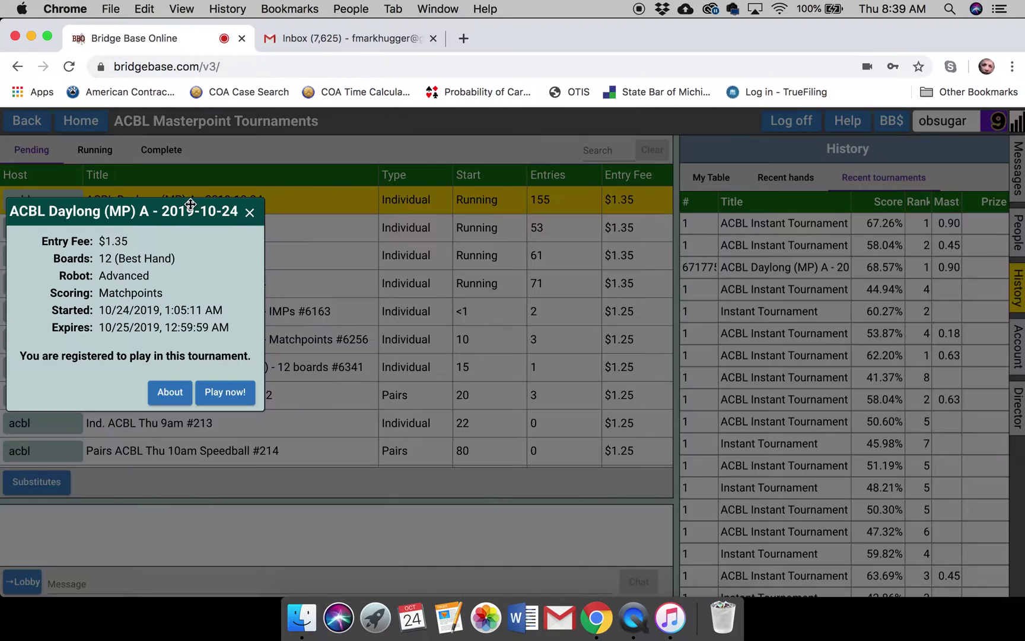
left_click(224, 393)
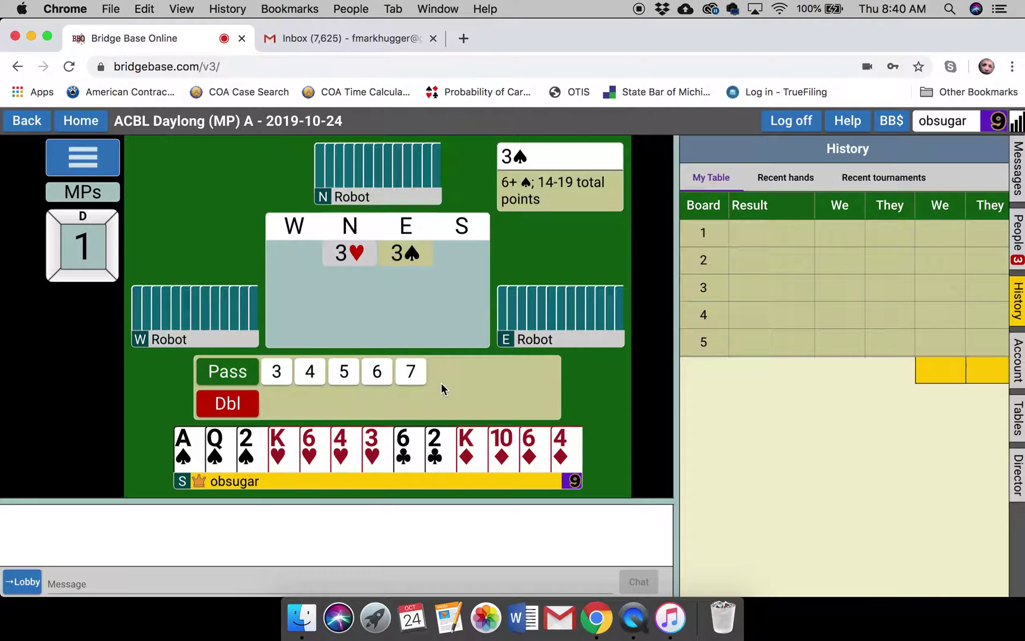
Bid 4♥ as South over East's 3♠ on board 1 and confirm the call
left_click(310, 372)
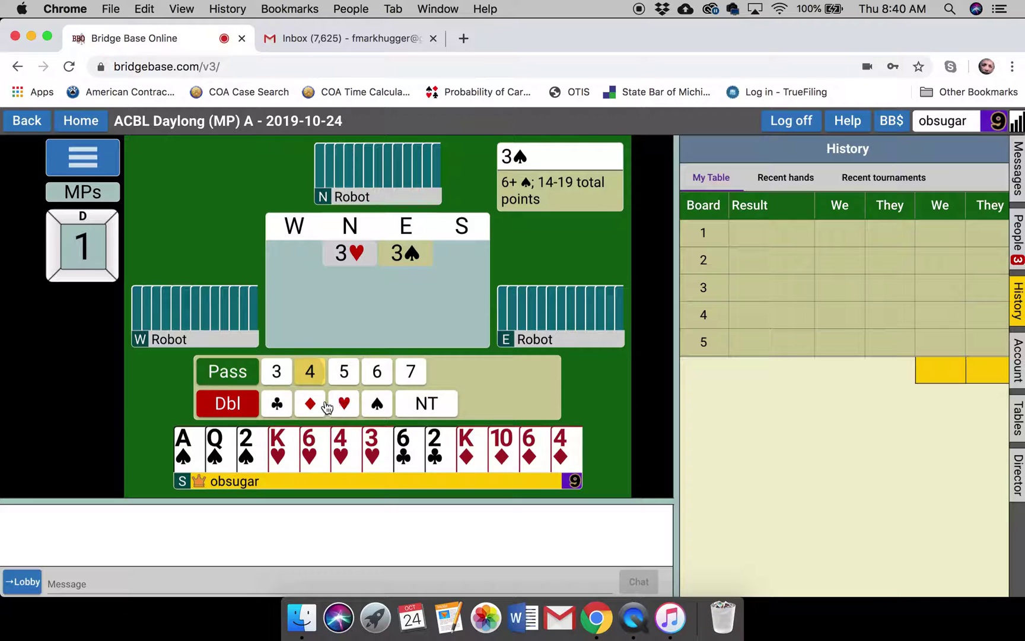
left_click(349, 405)
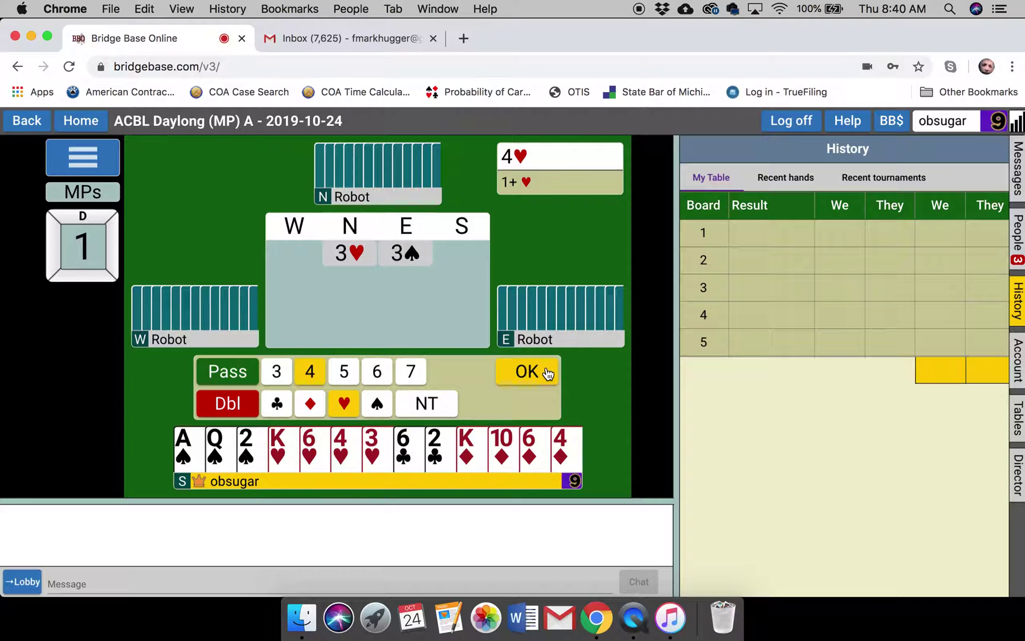
left_click(547, 374)
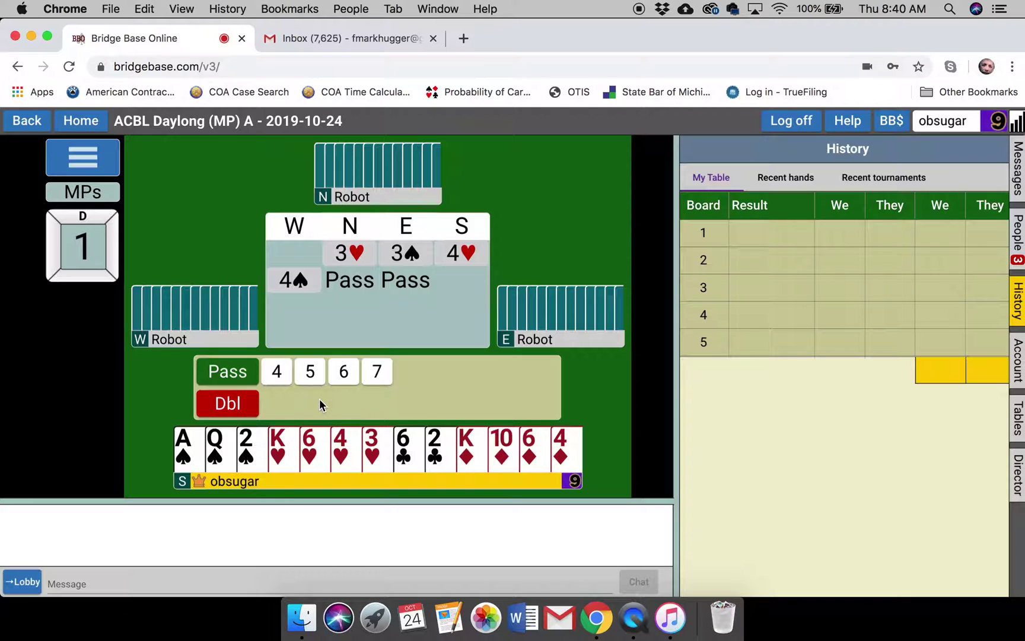
Bid 5♥ over West's 4♠, and pass after West's double to end the auction
left_click(310, 372)
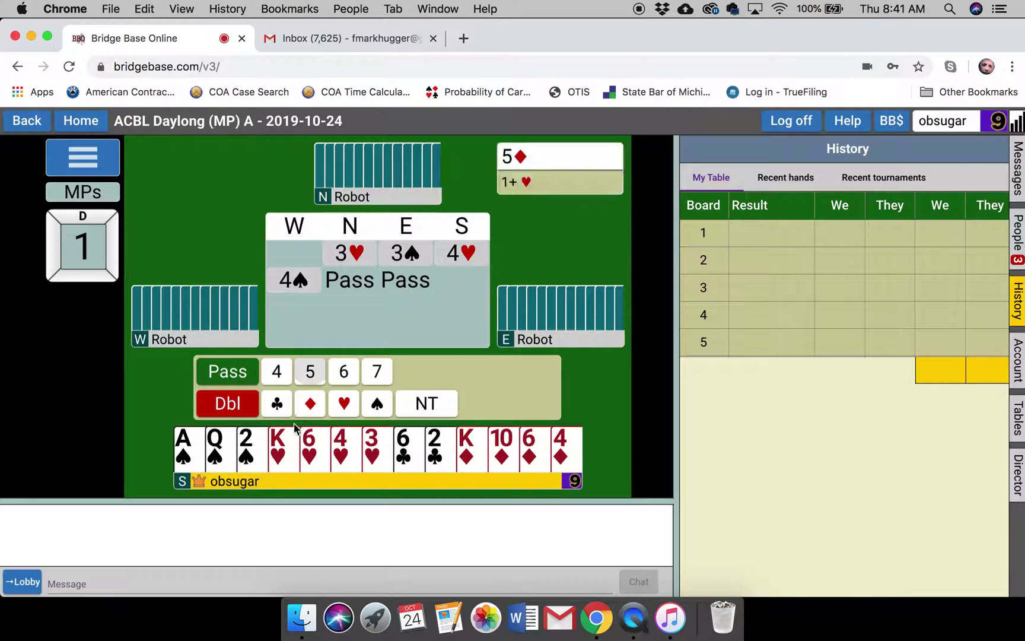
left_click(343, 403)
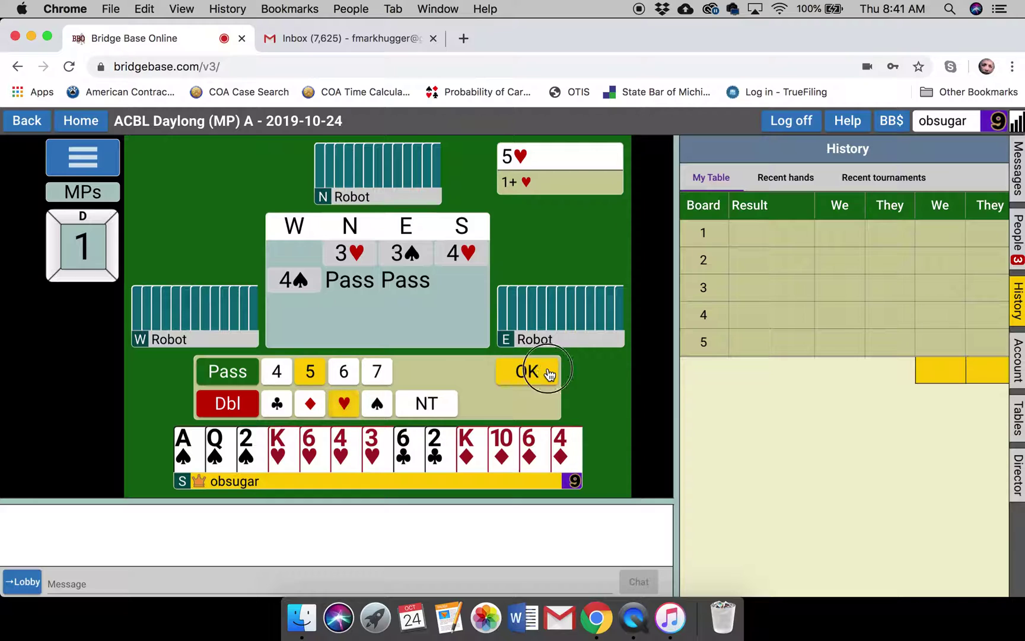
left_click(548, 373)
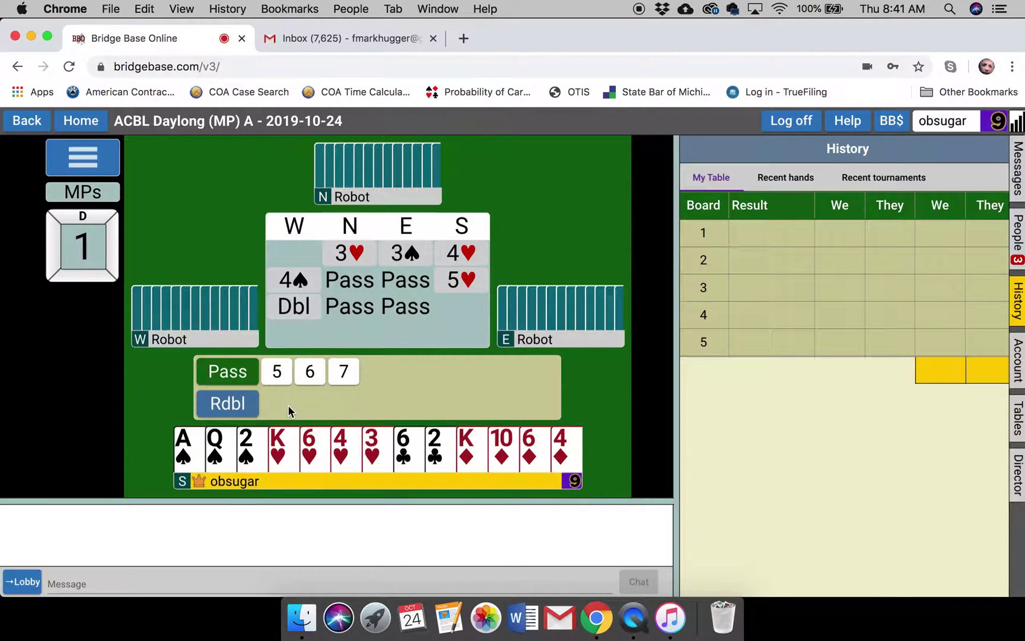
left_click(240, 374)
left_click(529, 375)
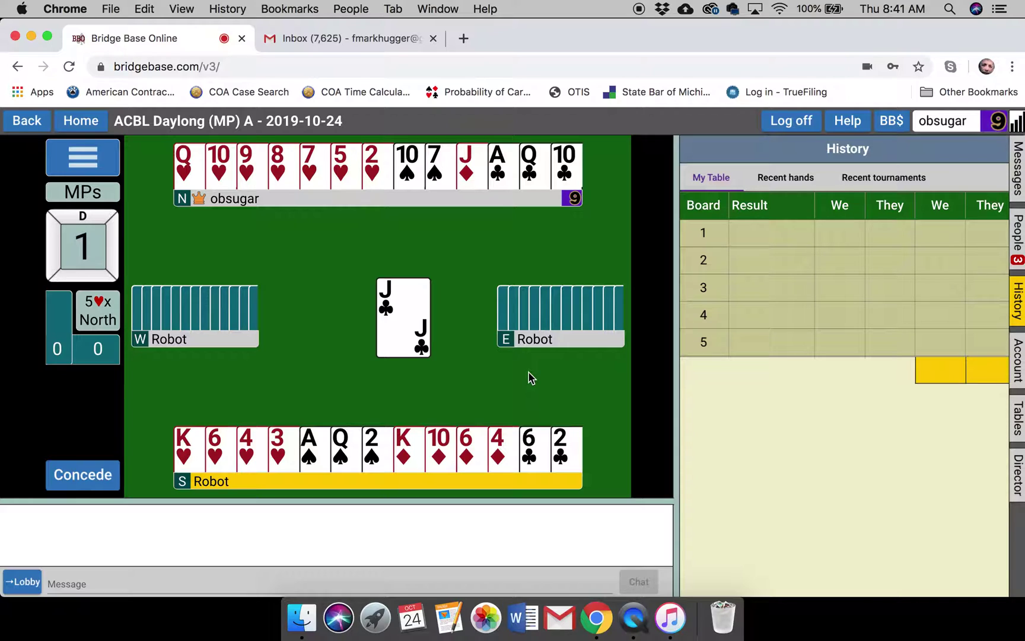
Win the opening club lead with North's A♣ over South's 2♣, and lead the 2♥ toward South's K♥
left_click(563, 440)
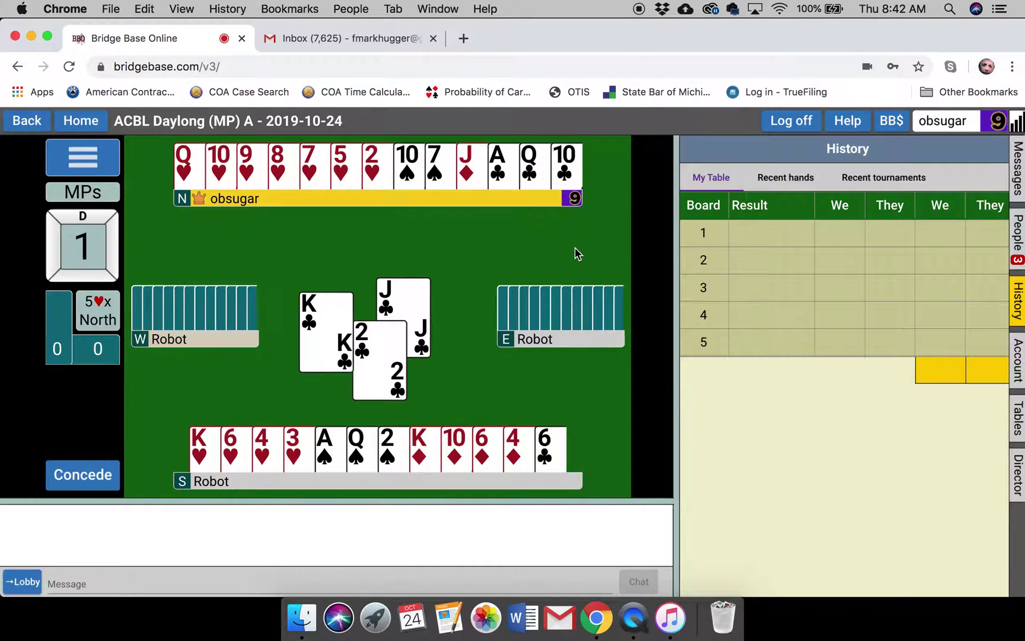
left_click(502, 165)
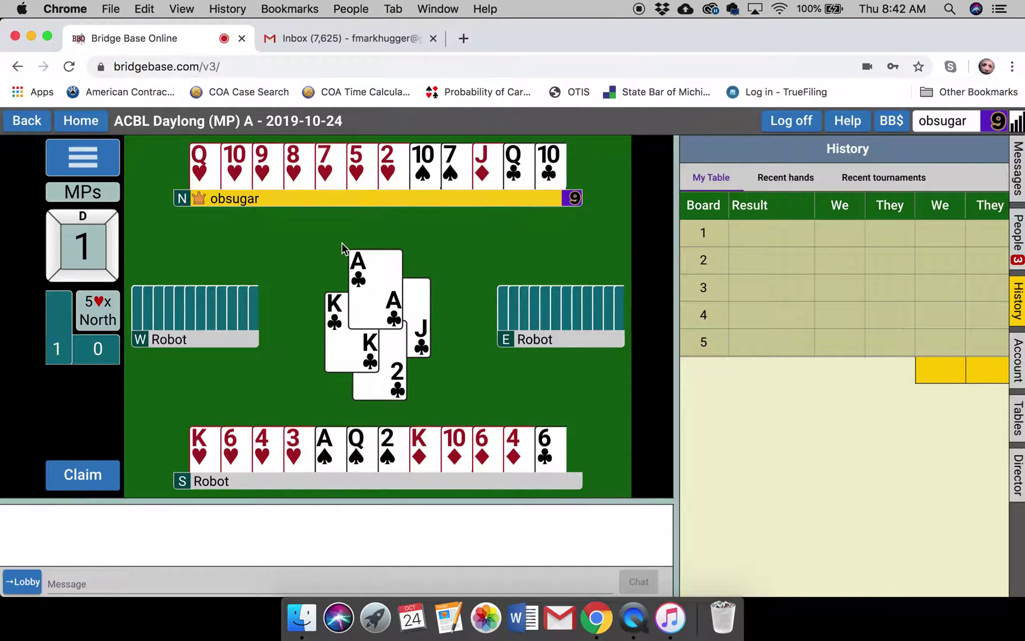
left_click(393, 159)
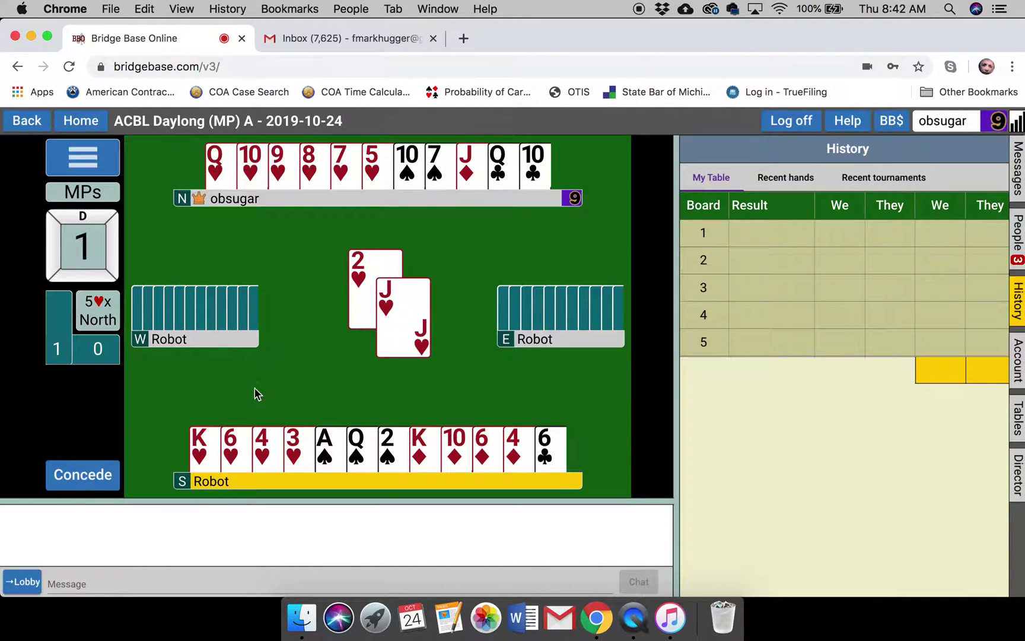
left_click(211, 438)
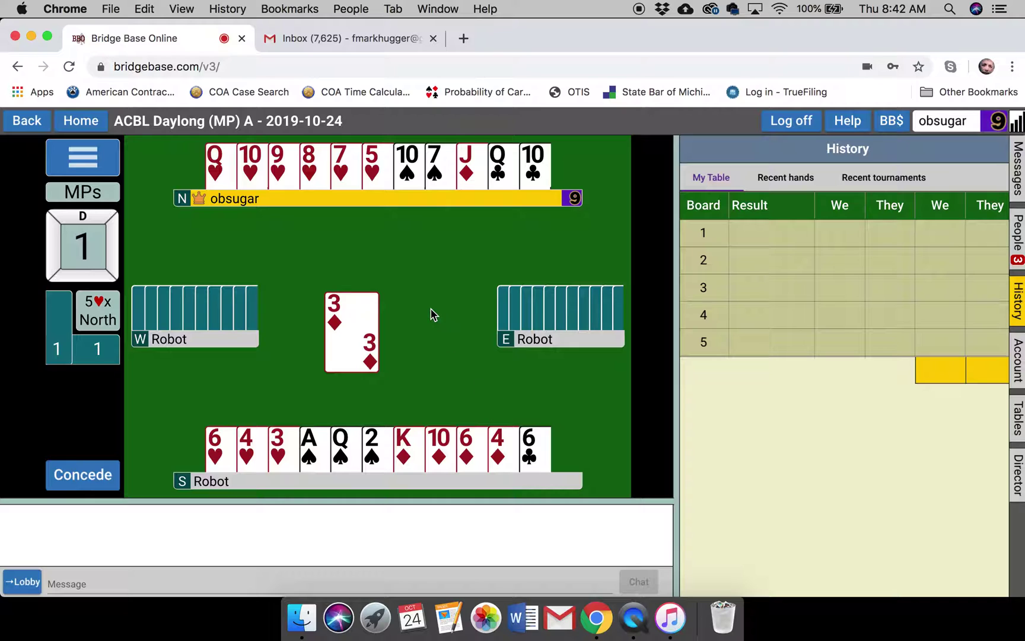
Play North's J♦ and South's 4♦ on West's diamond, and take the club return with the 10♣ over South's 6♣
left_click(469, 163)
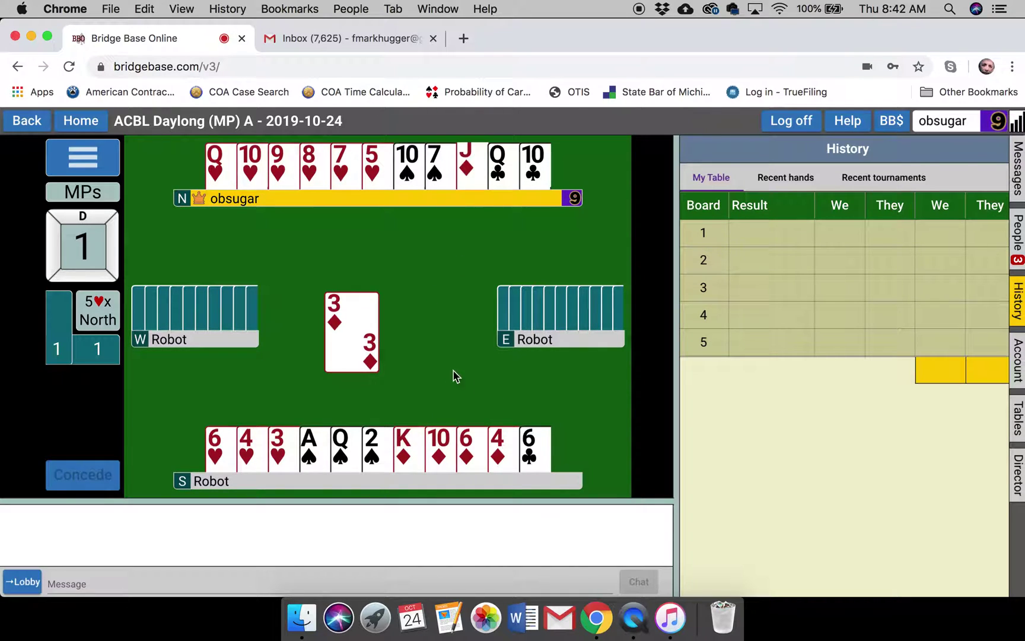
left_click(499, 451)
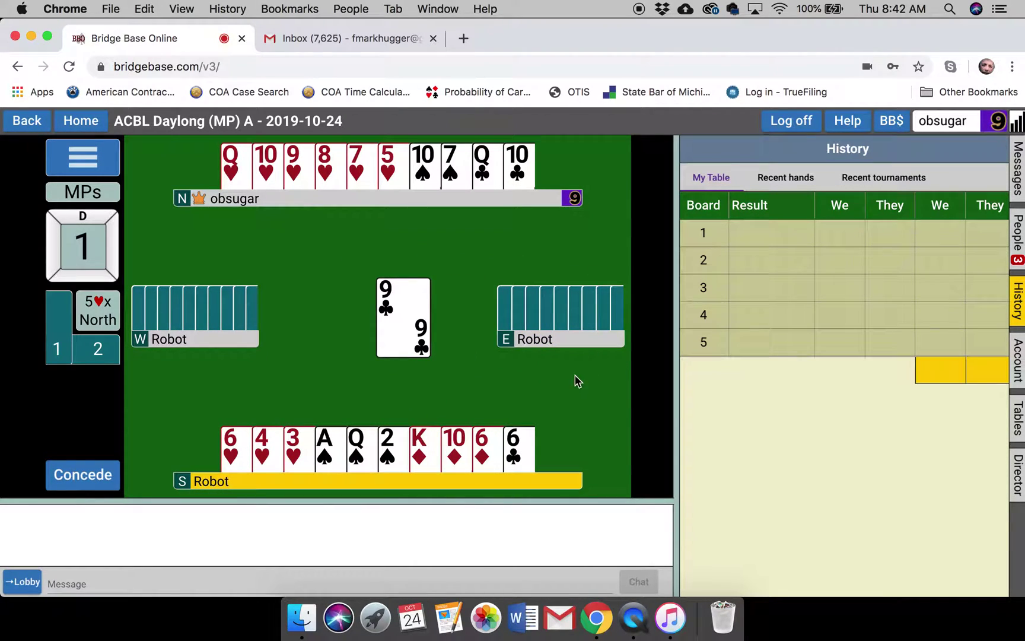
left_click(522, 451)
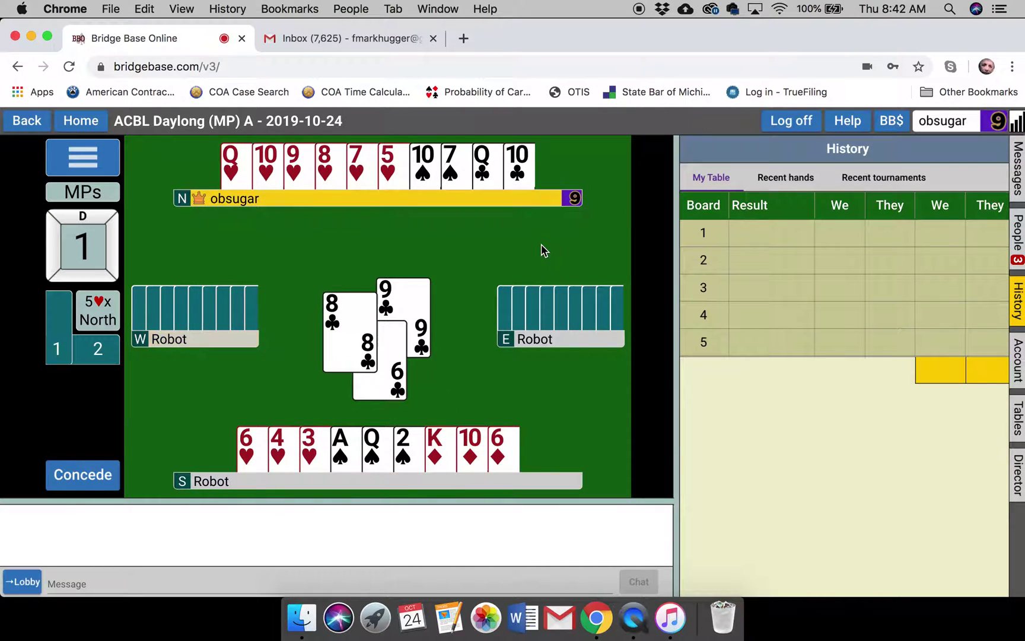
left_click(518, 166)
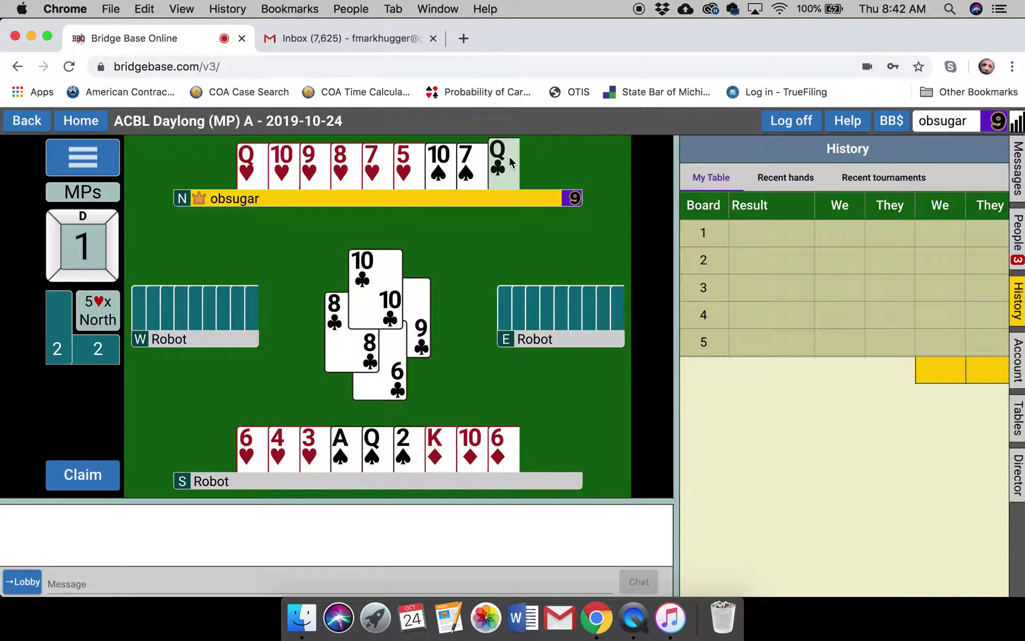
Cash North's Q♥ and Q♣, playing South's 3♥ and 2♠, and lead the 7♠ to South's A♠
left_click(249, 172)
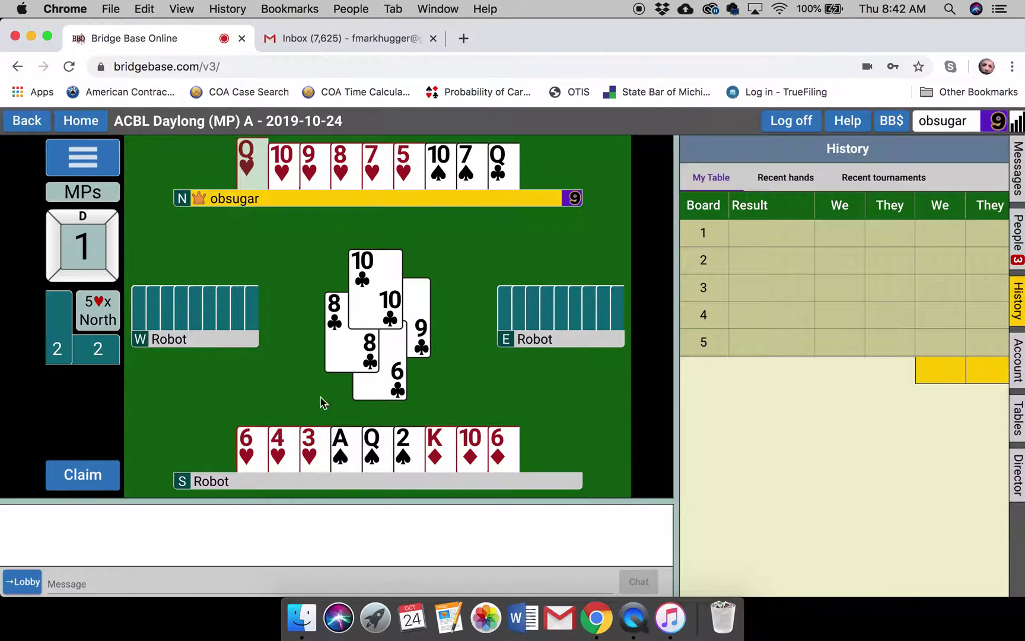
left_click(319, 452)
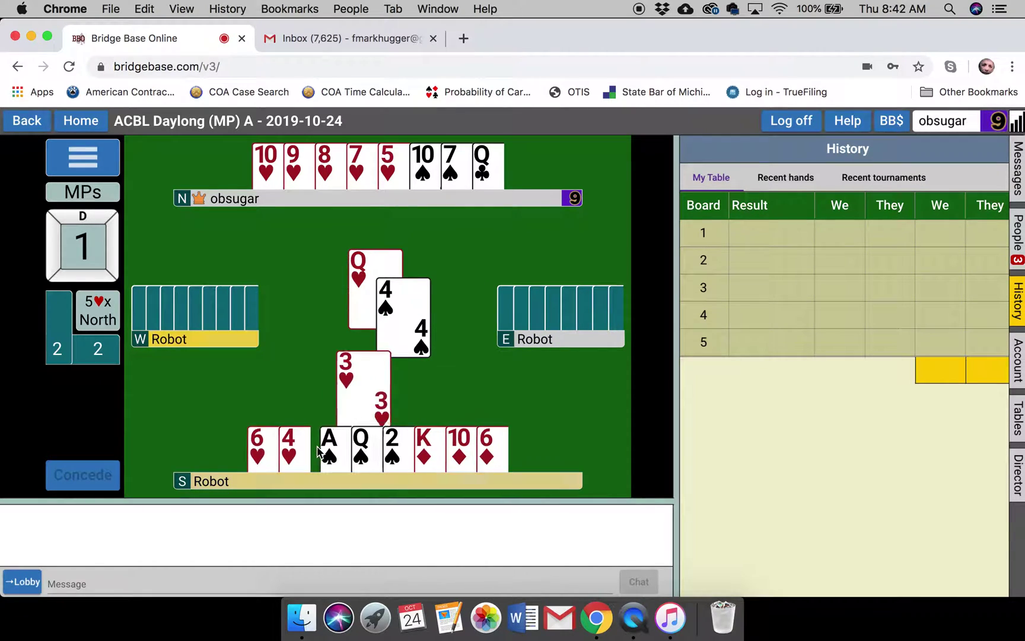
left_click(488, 152)
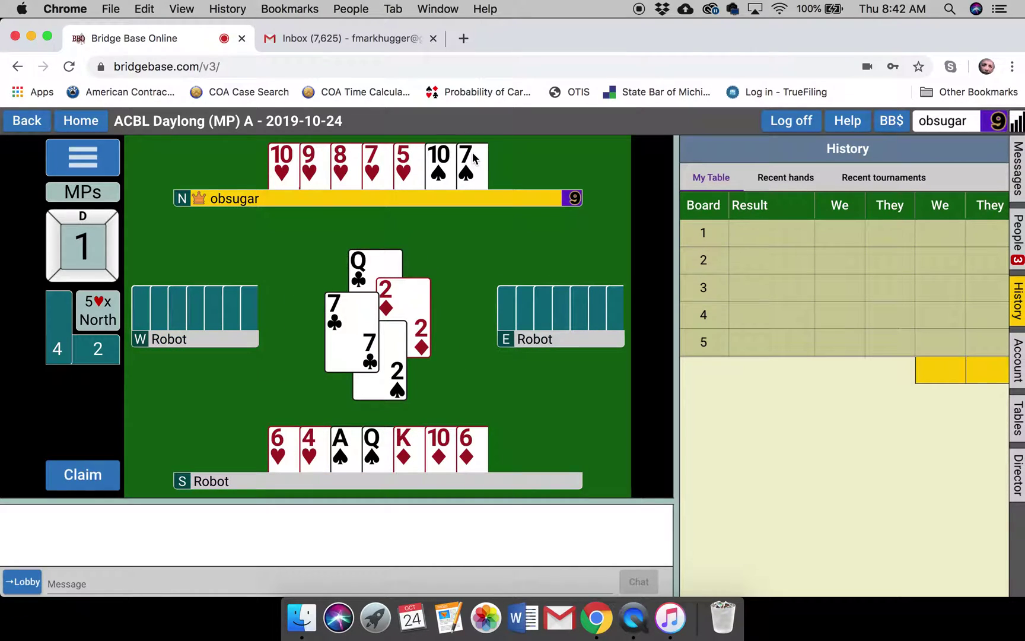
left_click(472, 152)
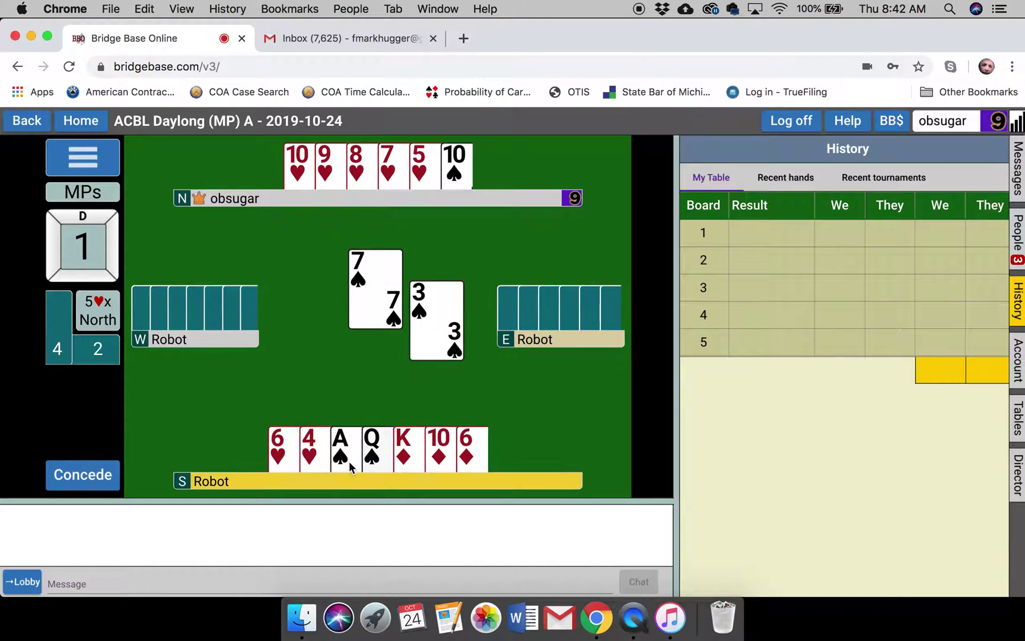
left_click(359, 439)
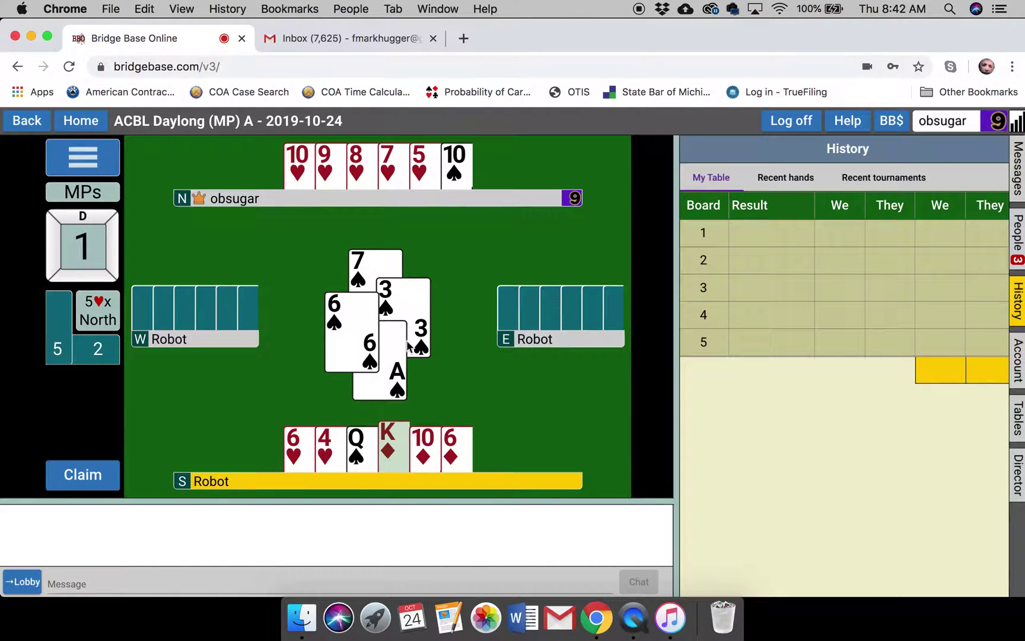
Discard North's 10♠ on South's K♦ and claim the 5 remaining tricks
left_click(457, 164)
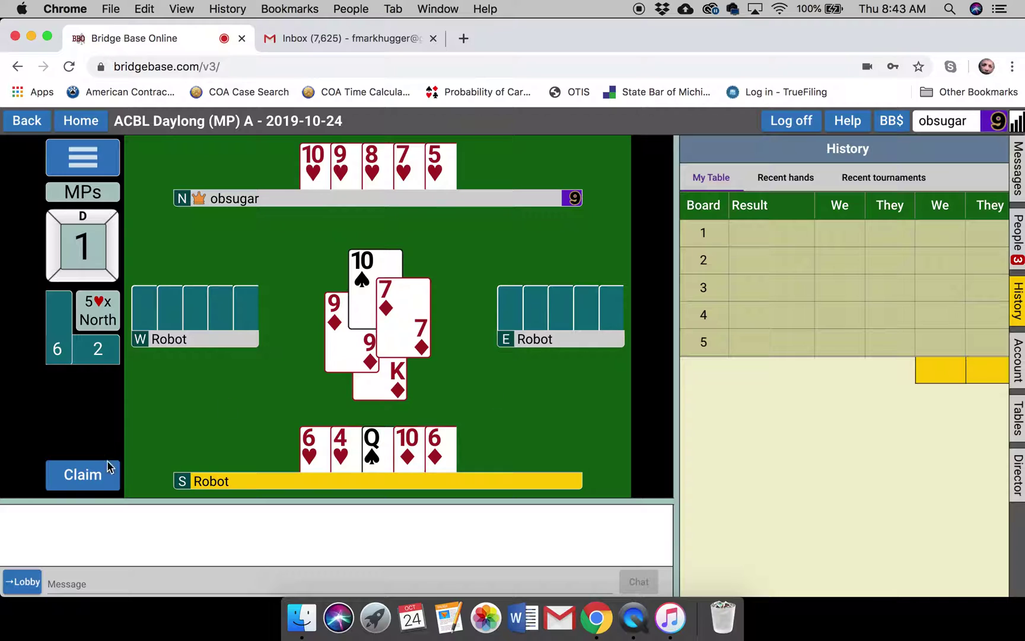
left_click(101, 479)
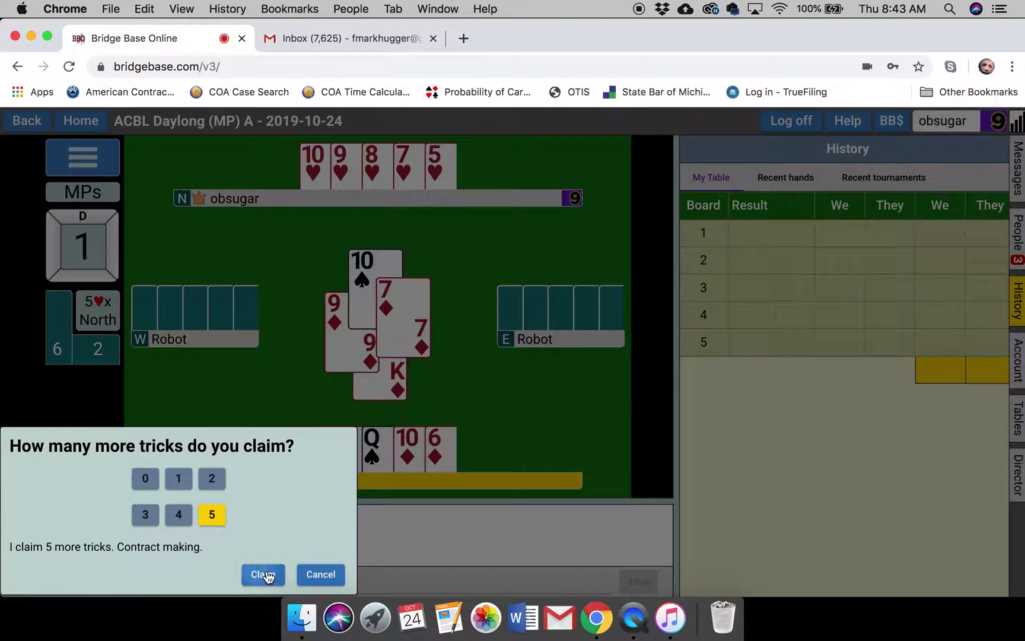
left_click(263, 574)
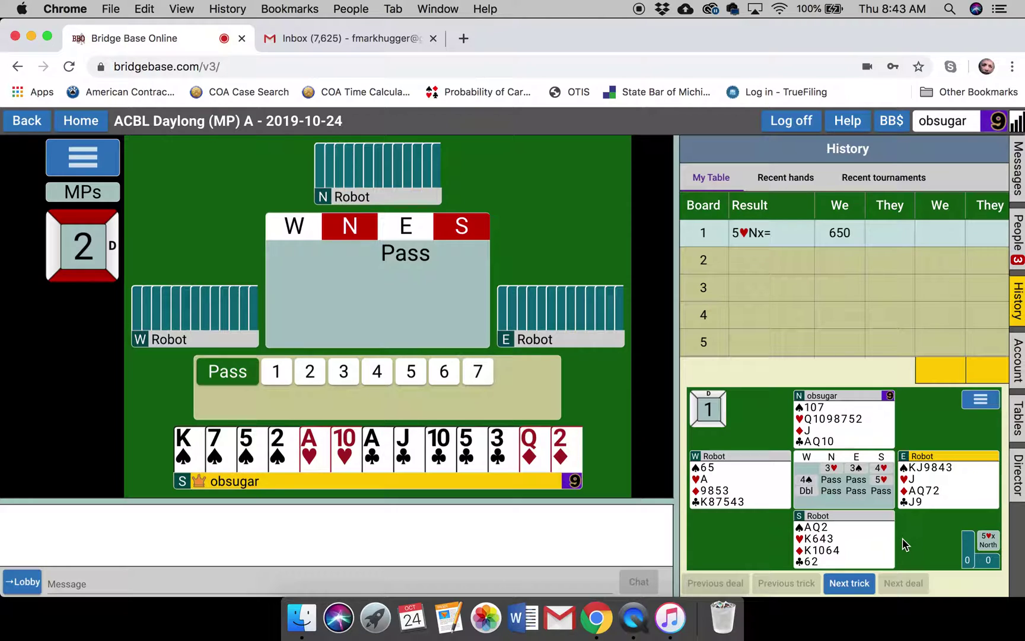
Export the board 1 deal for saving to the archive and title it "Go to 5H"
left_click(980, 402)
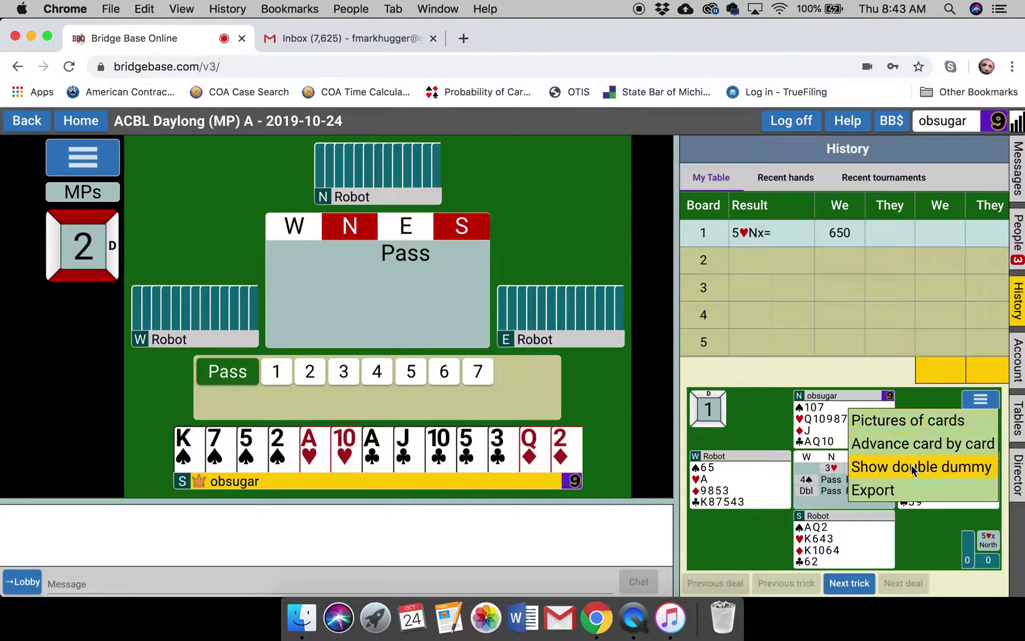
left_click(890, 491)
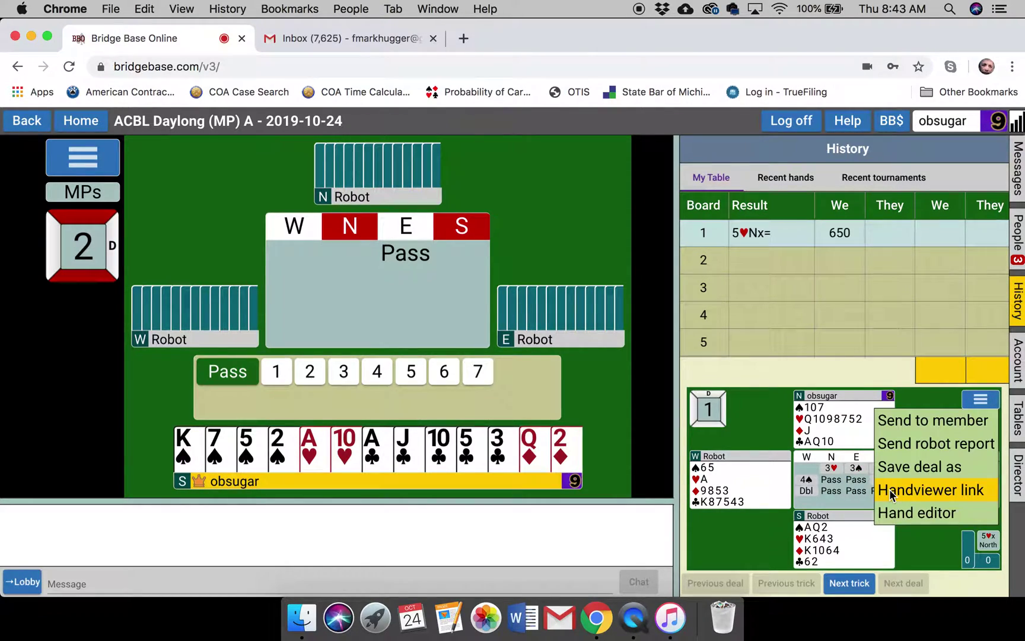
left_click(899, 468)
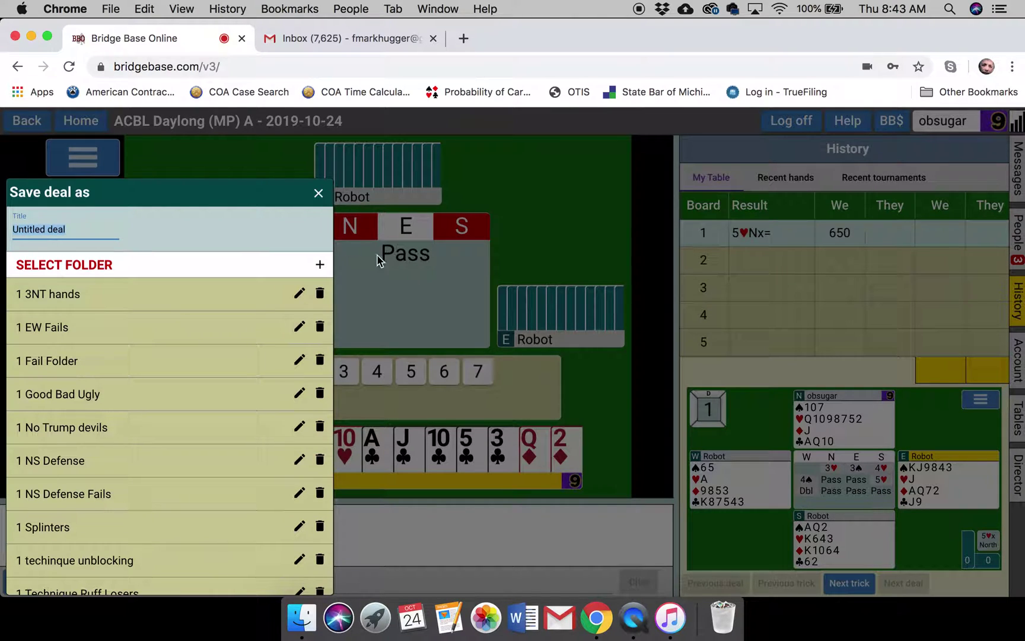
left_click_drag(176, 196, 358, 146)
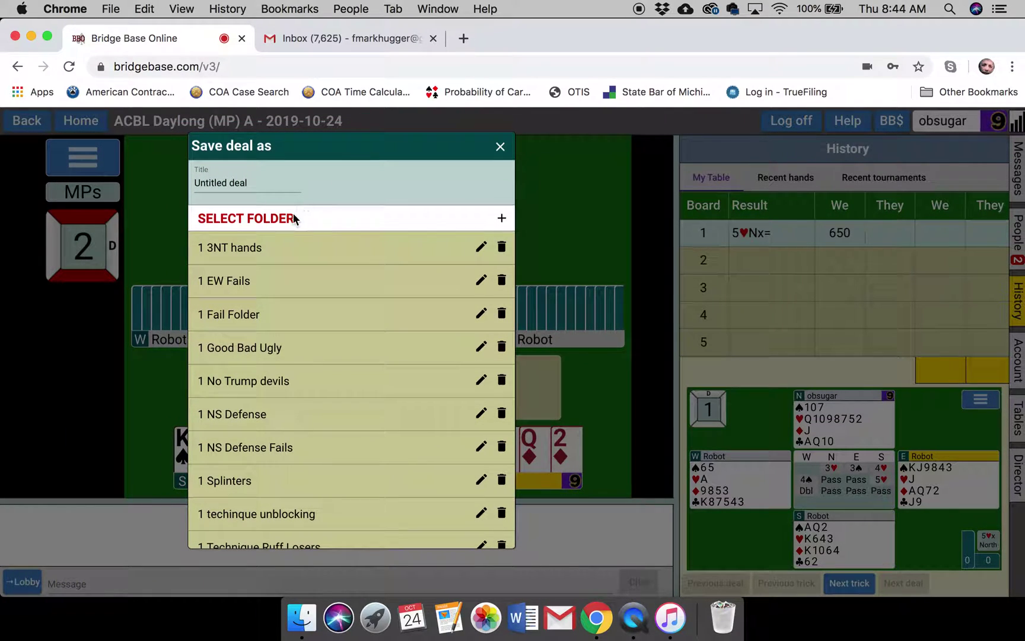
left_click(268, 181)
key("BackSpace")
key("BackSpace")
key("BackSpace")
key("BackSpace")
key("BackSpace")
key("BackSpace")
key("BackSpace")
key("BackSpace")
key("BackSpace")
key("BackSpace")
key("BackSpace")
key("BackSpace")
key("BackSpace")
type("Go to 5H")
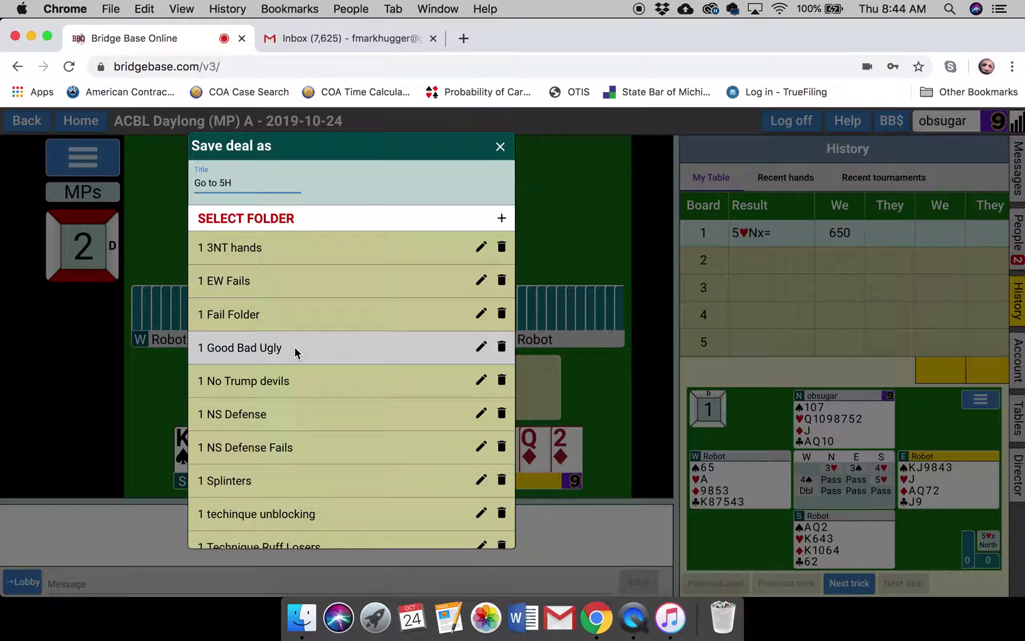
Save the titled deal in the "1 Technique Discard Losers" folder
scroll(294, 347, "down", 3)
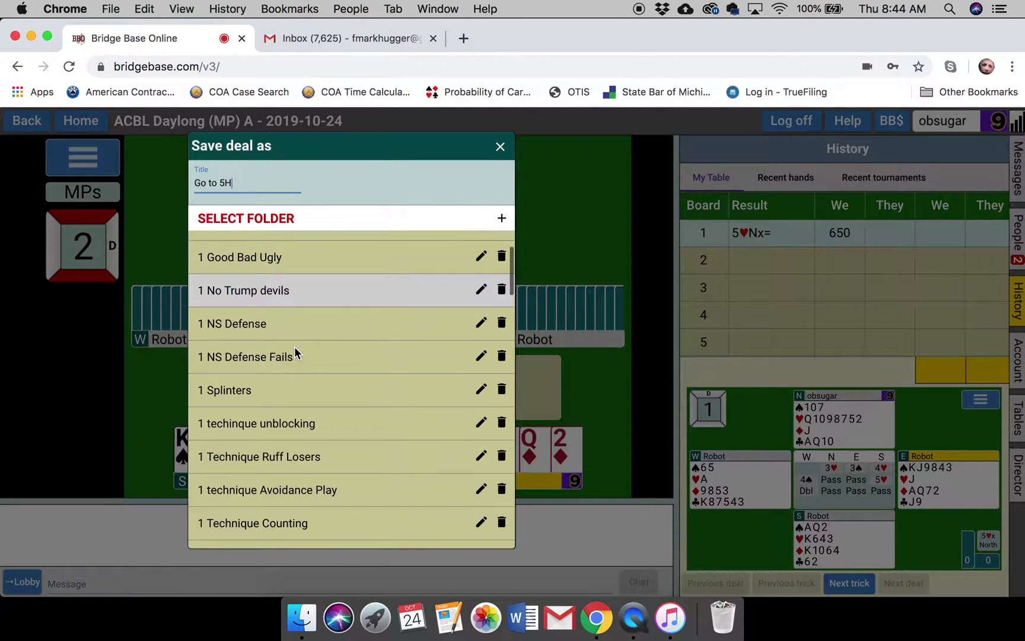
scroll(295, 353, "down", 4)
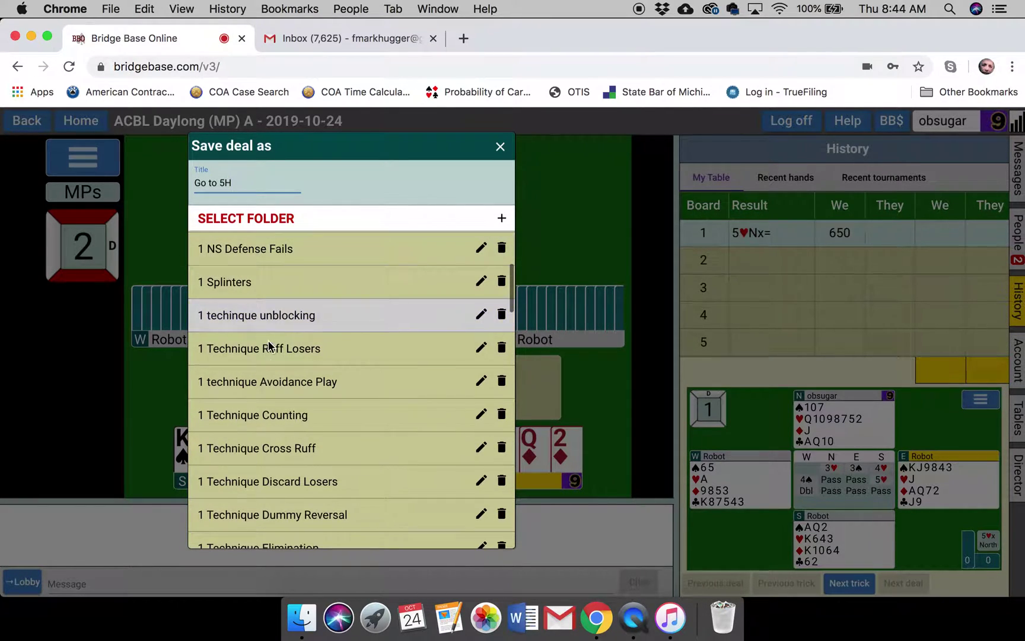
scroll(259, 451, "down", 1)
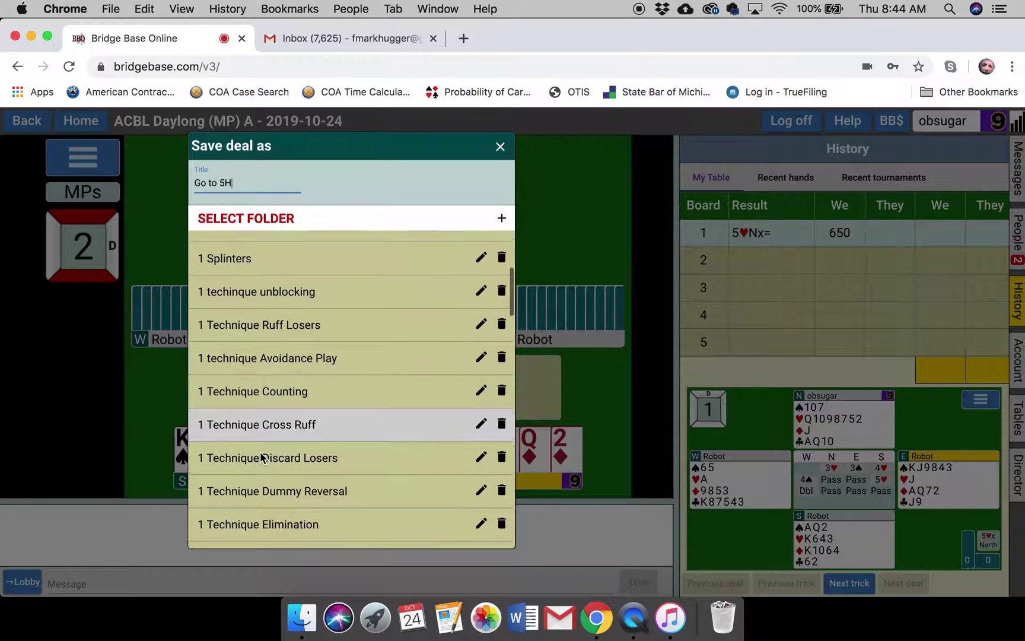
scroll(260, 452, "down", 2)
scroll(259, 452, "up", 1)
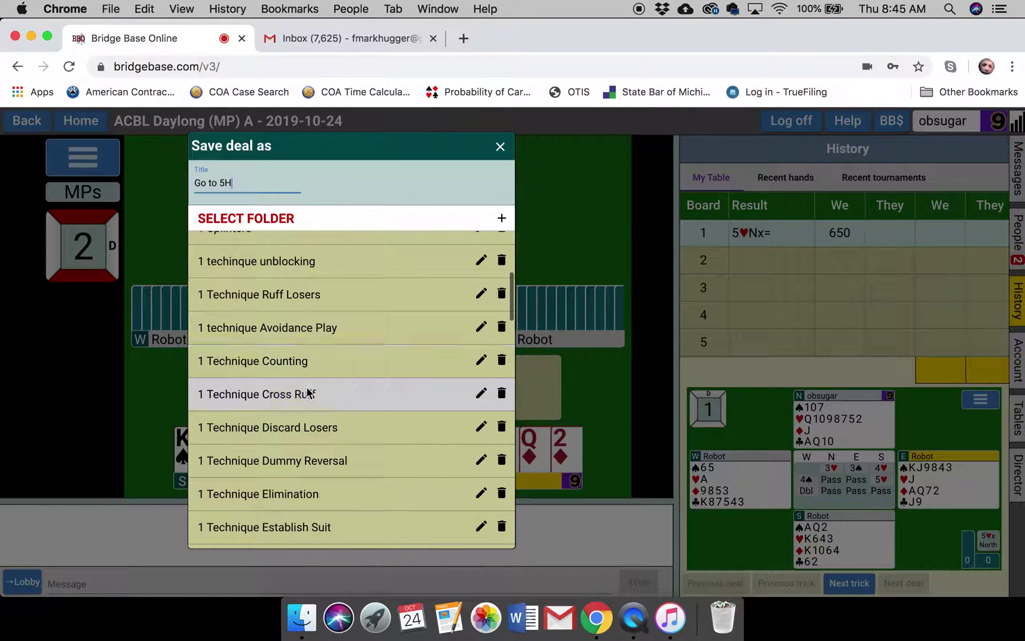
left_click(313, 429)
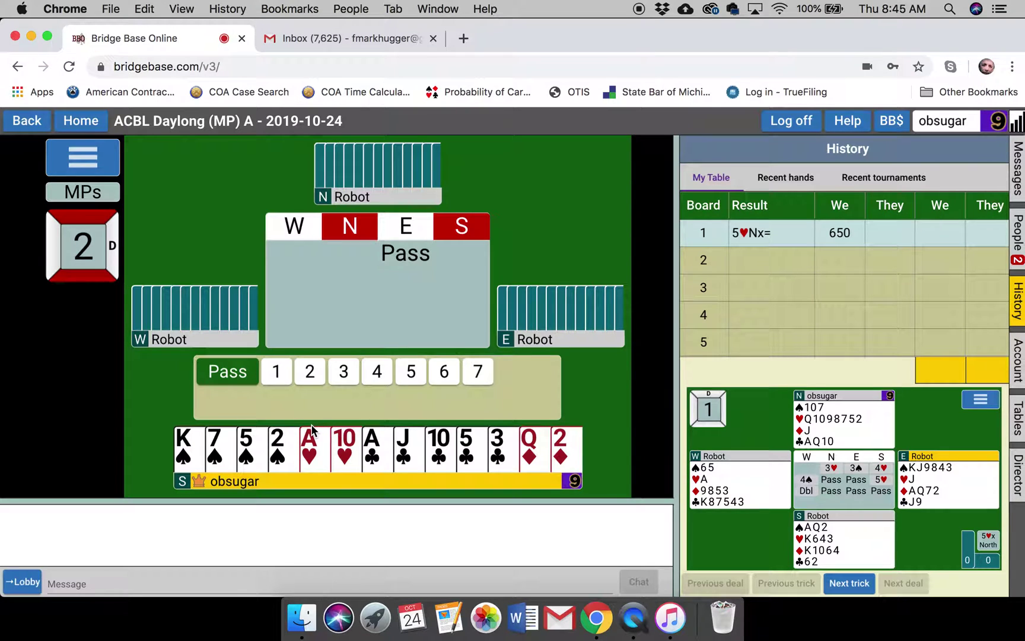
Leave the tournament table, confirming the exit, and go to the Practice area
left_click(84, 122)
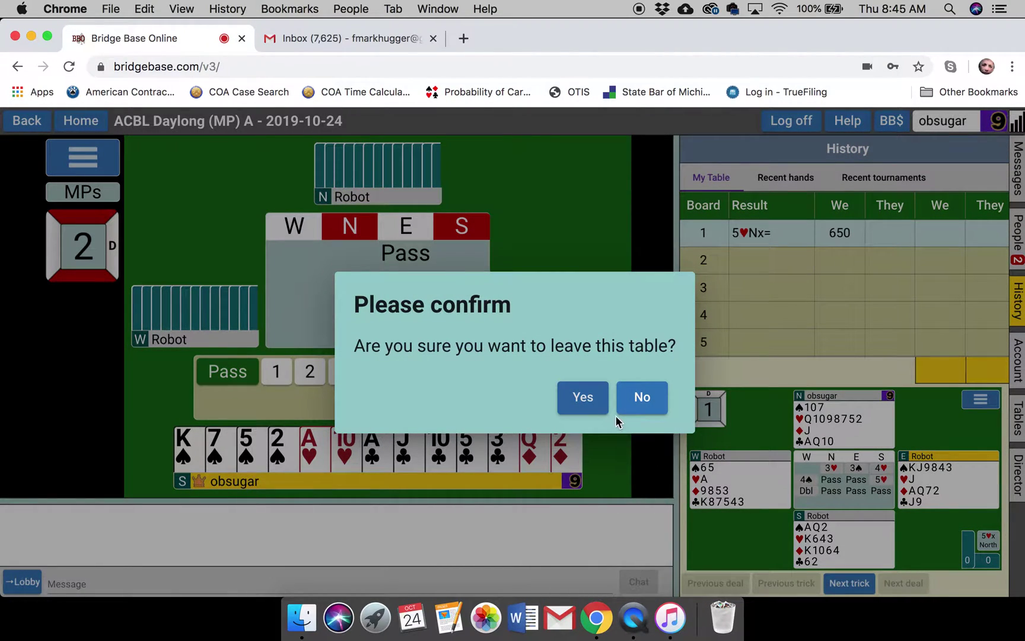
left_click(583, 397)
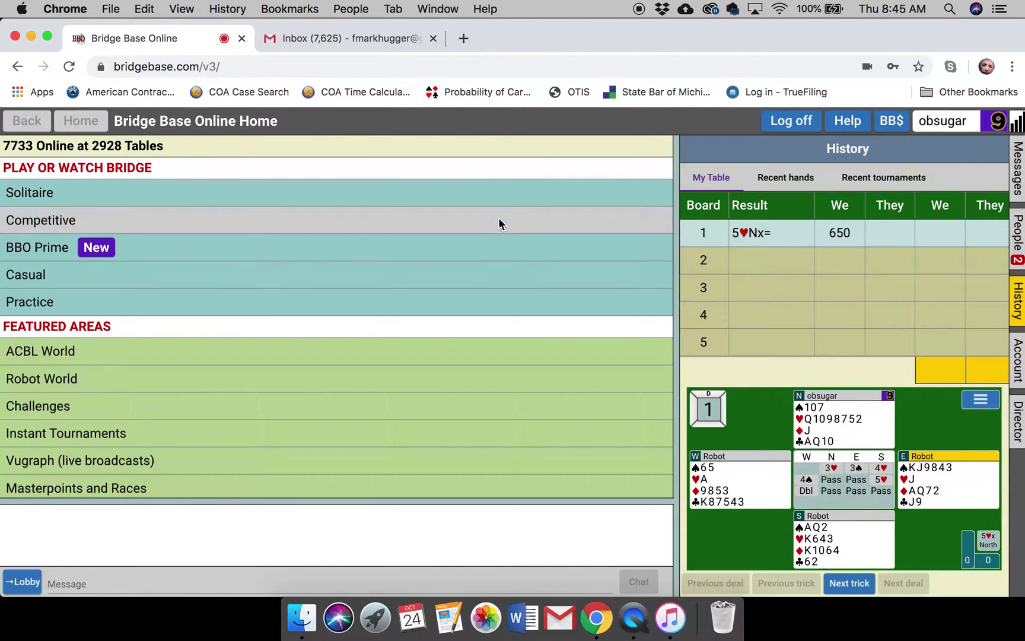
left_click(194, 302)
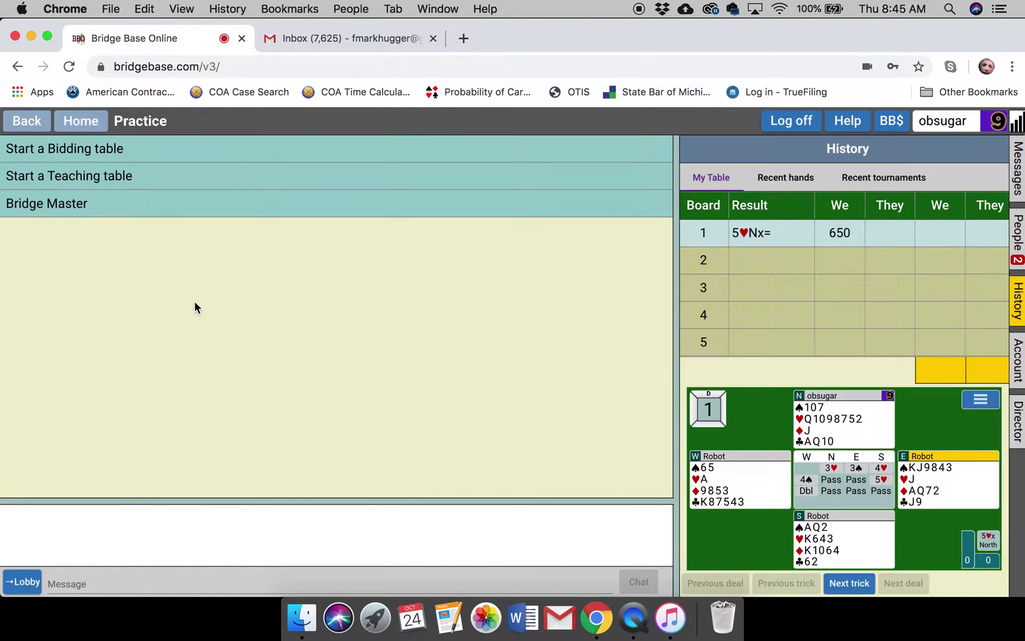
View the Bridge Master deal selection and the bidding table option, returning to the Practice list each time
left_click(73, 200)
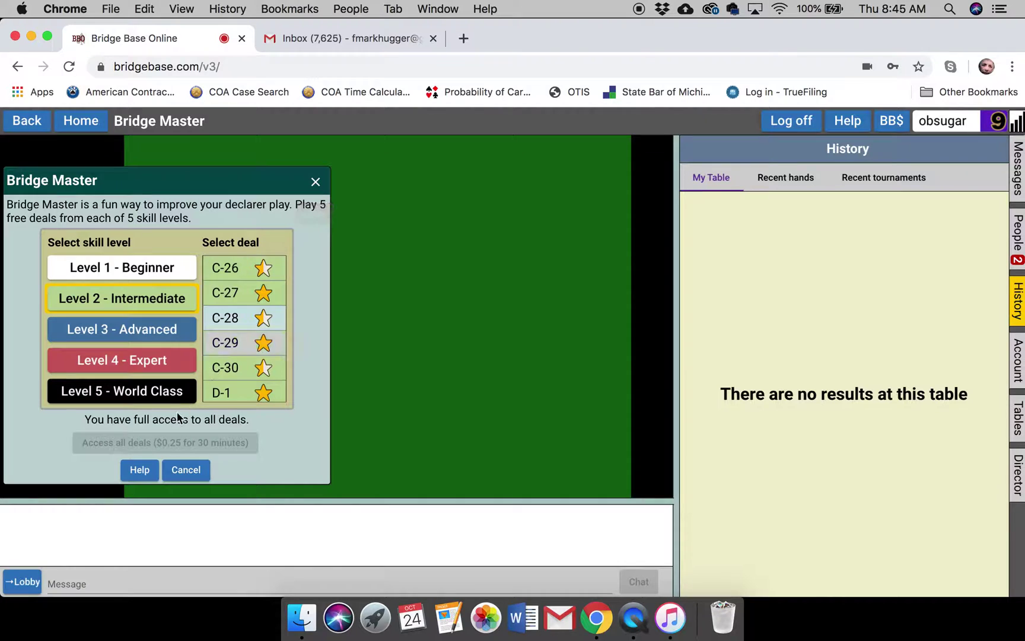
left_click(185, 472)
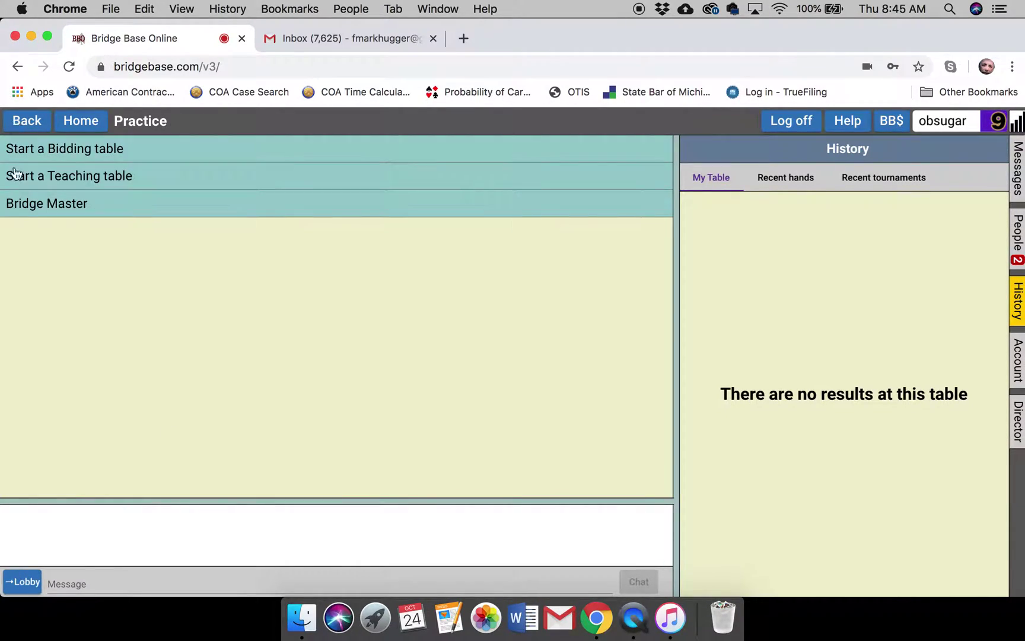
left_click(85, 151)
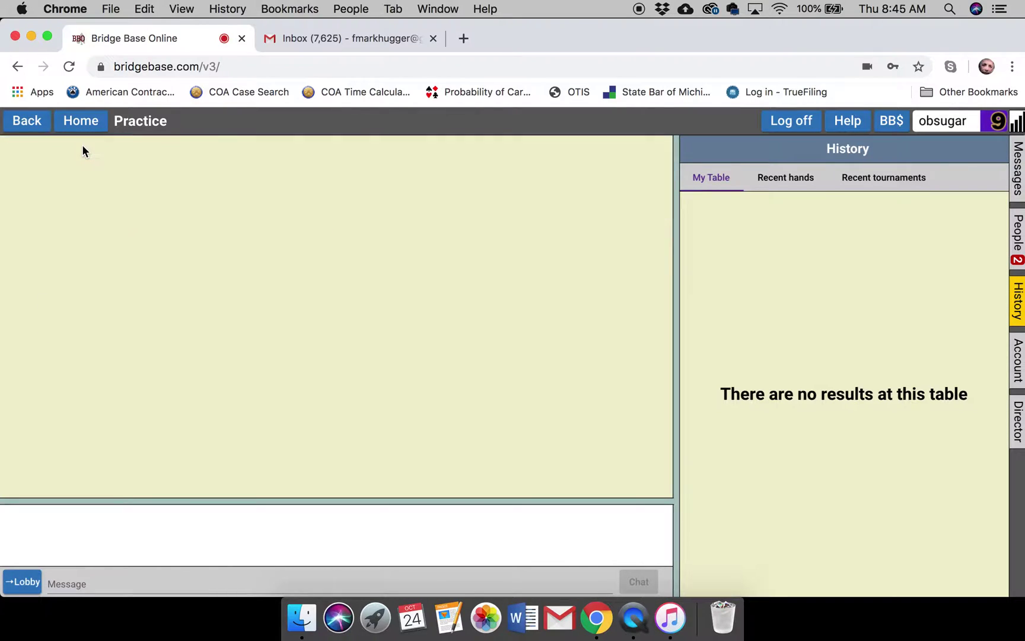
left_click(24, 124)
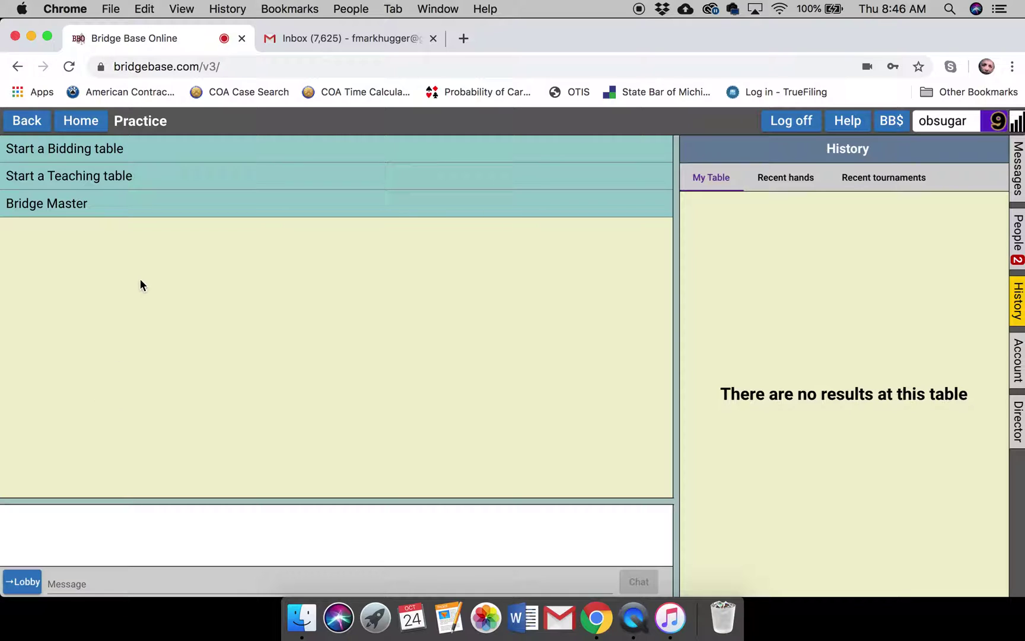
Start a teaching table with the Invisible option on and sit in the South seat
left_click(103, 177)
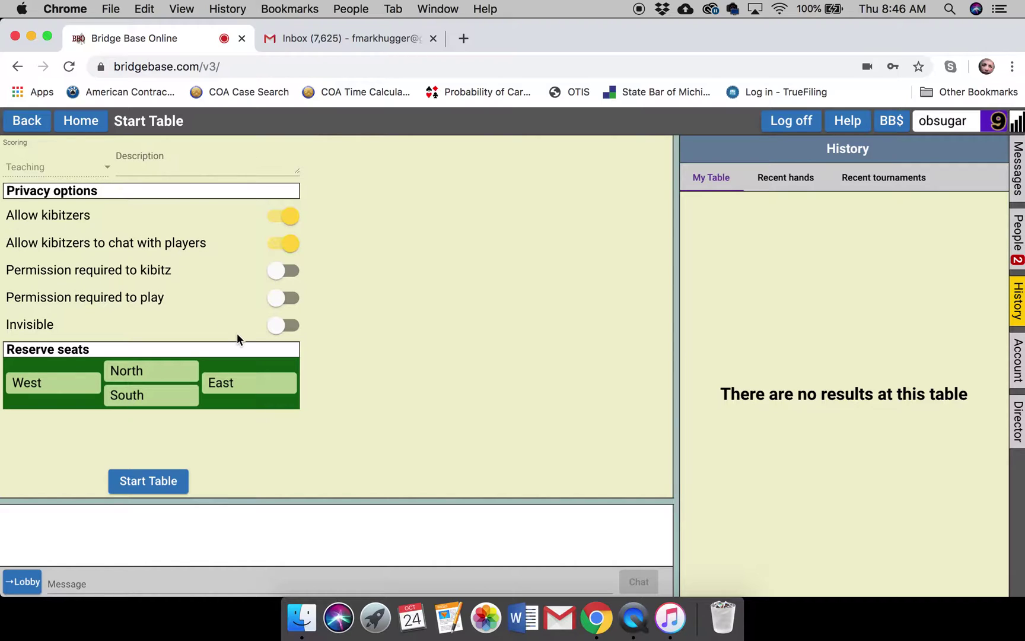
left_click(270, 326)
left_click(147, 481)
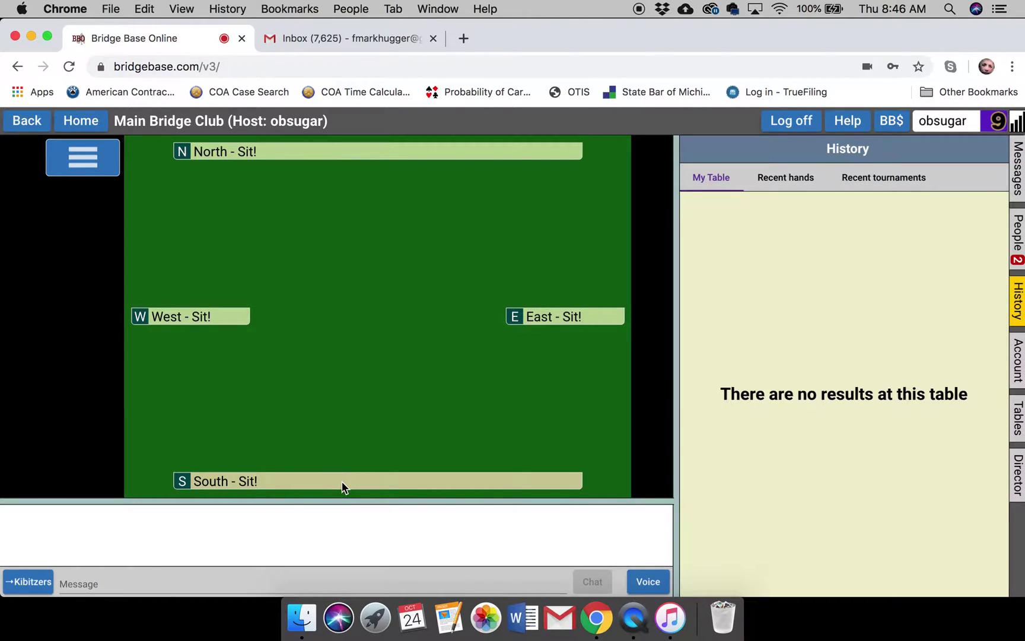
left_click(324, 474)
left_click(195, 419)
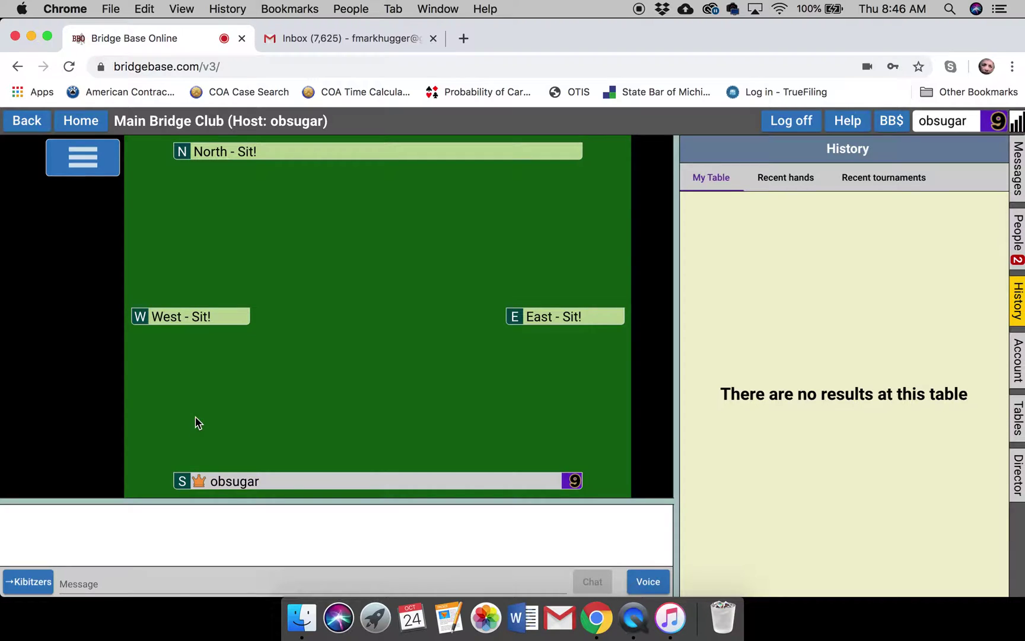
Fill the West, North and East seats of the teaching table with robots
left_click(219, 317)
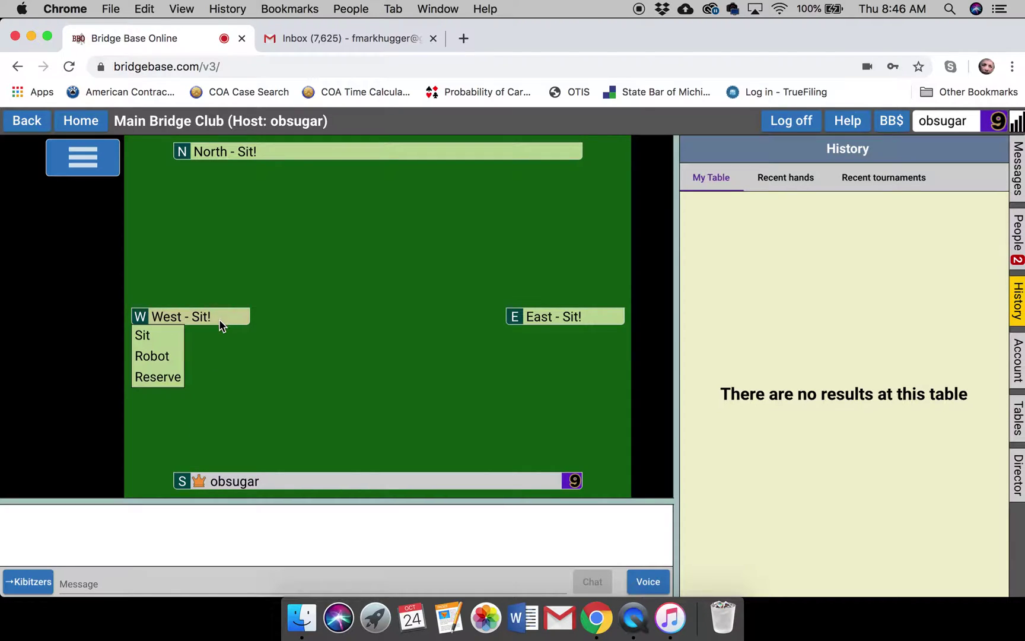
left_click(177, 357)
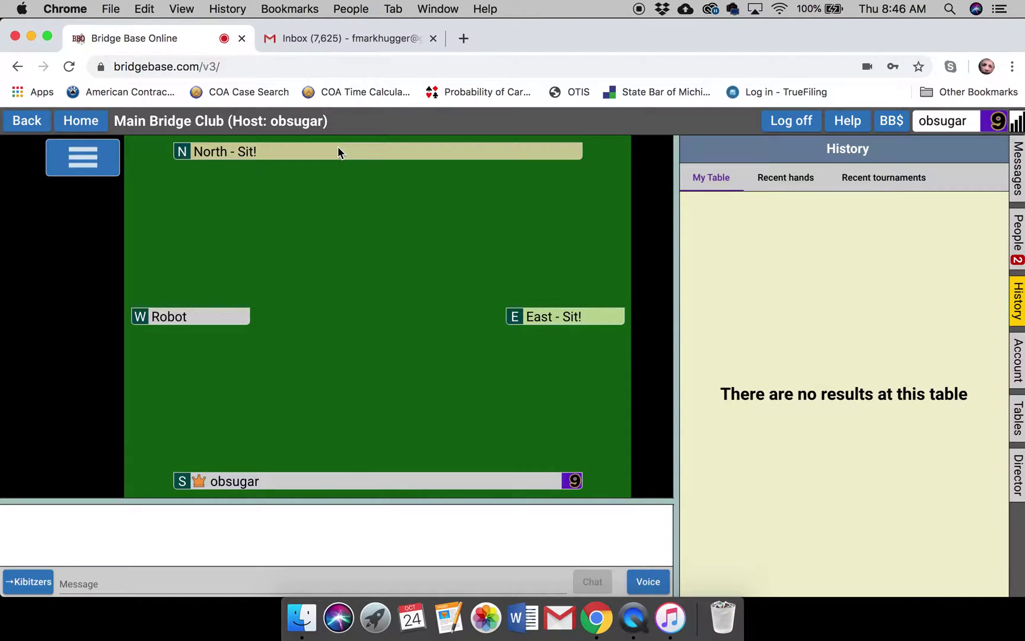
left_click(338, 151)
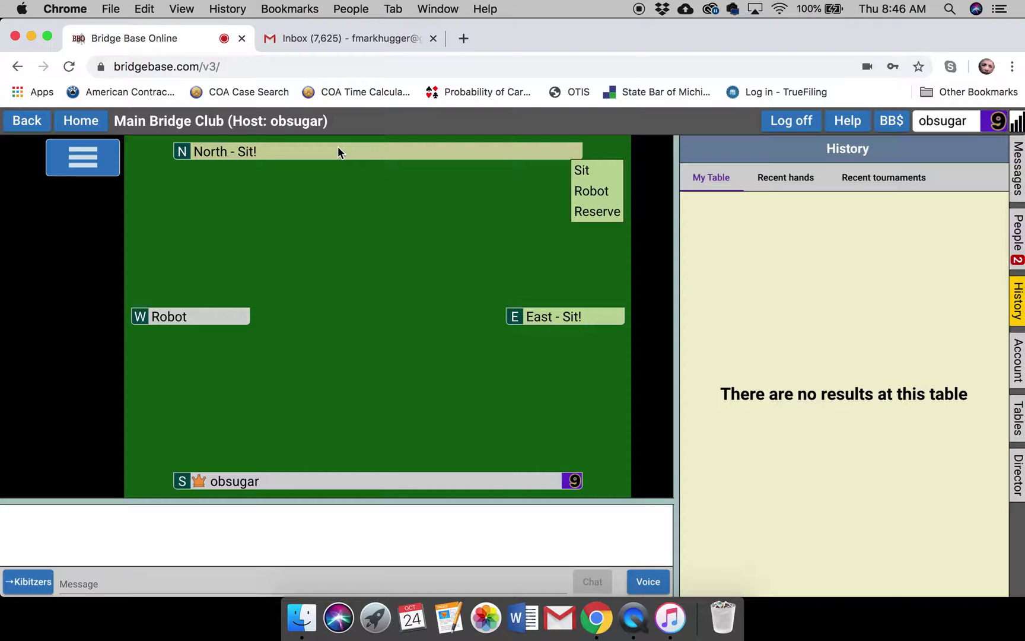
left_click(607, 190)
left_click(577, 316)
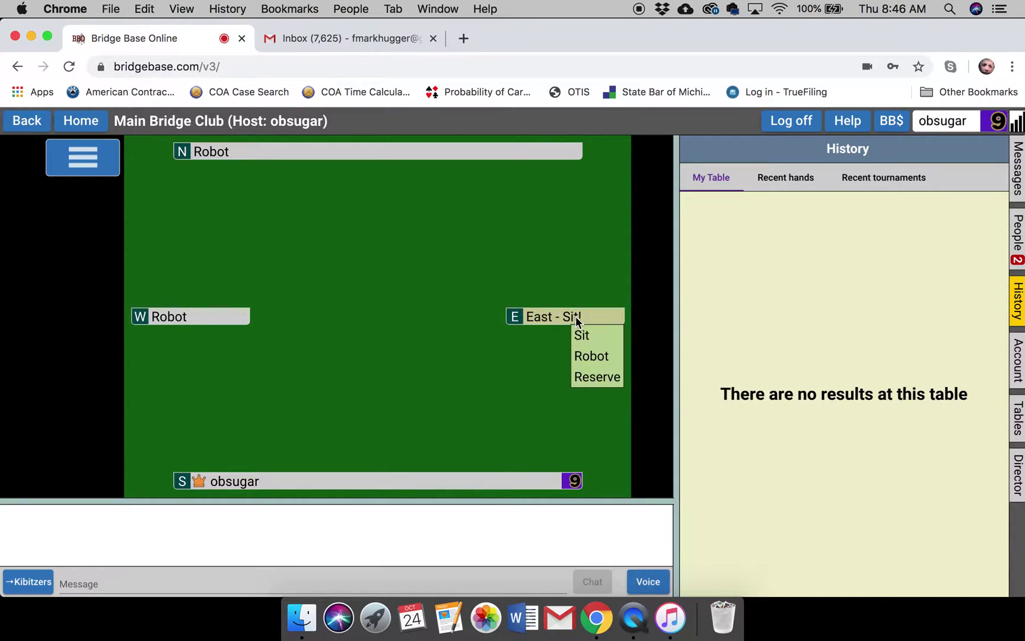
left_click(591, 357)
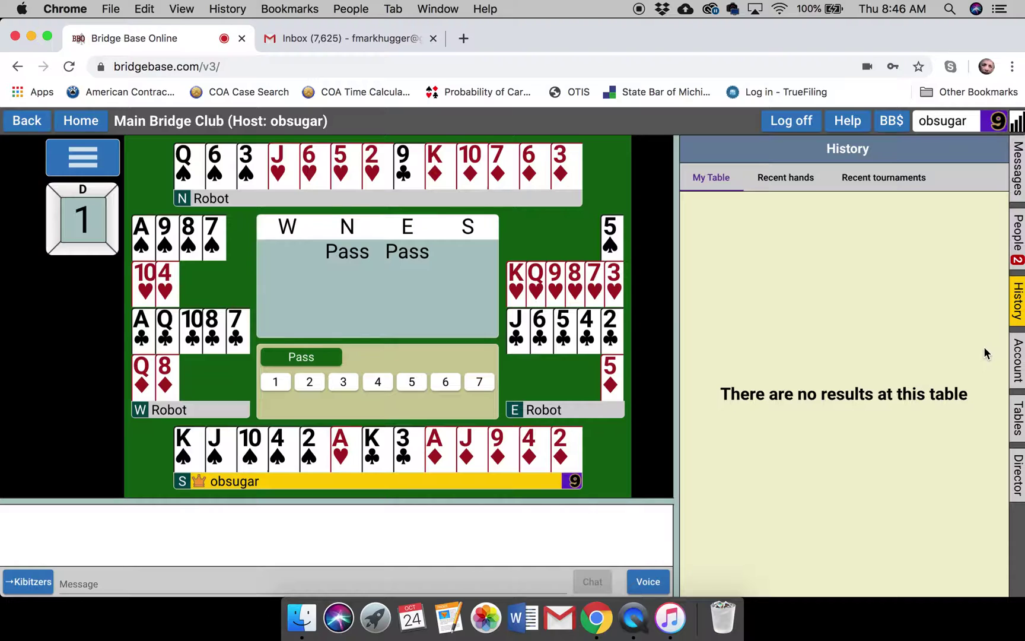
Add a new folder named "test folder" to the account's deal archive
left_click(1019, 359)
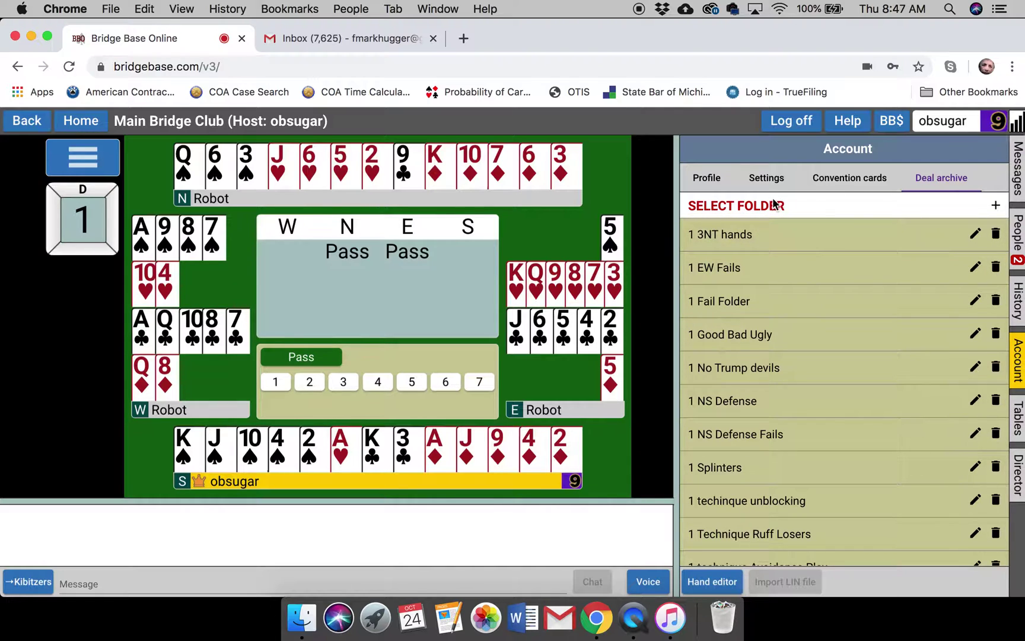
left_click(996, 208)
key("BackSpace")
key("BackSpace")
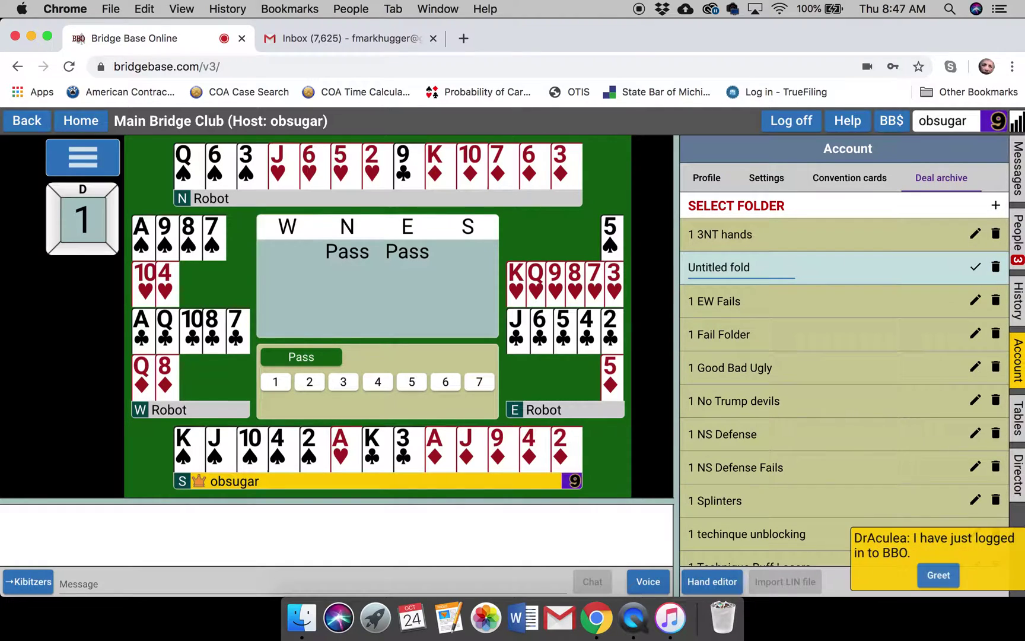
key("BackSpace")
key("BackSpace")
key("BackSpace")
key("BackSpace")
key("BackSpace")
key("BackSpace")
key("BackSpace")
key("BackSpace")
key("BackSpace")
key("BackSpace")
key("BackSpace")
key("BackSpace")
key("BackSpace")
type("test")
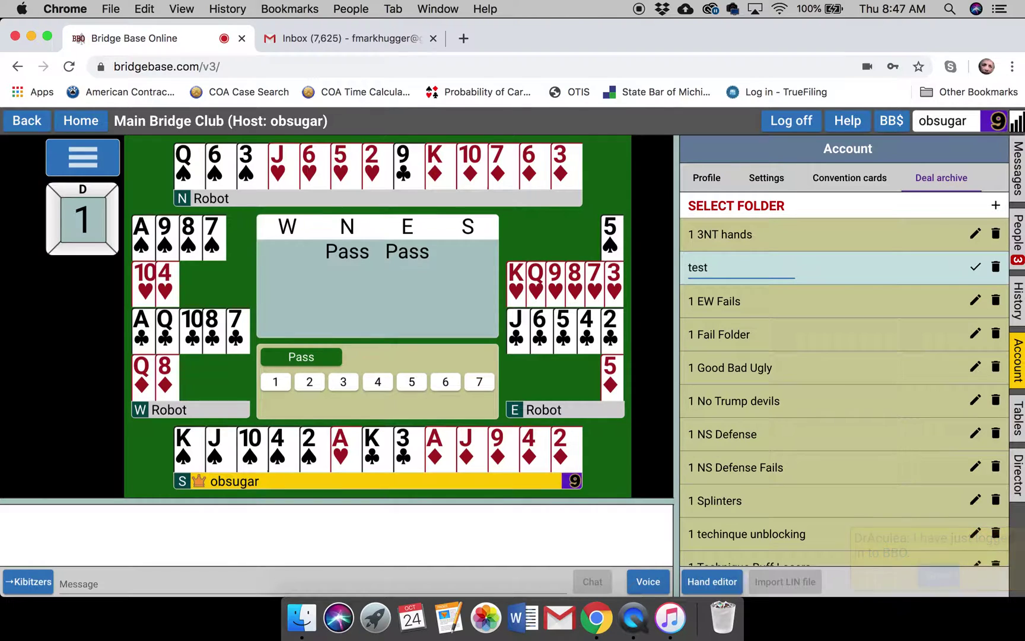
type(" fiel")
key("BackSpace")
key("BackSpace")
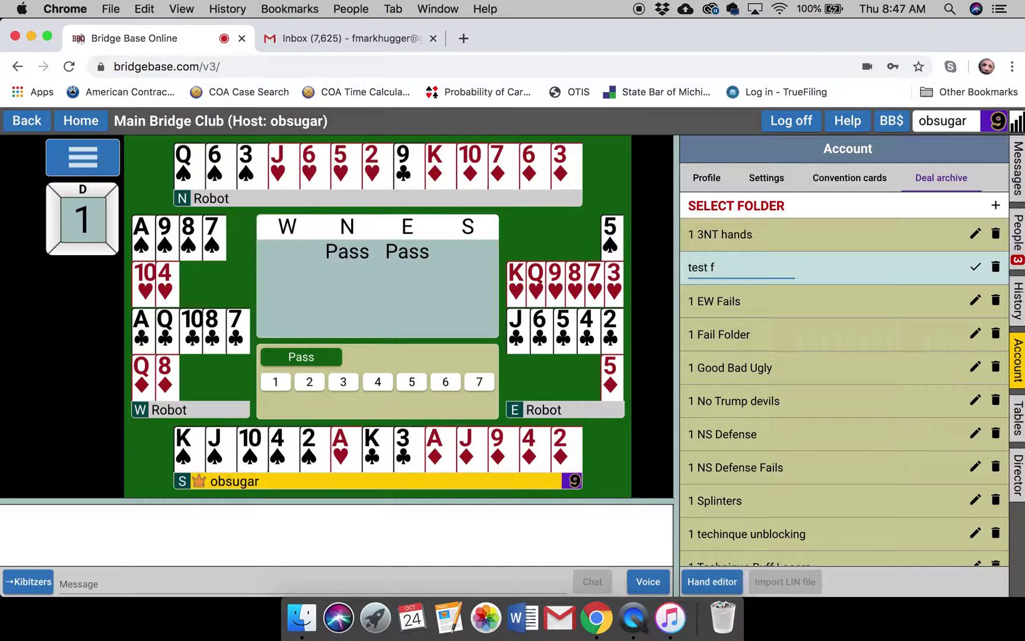
type("older")
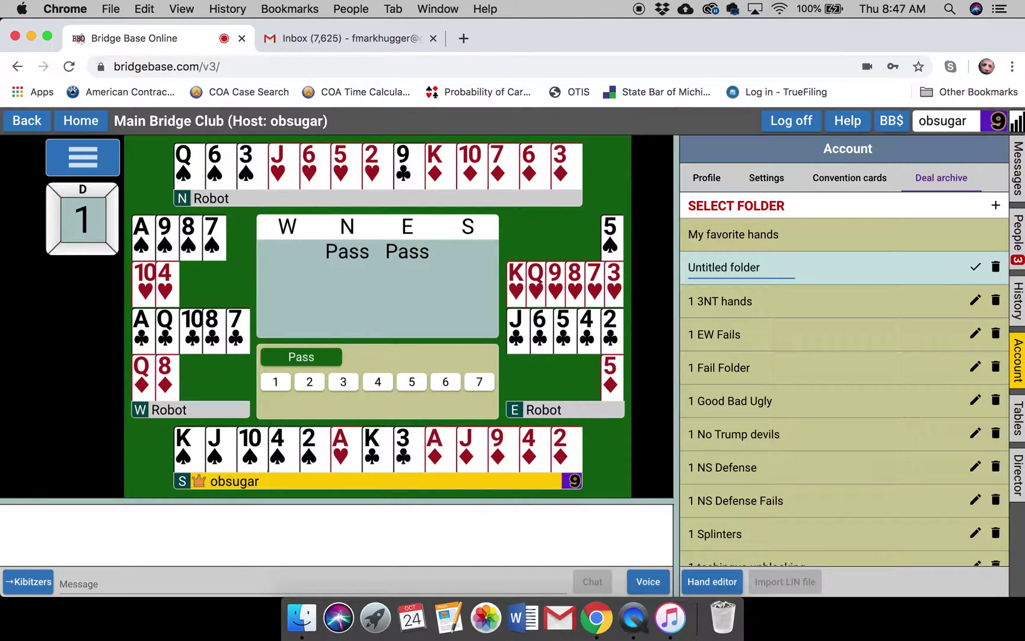
left_click(978, 269)
Look through the deal archive folders and view the deals in "1 Fail Folder" and "1 Good Bad Ugly"
scroll(916, 327, "down", 2)
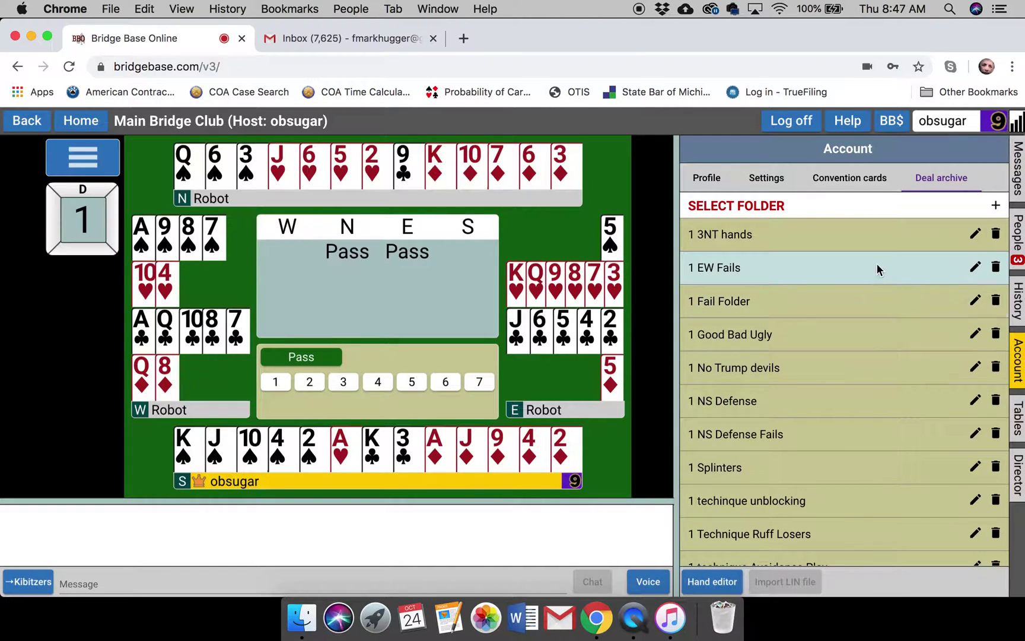
scroll(789, 416, "down", 10)
scroll(787, 432, "up", 8)
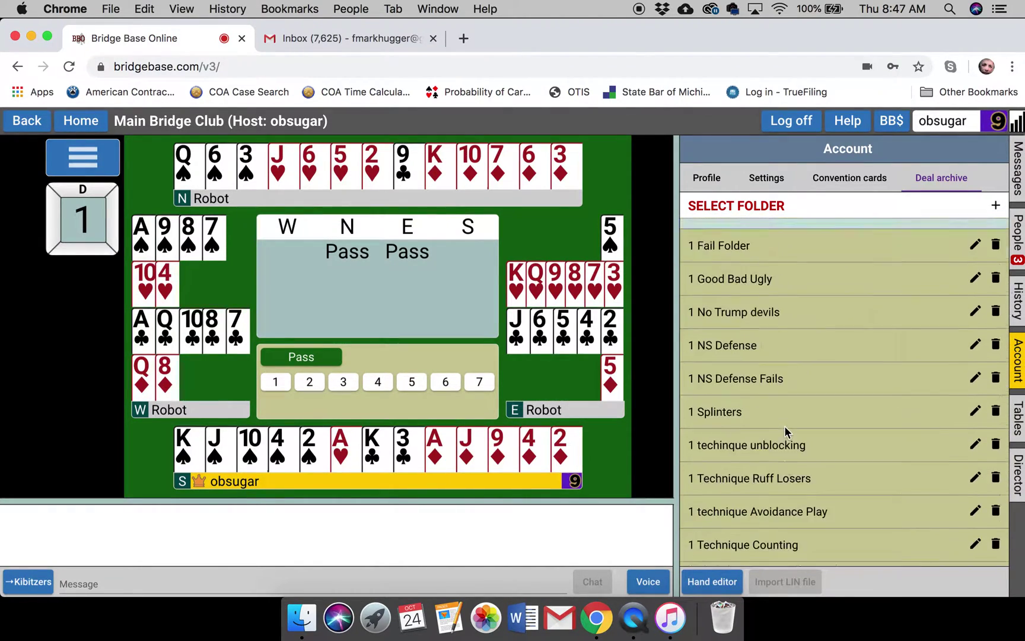
scroll(787, 432, "up", 2)
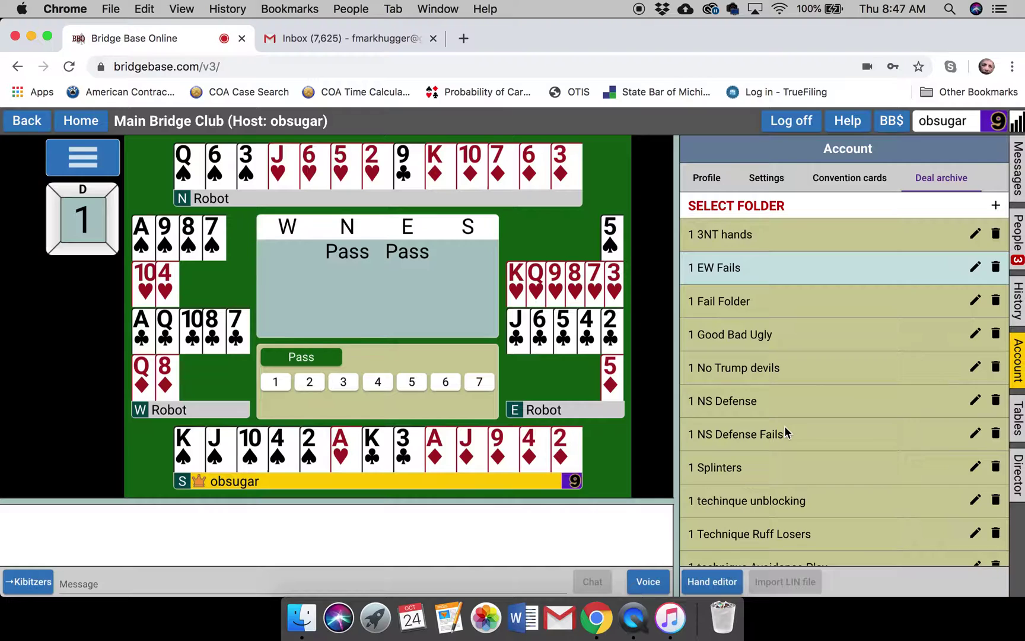
left_click(703, 304)
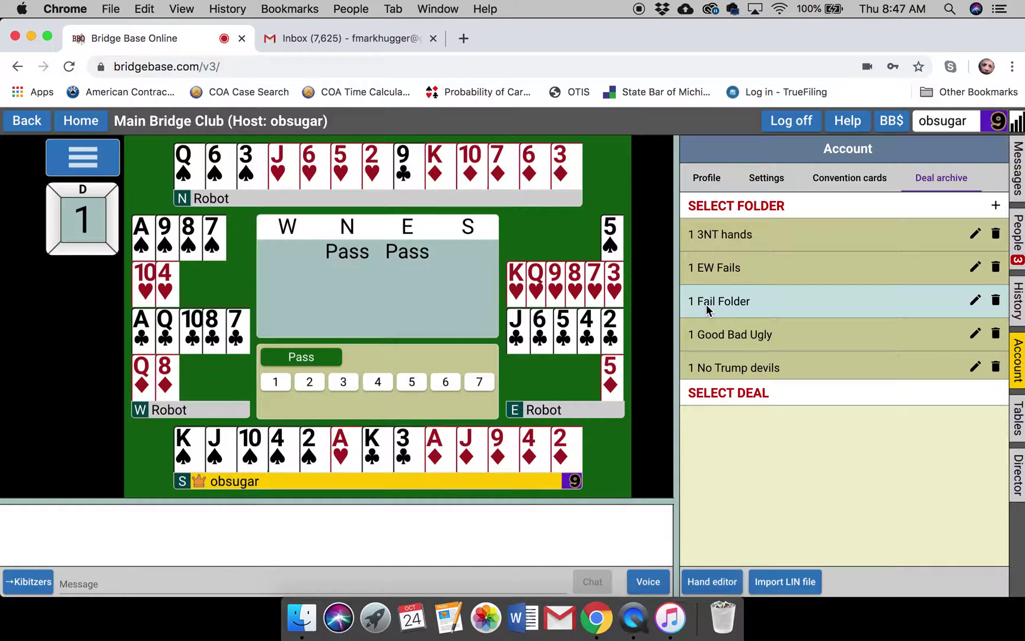
left_click(757, 337)
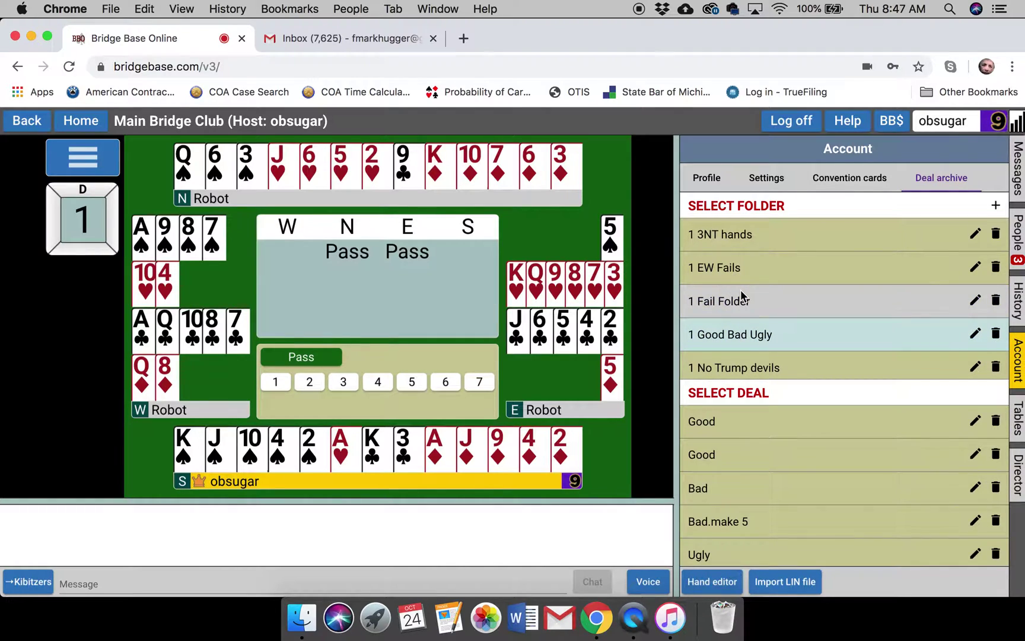
Open "1 Fail Folder" in the deal archive and look through the folder list and the deals stored in it
left_click(736, 299)
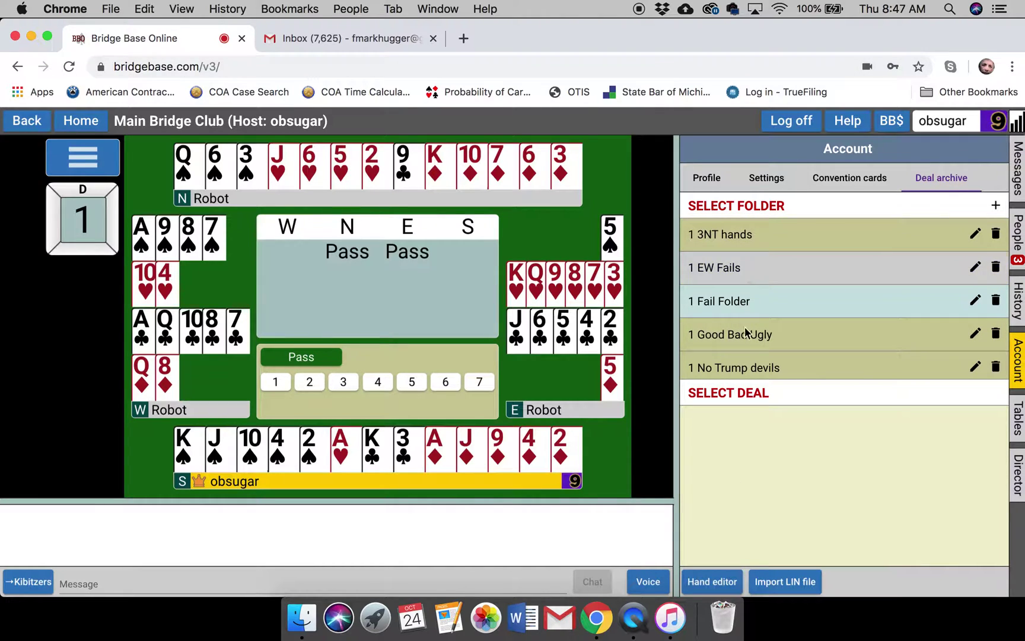
scroll(741, 337, "down", 3)
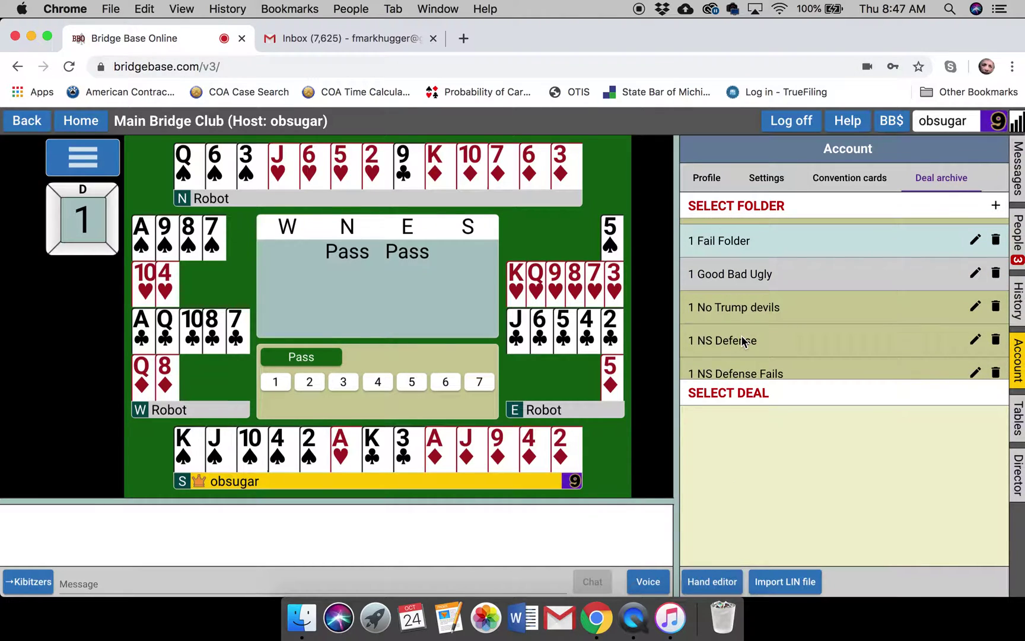
scroll(741, 336, "up", 4)
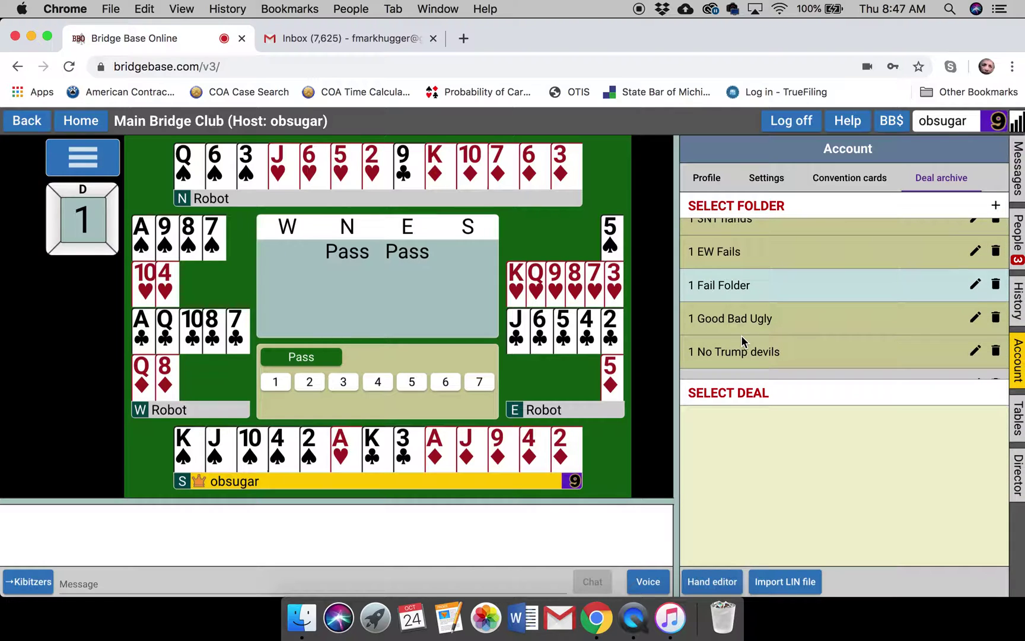
scroll(741, 336, "down", 5)
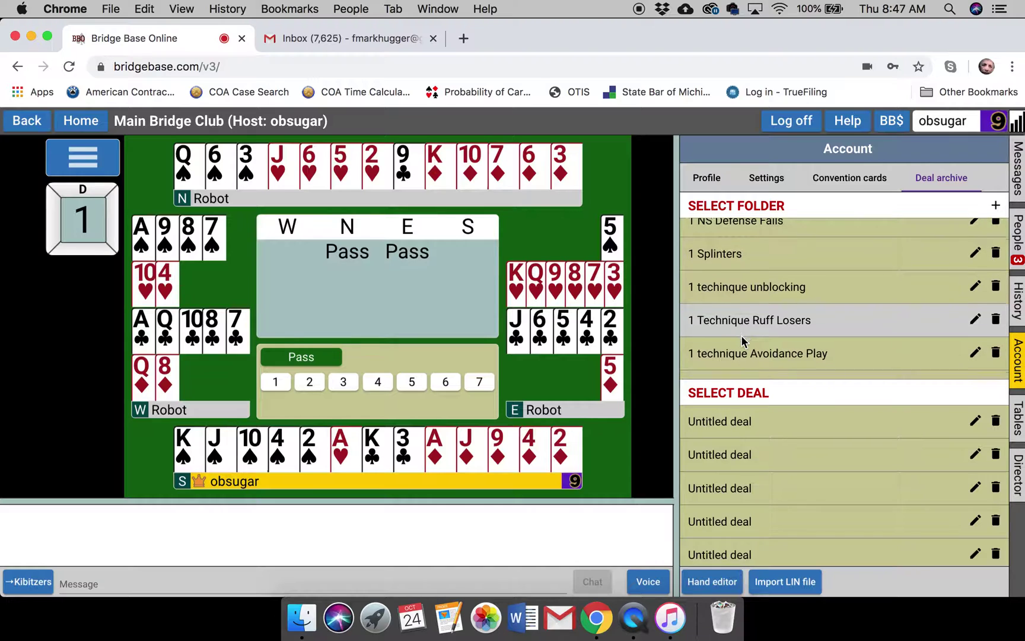
scroll(741, 336, "up", 5)
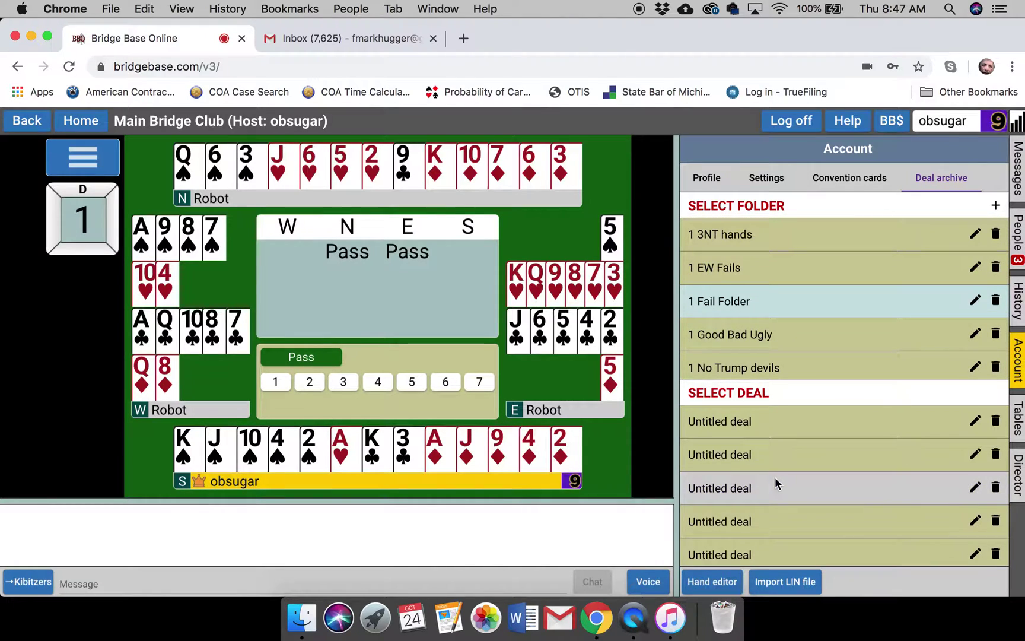
scroll(775, 478, "up", 1)
scroll(774, 478, "down", 2)
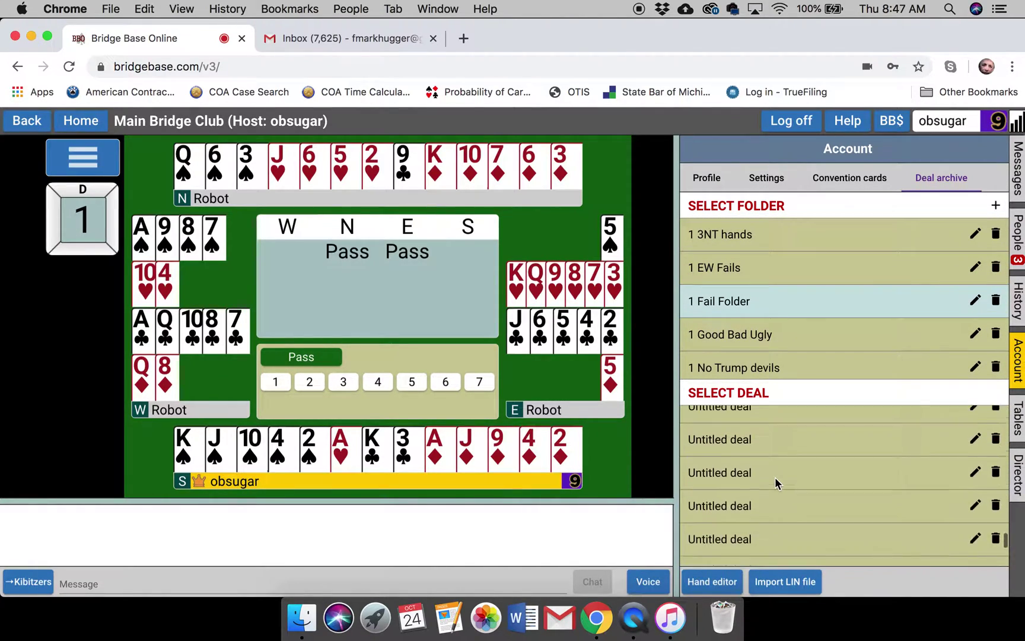
scroll(775, 477, "up", 5)
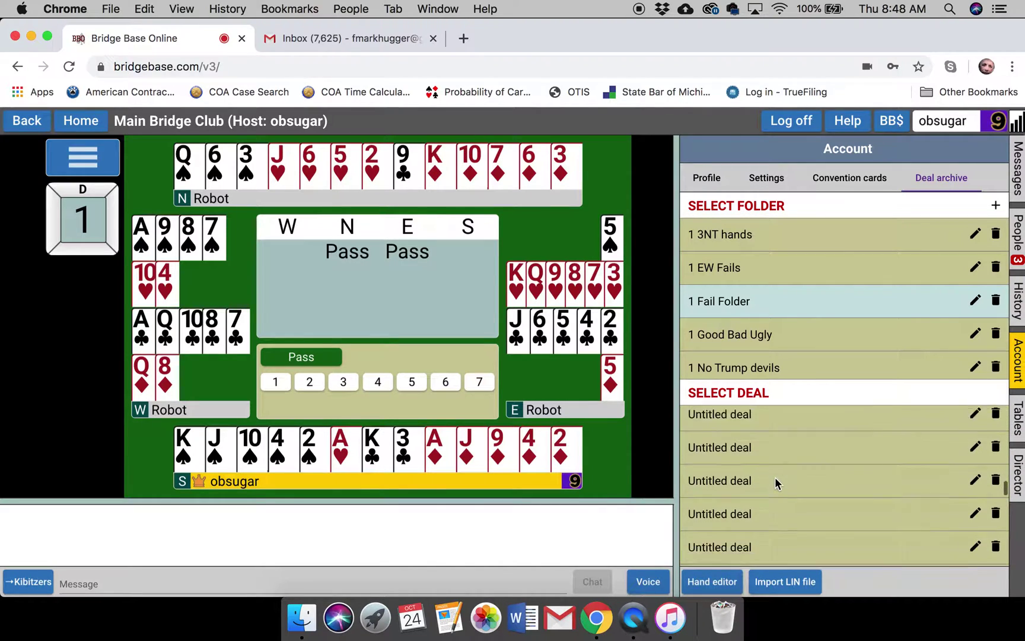
scroll(775, 478, "up", 3)
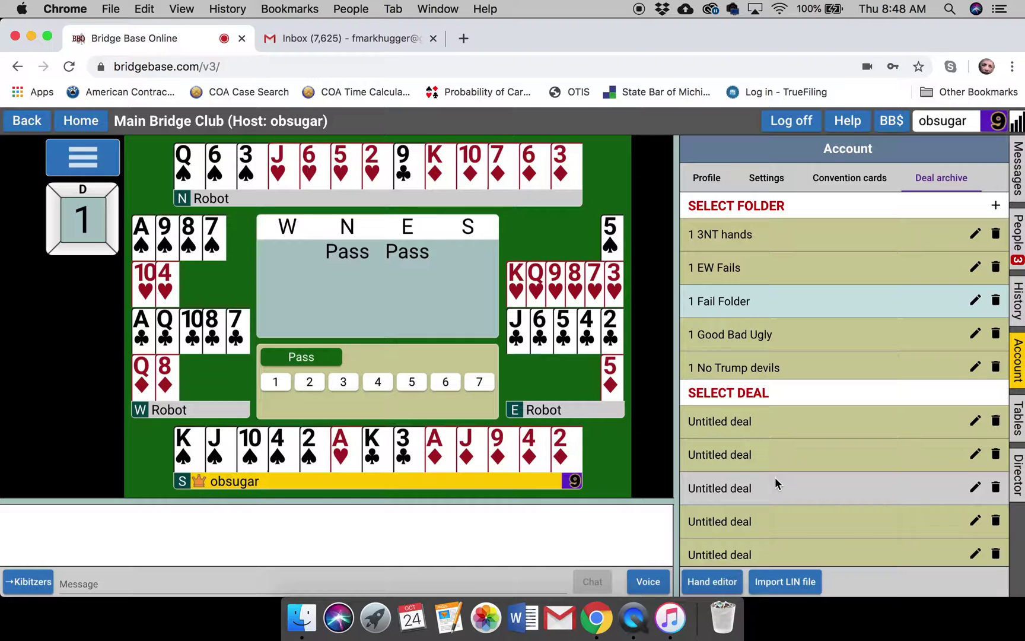
Open the first untitled deal in "1 Fail Folder" and upload it to the teaching table
left_click(730, 419)
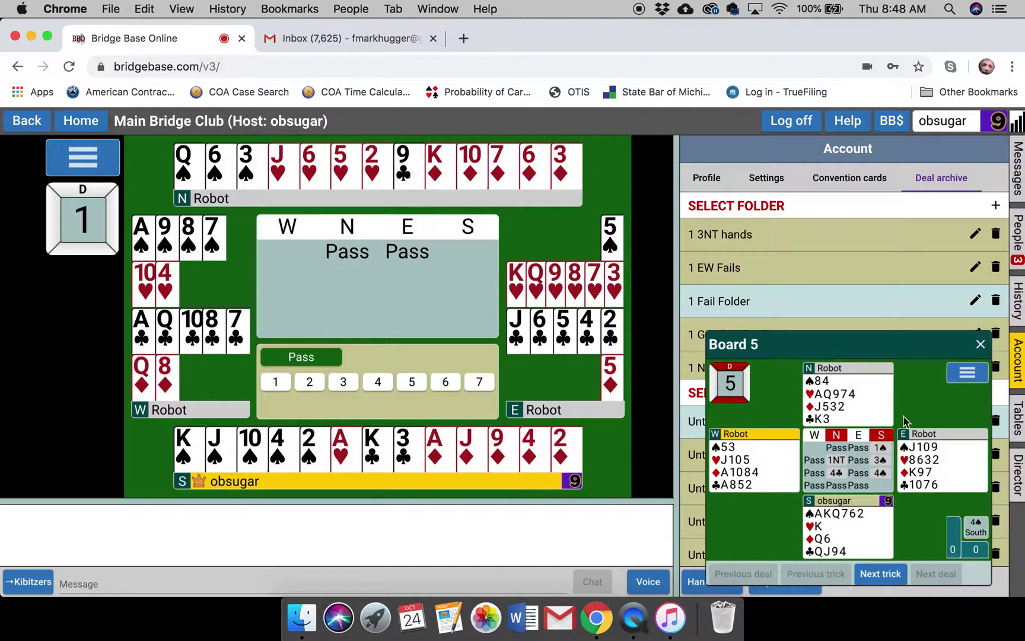
left_click(960, 379)
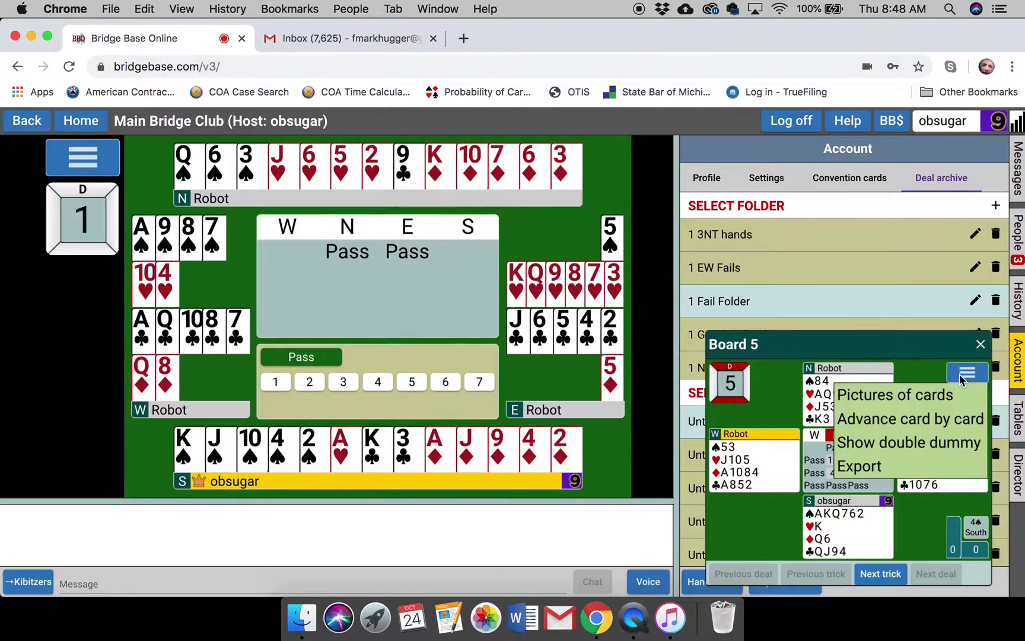
left_click(876, 468)
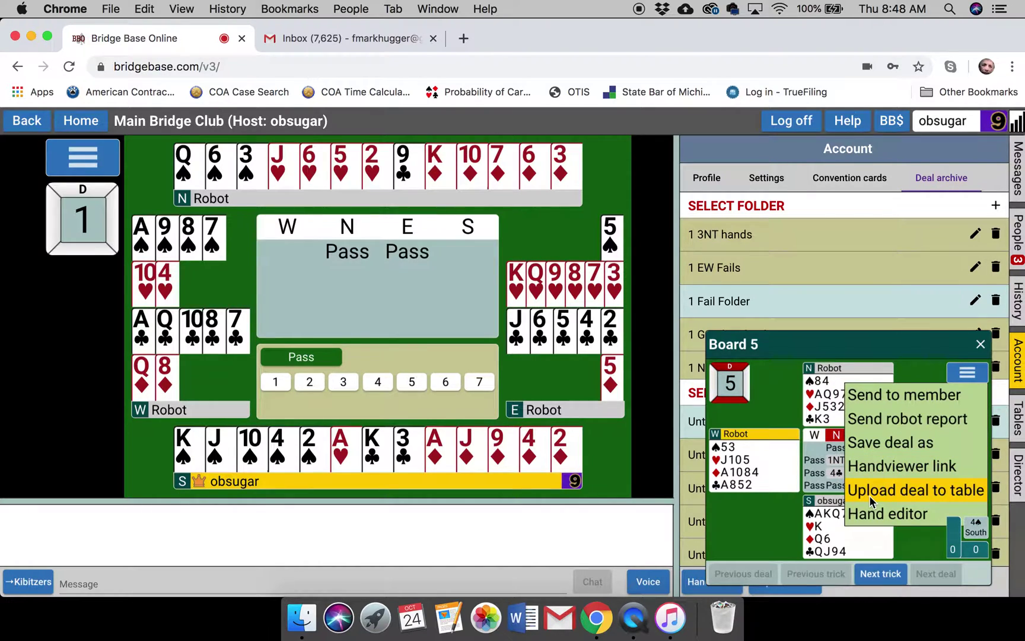
left_click(870, 496)
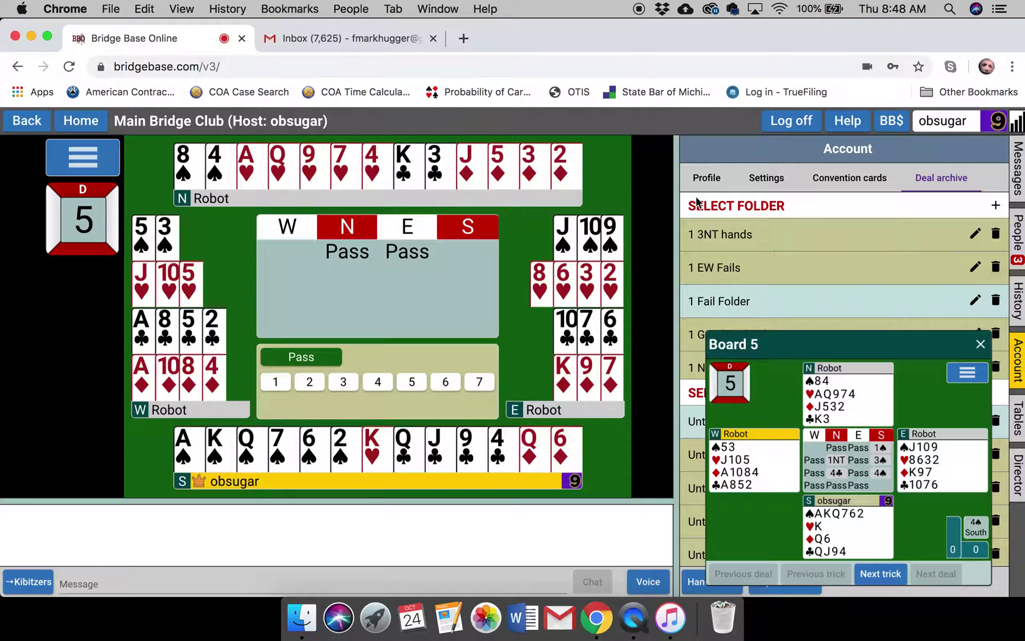
Turn off "Host - Show all hands" in the table's teaching options
left_click(93, 164)
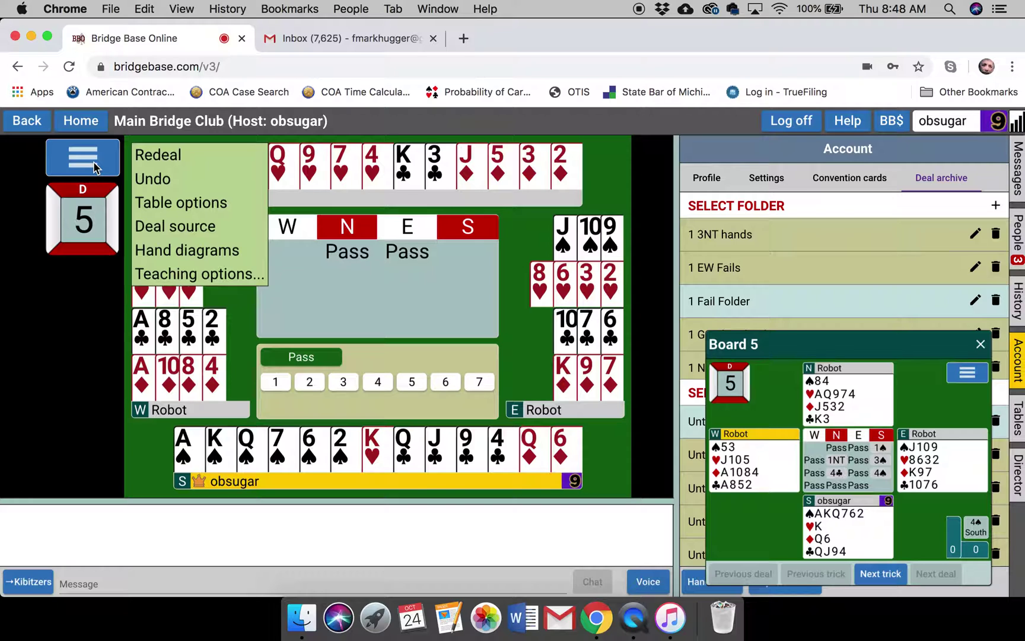
left_click(219, 275)
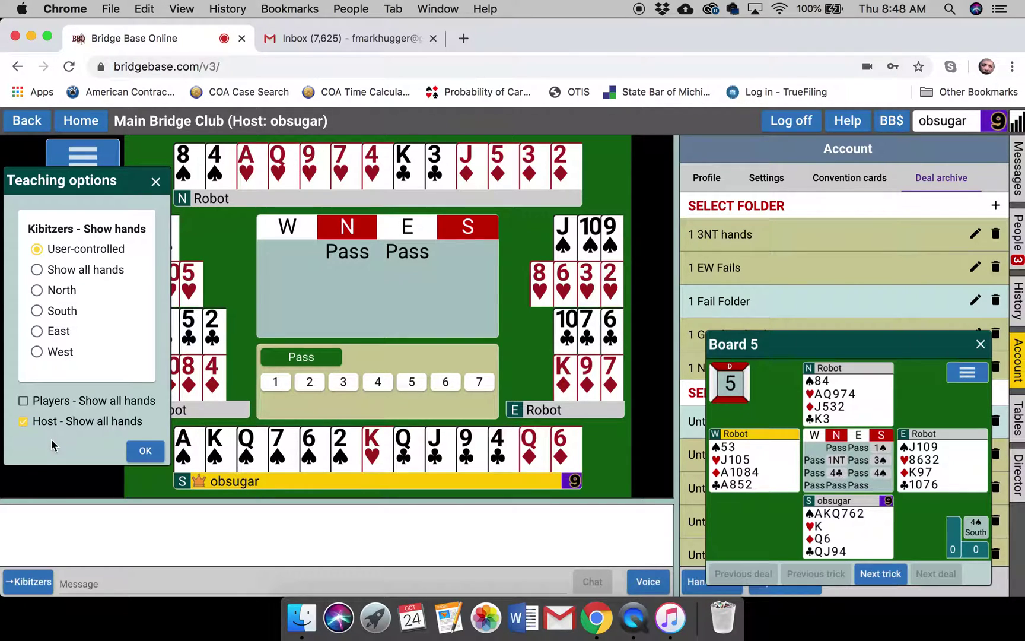
left_click(47, 422)
left_click(143, 461)
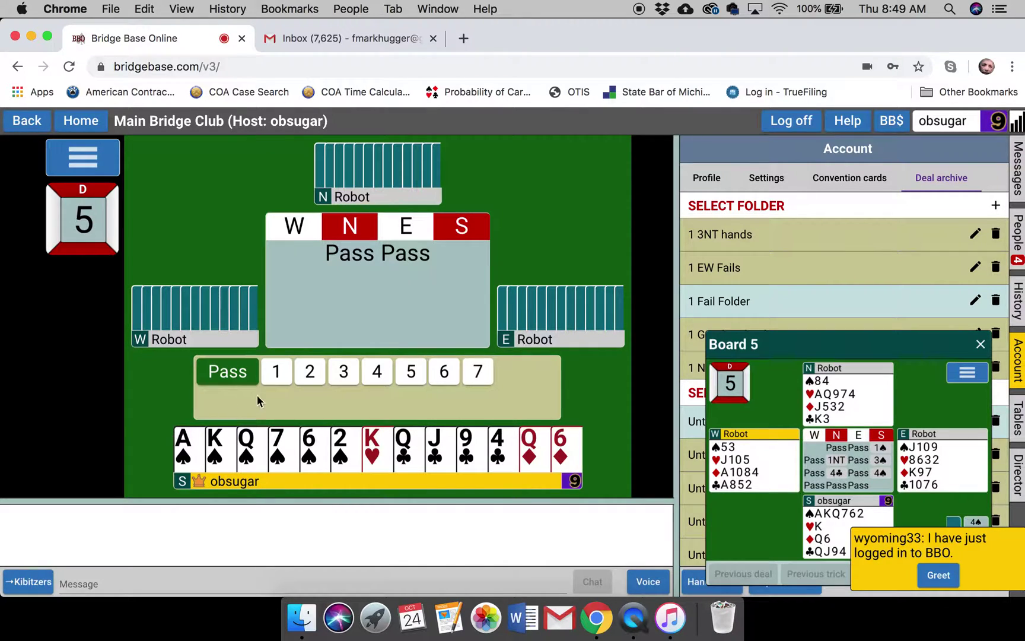
Open the bidding for South with 1♠ and rebid 3♠ over North's response
left_click(276, 374)
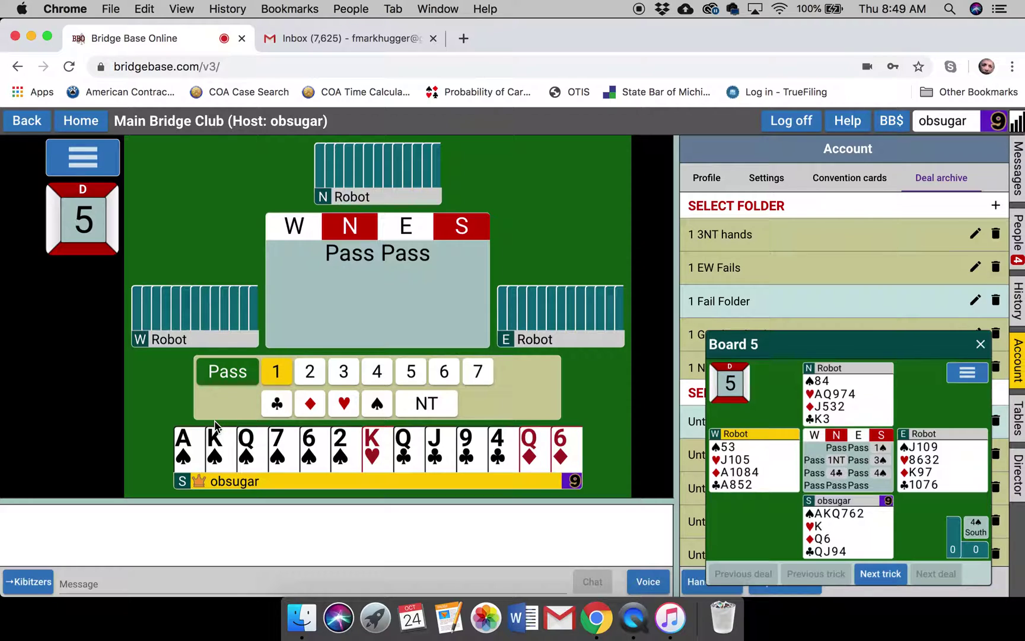
left_click(386, 406)
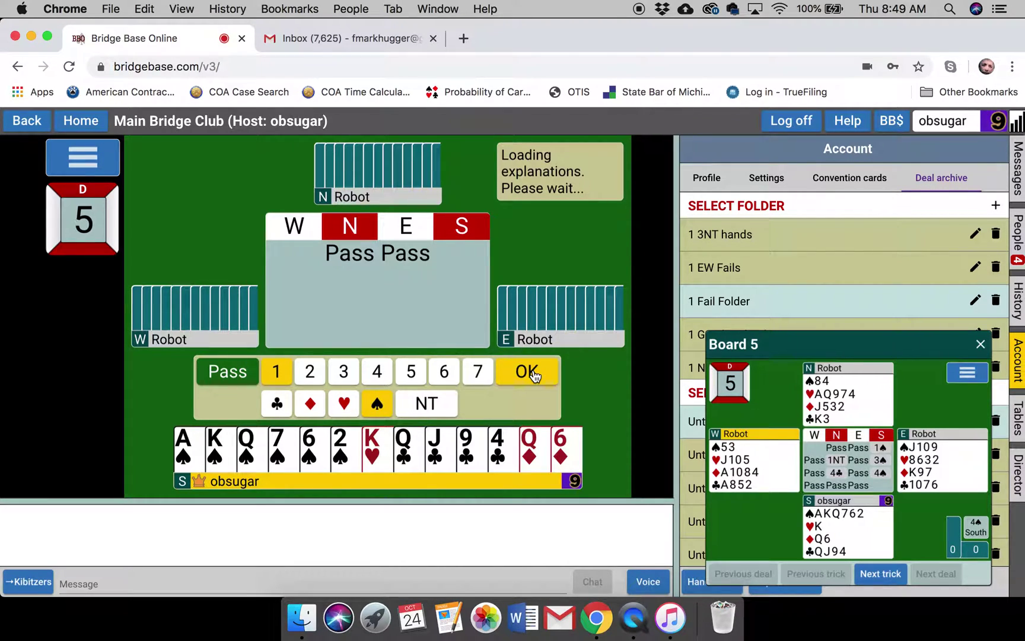
left_click(534, 372)
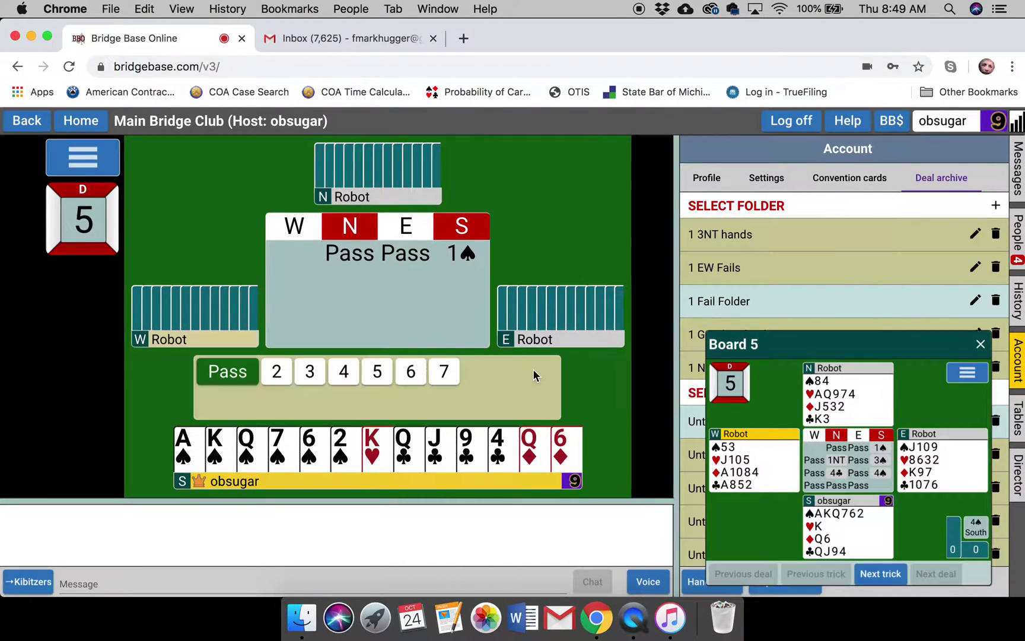
left_click(310, 372)
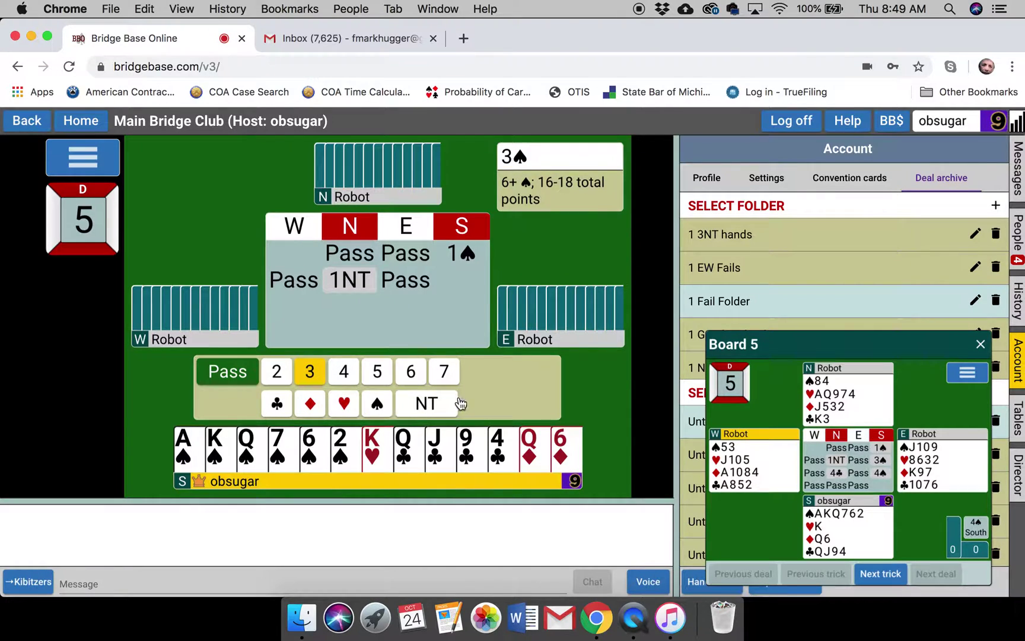
left_click(377, 403)
left_click(533, 371)
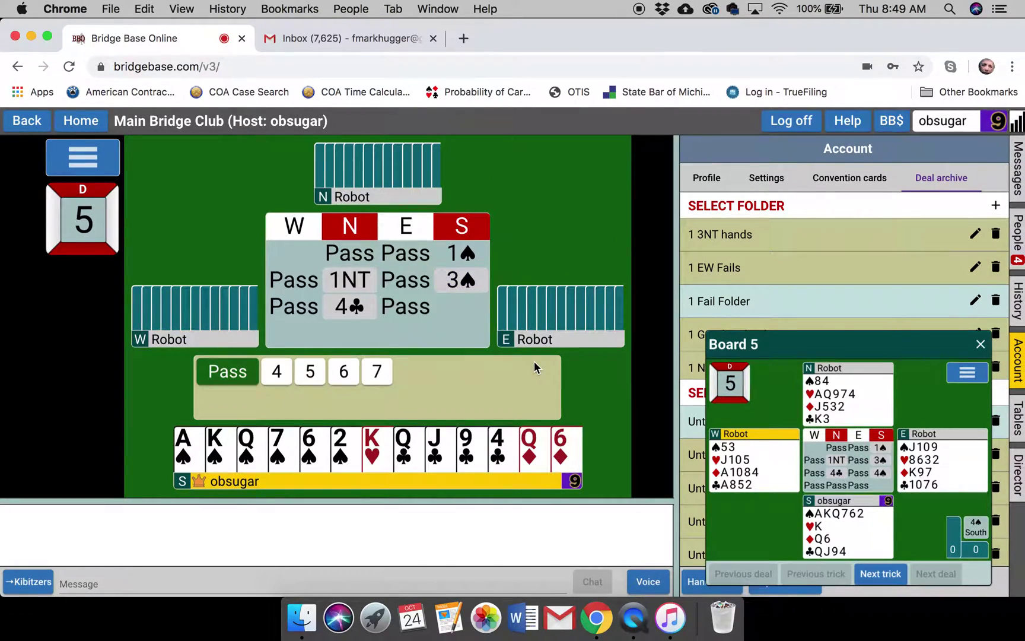
Check the explanation of North's 4♣ bid and bid 4♠ for South
left_click(357, 313)
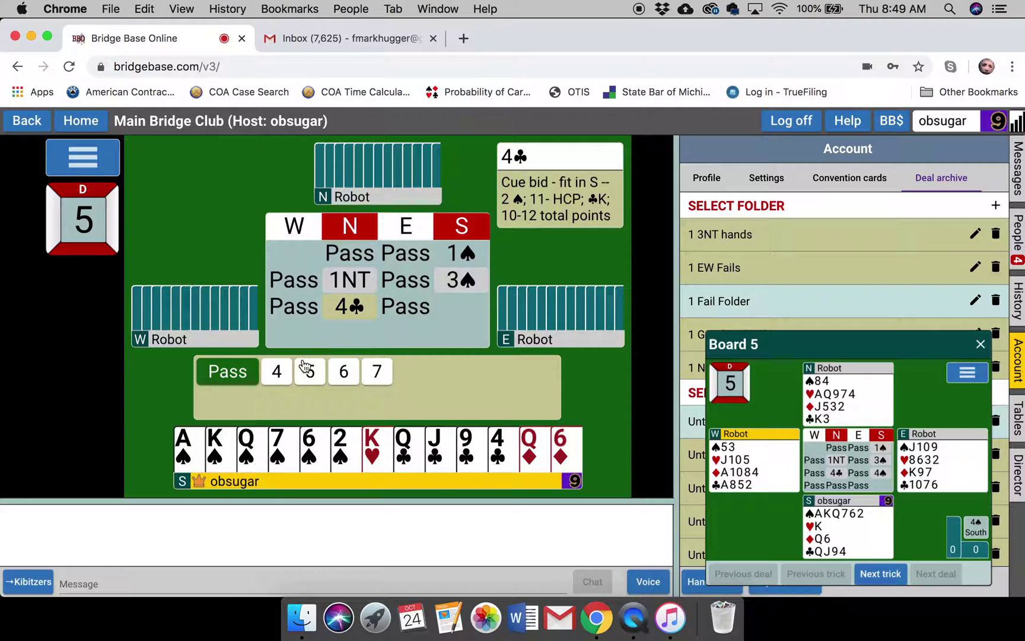
left_click(277, 372)
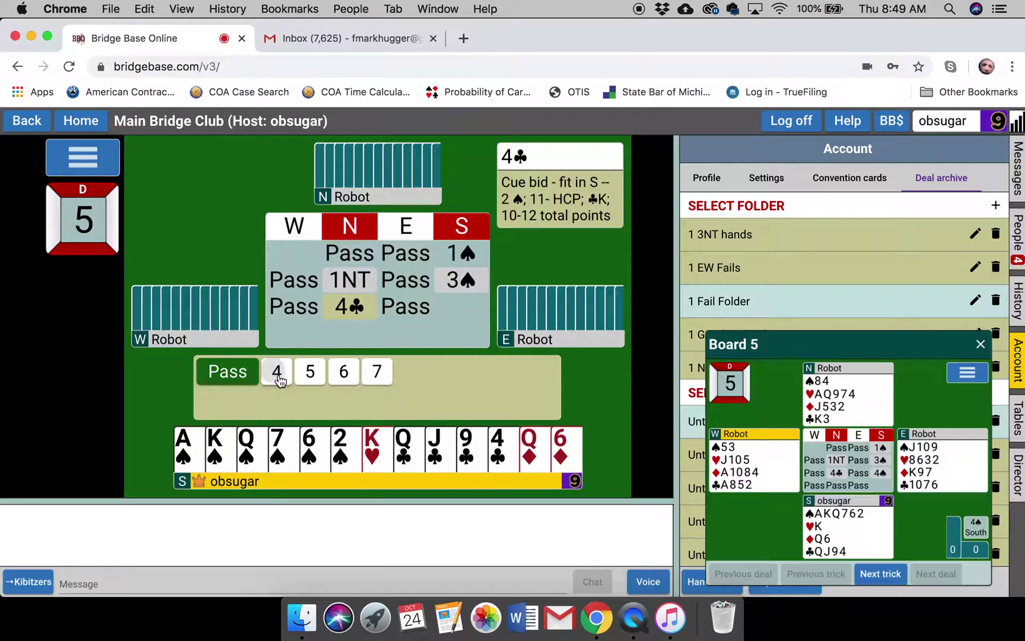
left_click(345, 404)
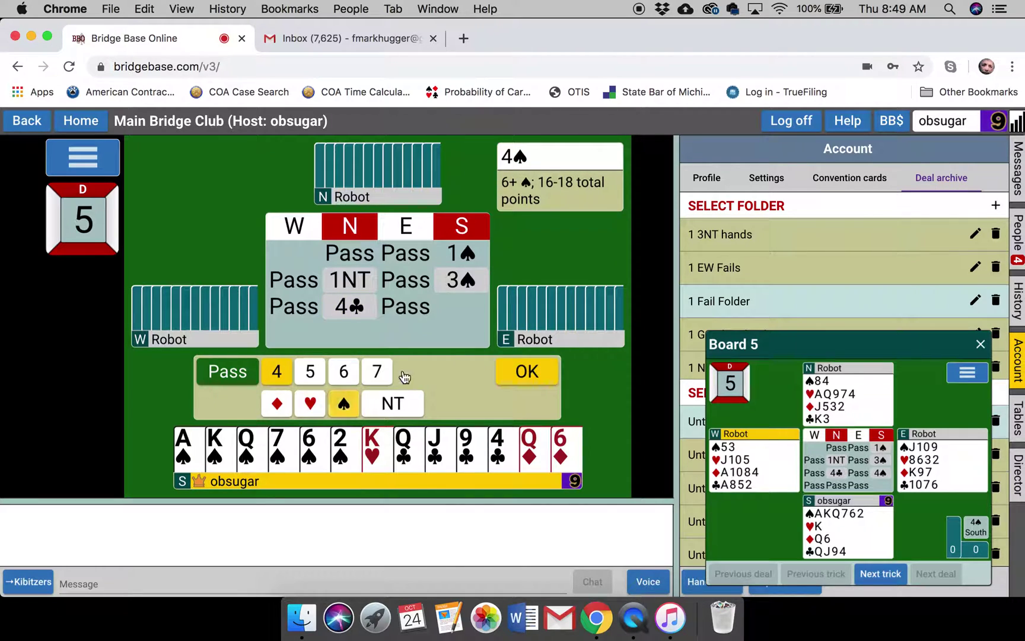
left_click(525, 369)
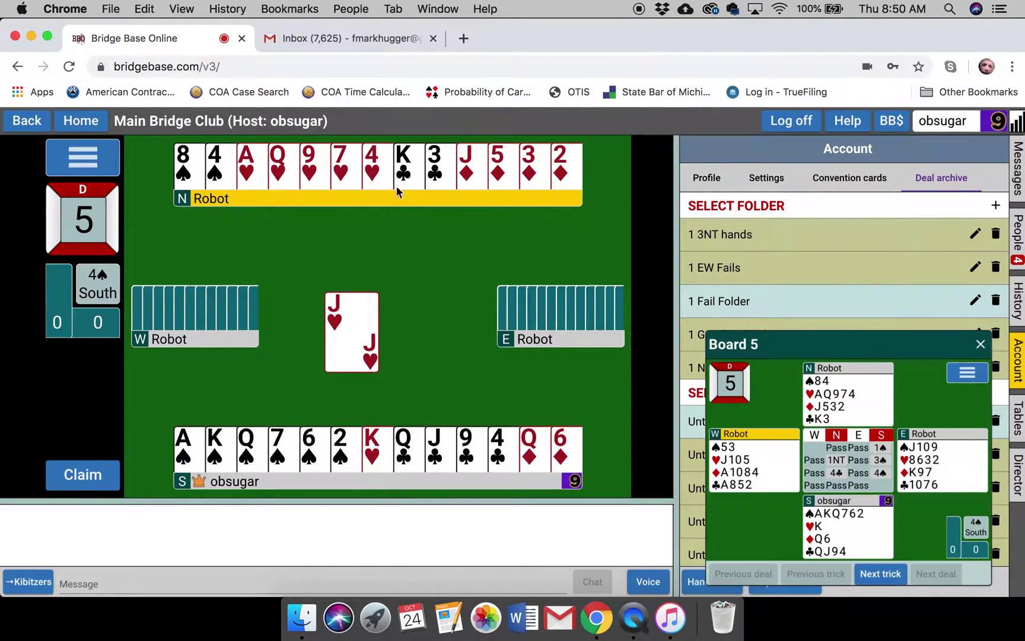
Play North's ace of hearts with South's king, and cash North's queen of hearts while discarding South's 6 of diamonds
left_click(256, 174)
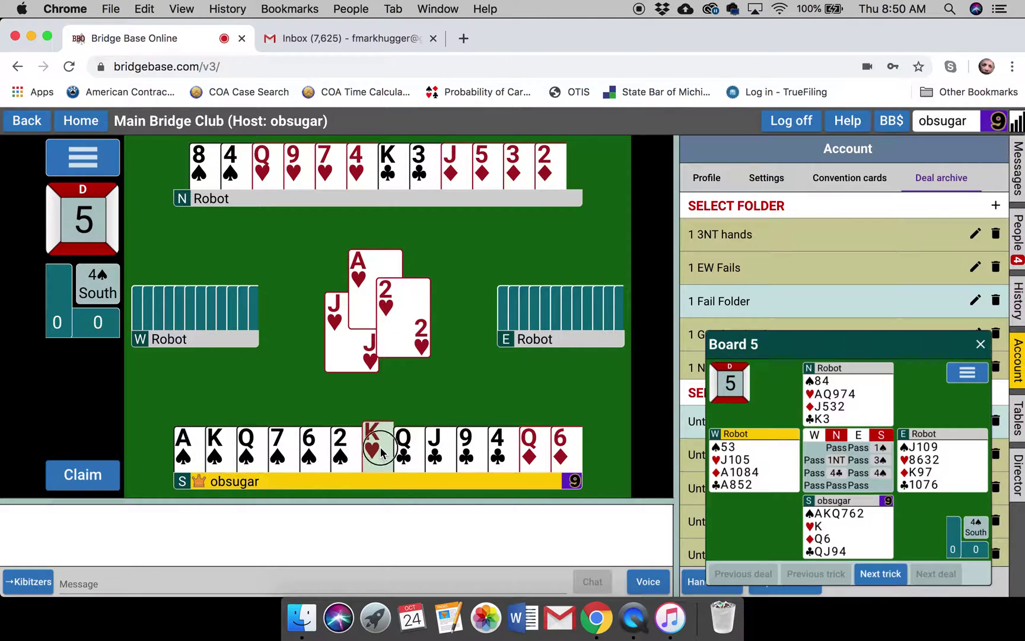
left_click(265, 157)
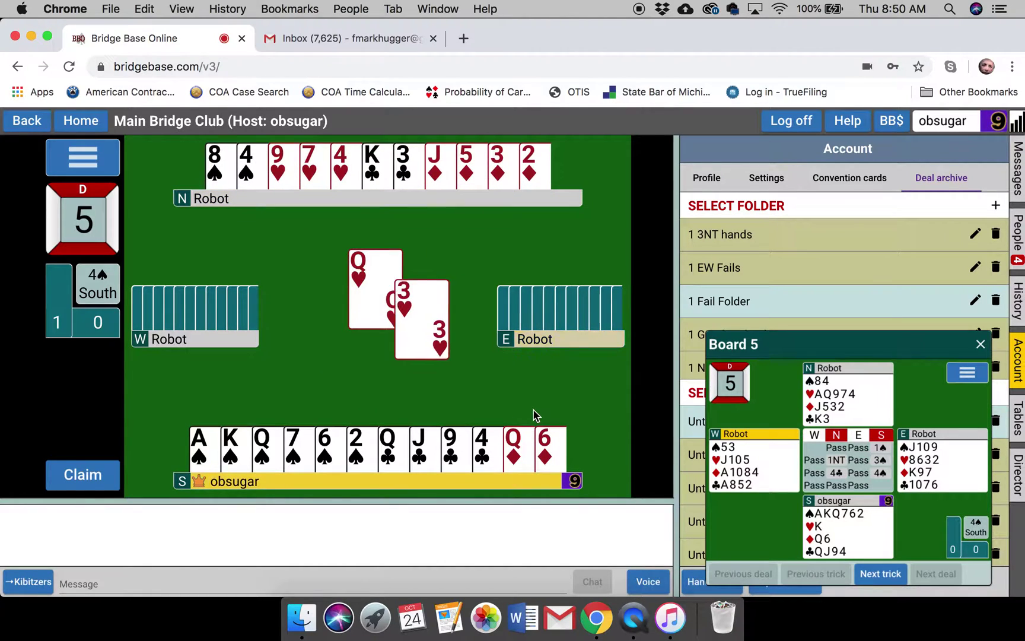
left_click(546, 456)
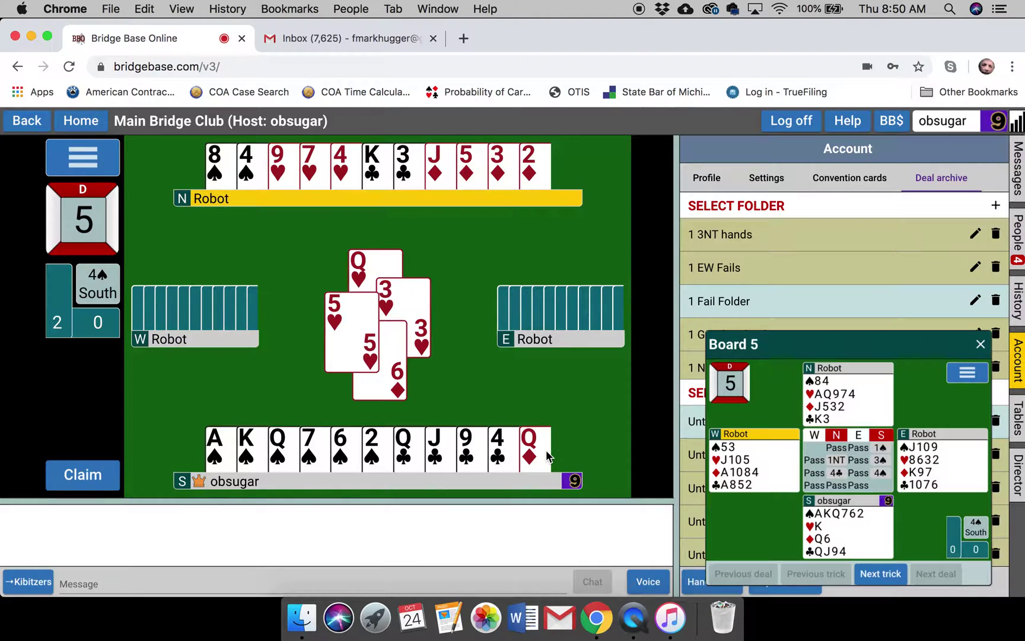
Draw trumps by leading North's 4♠ to South's ace and cashing the king and queen, playing North's 8♠ and 2♦
left_click(248, 165)
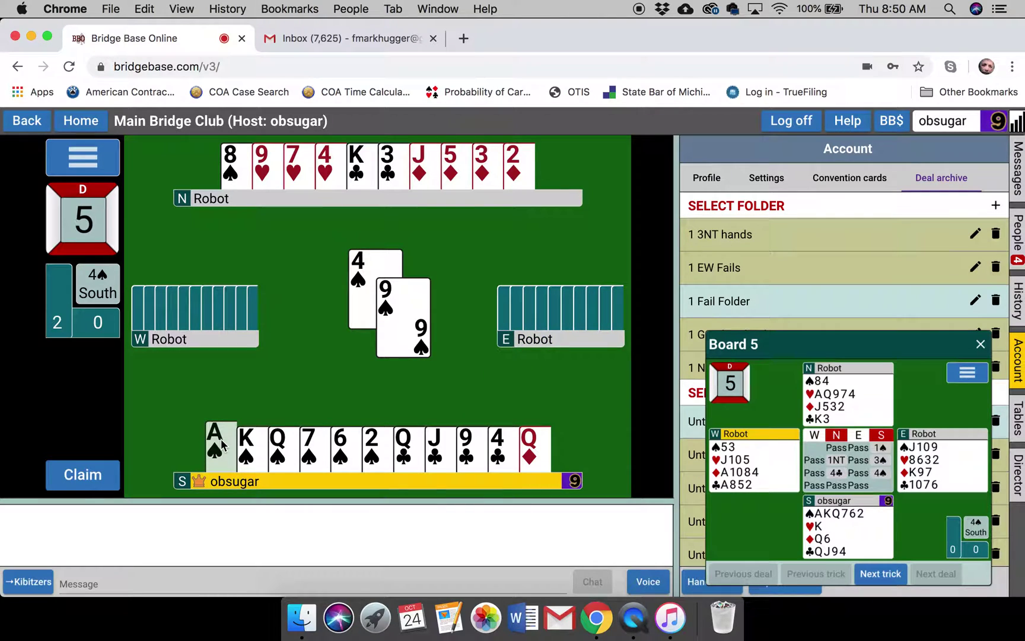
left_click(221, 445)
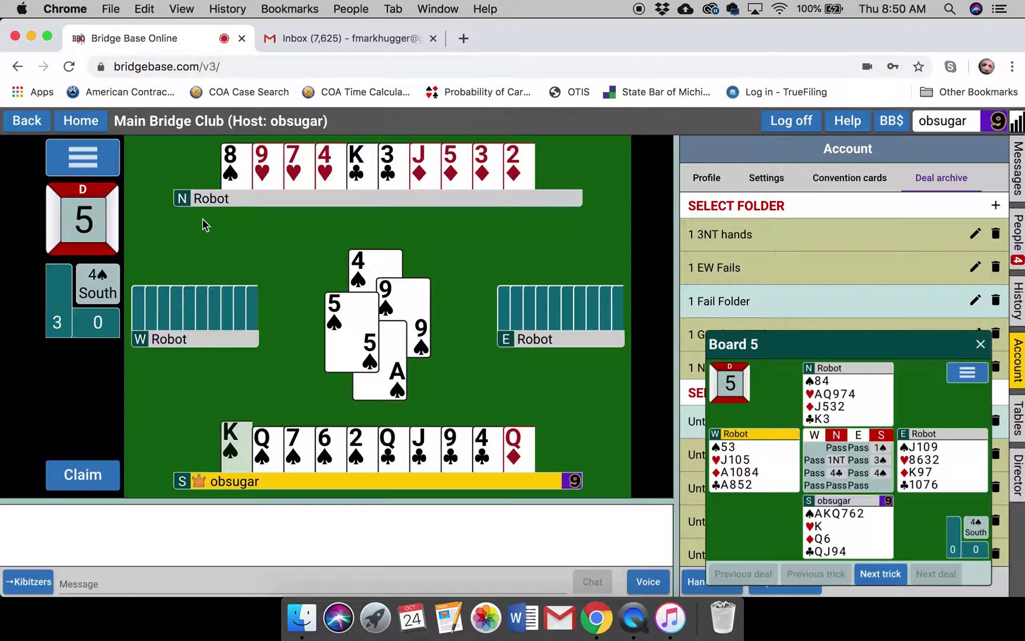
left_click(233, 156)
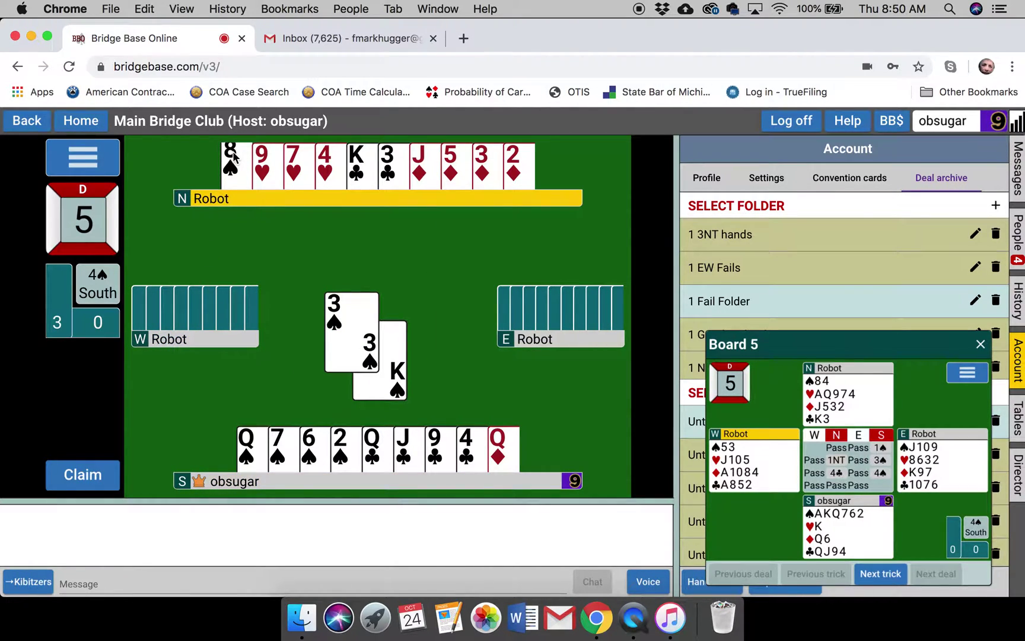
left_click(254, 437)
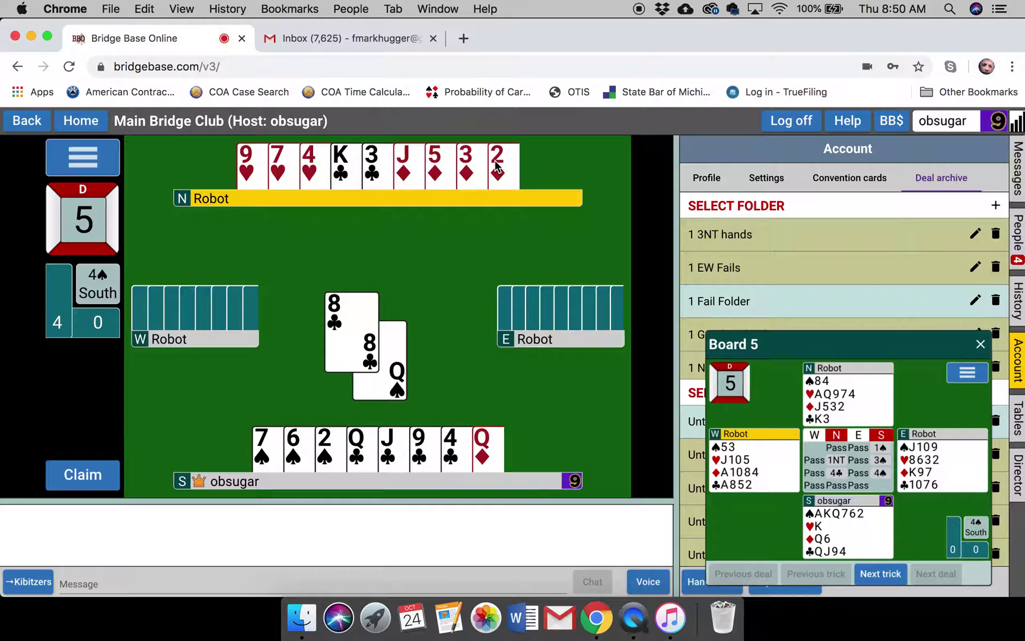
left_click(496, 167)
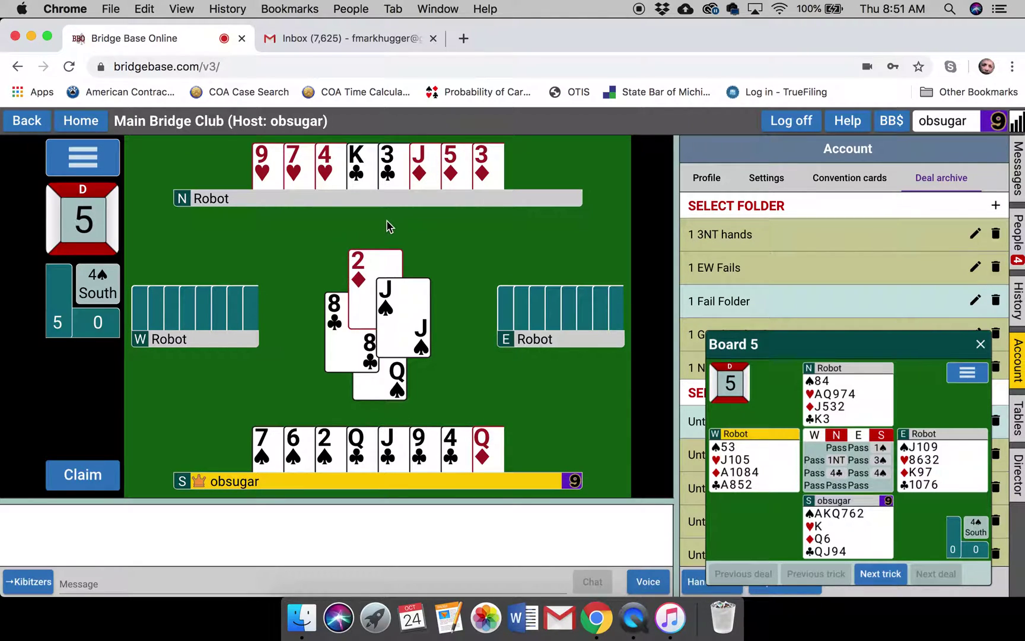
Play South's 4♣ to North's king and North's 3♣ to South's queen, and take West's club return with South's jack, discarding North's 3♦
left_click(458, 446)
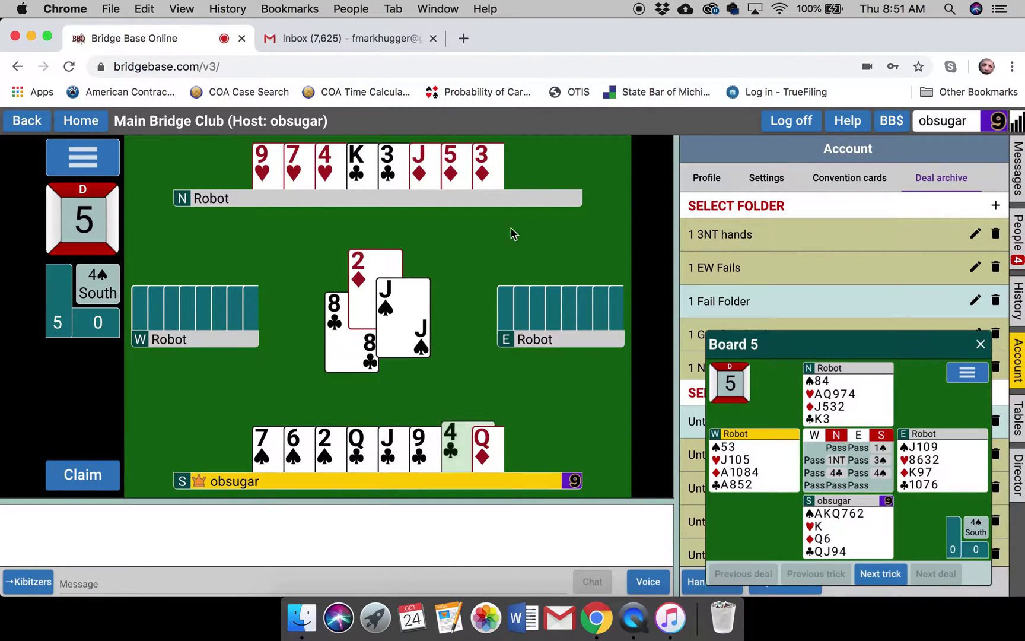
left_click(358, 169)
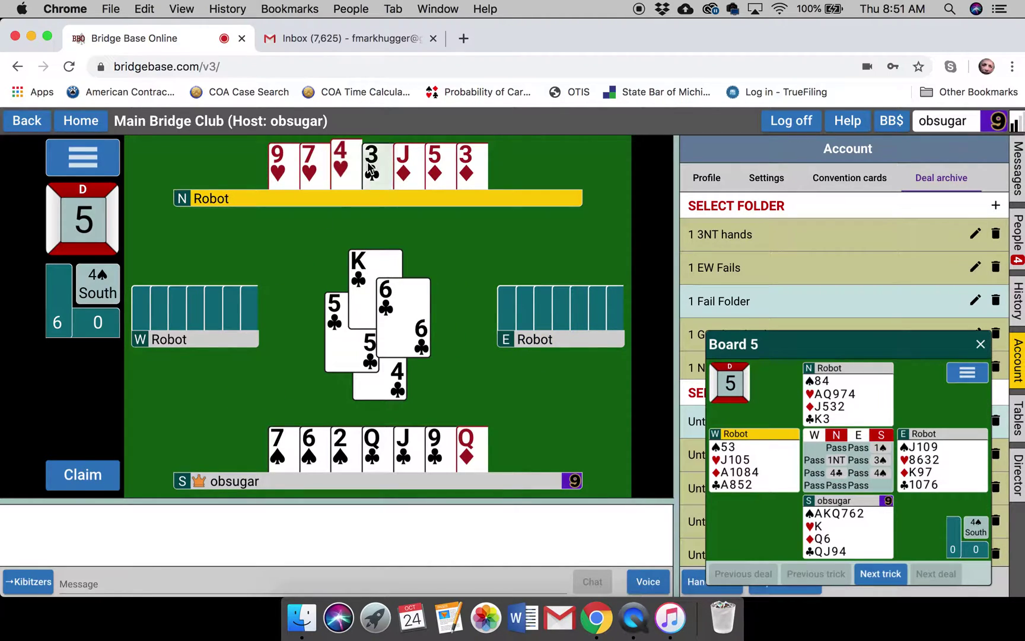
left_click(378, 159)
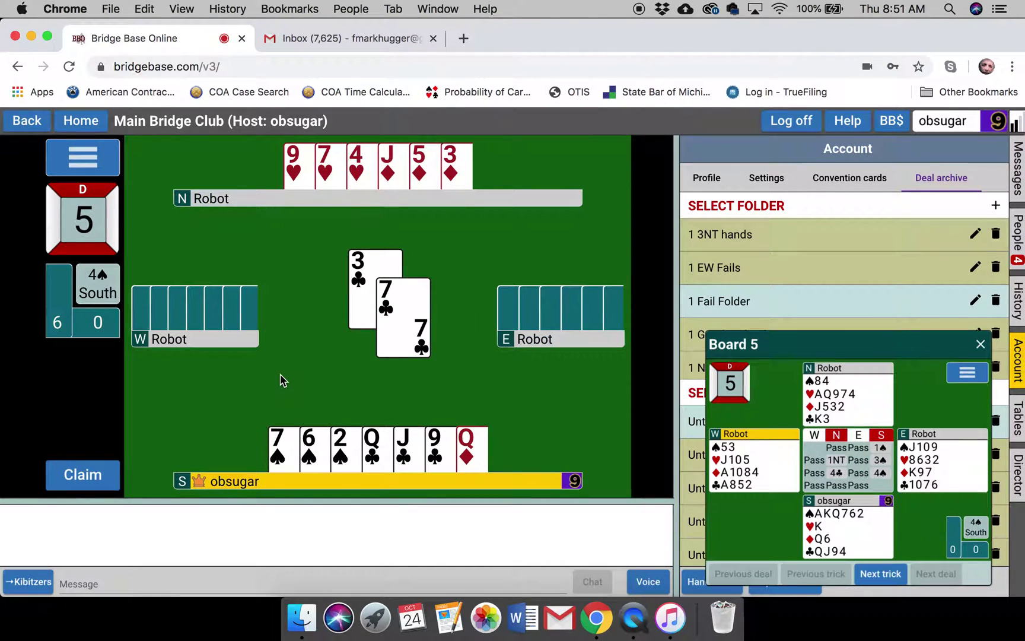
left_click(375, 448)
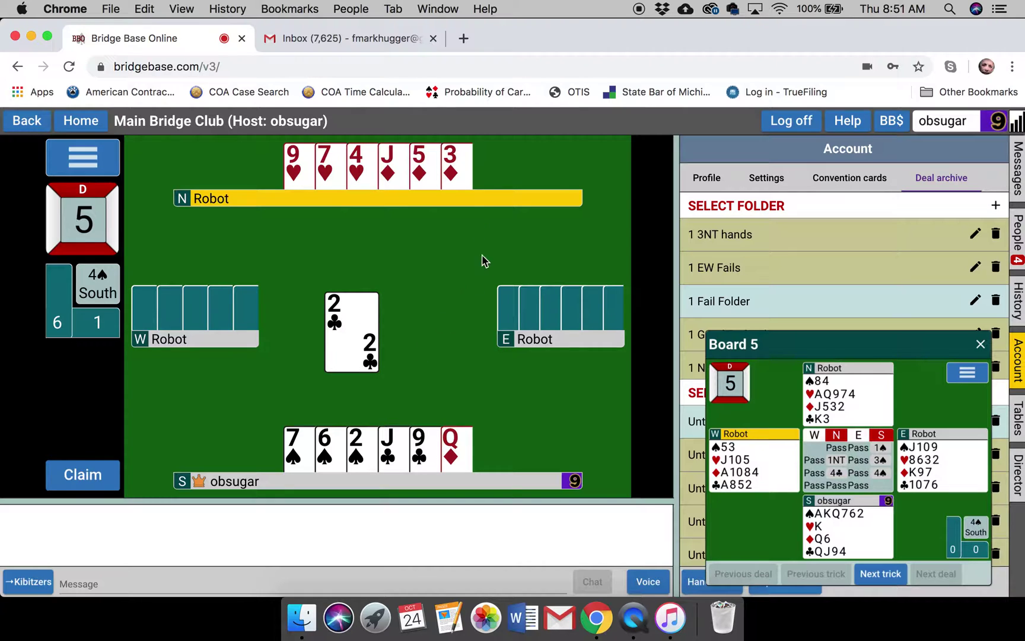
left_click(454, 165)
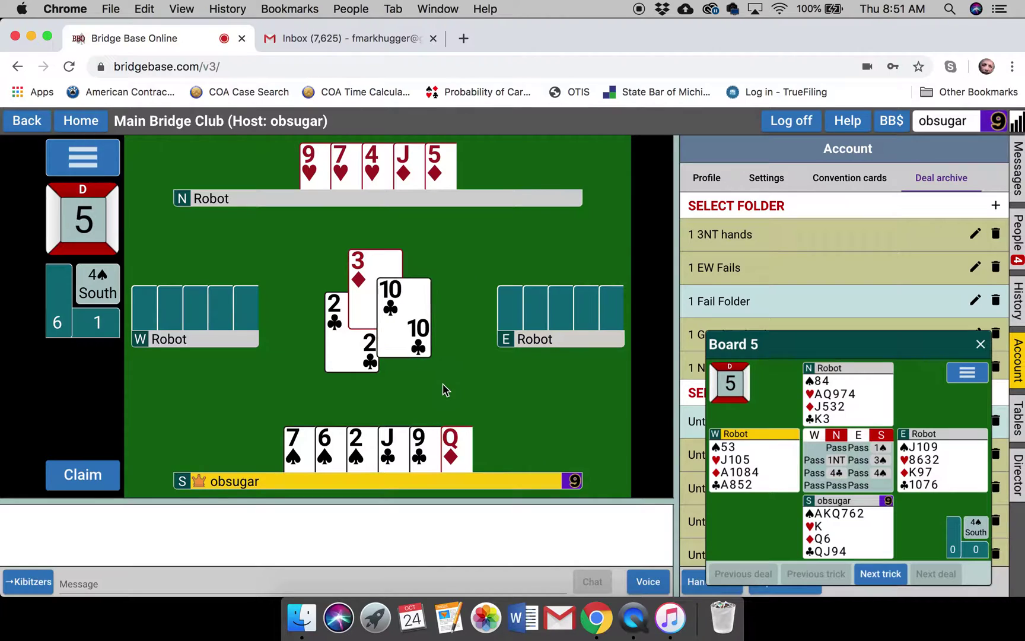
left_click(396, 450)
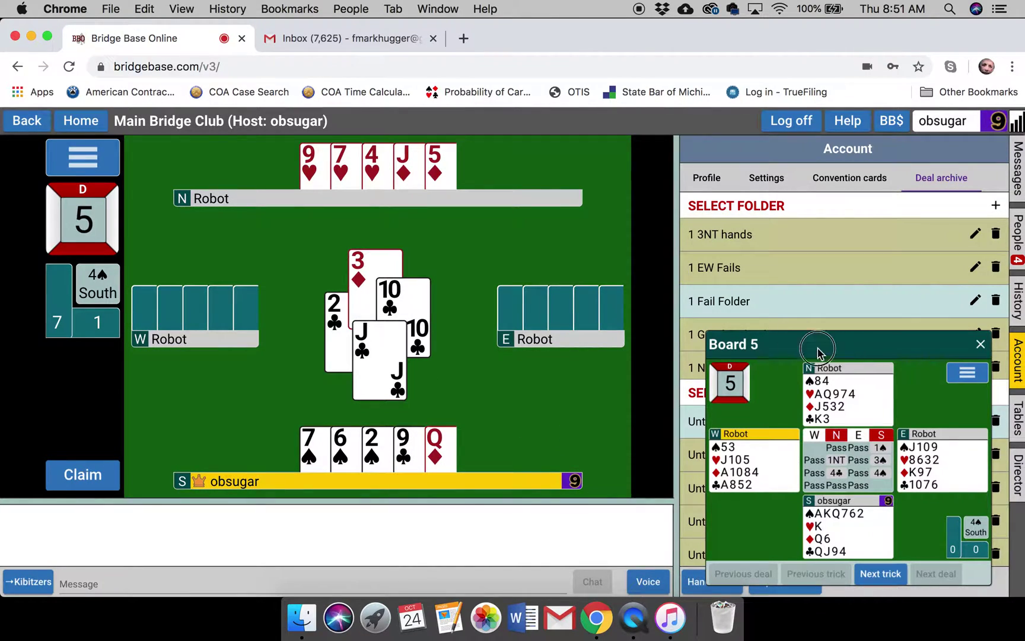
Move the archived Board 5 record over the table and review its play trick by trick from the opening lead to South's 7♠ lead
left_click_drag(845, 352, 482, 186)
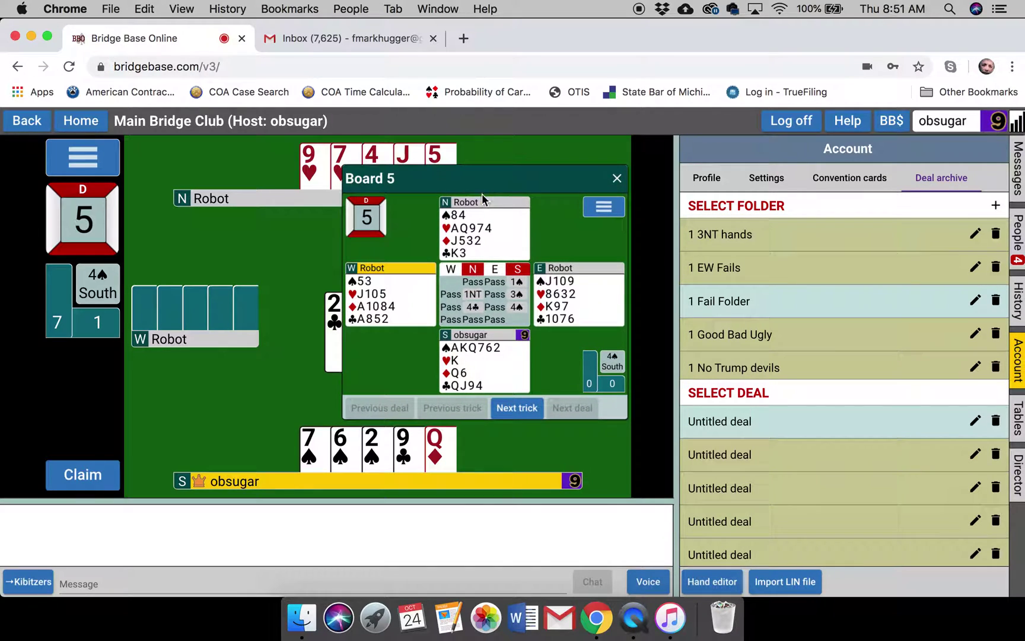
left_click(517, 407)
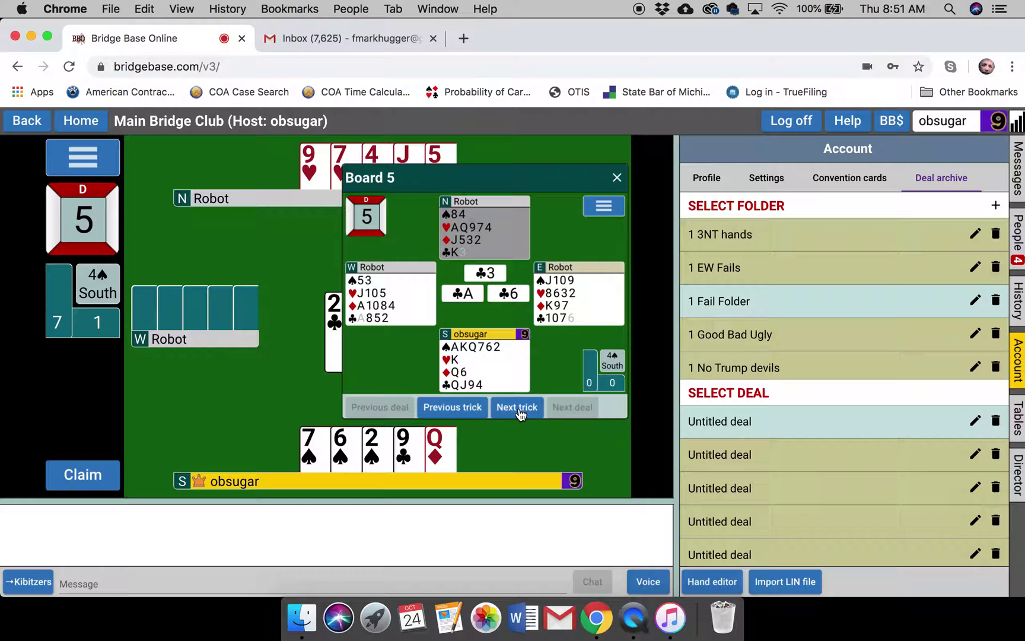
left_click(519, 410)
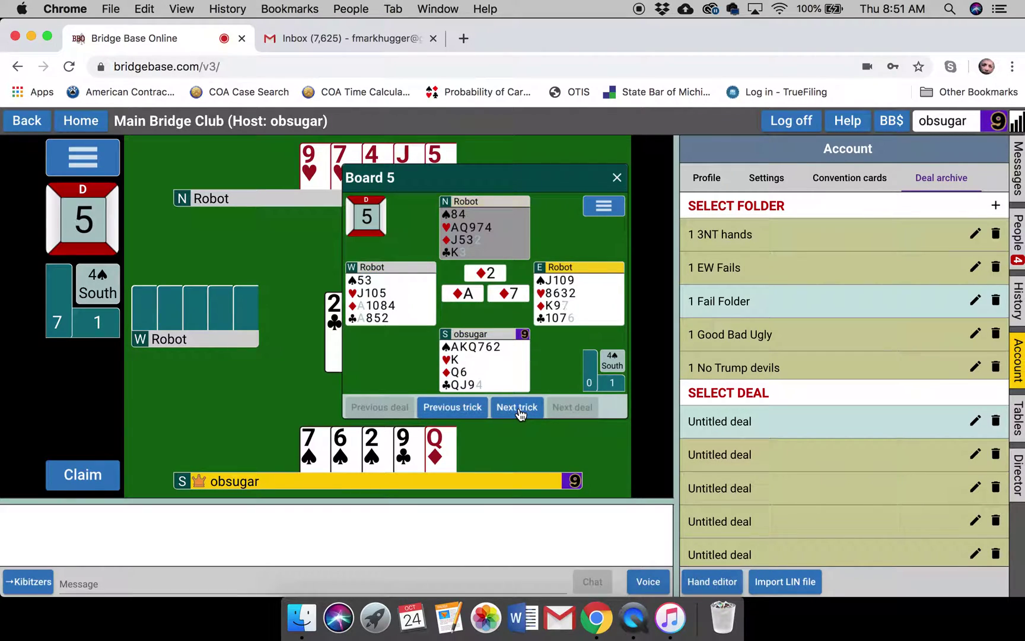
left_click(517, 409)
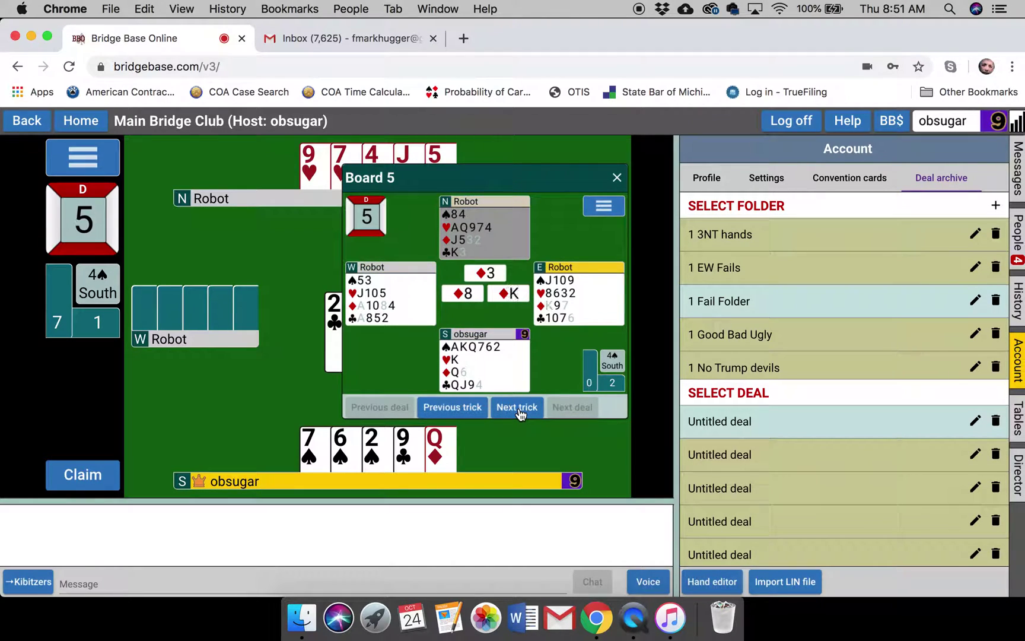
left_click(519, 409)
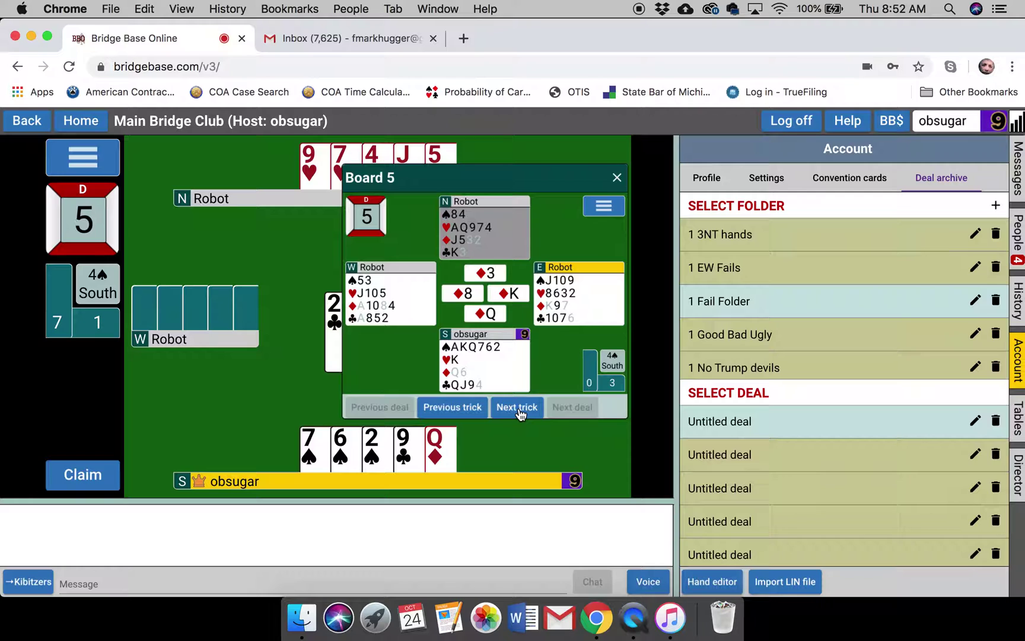
left_click(519, 412)
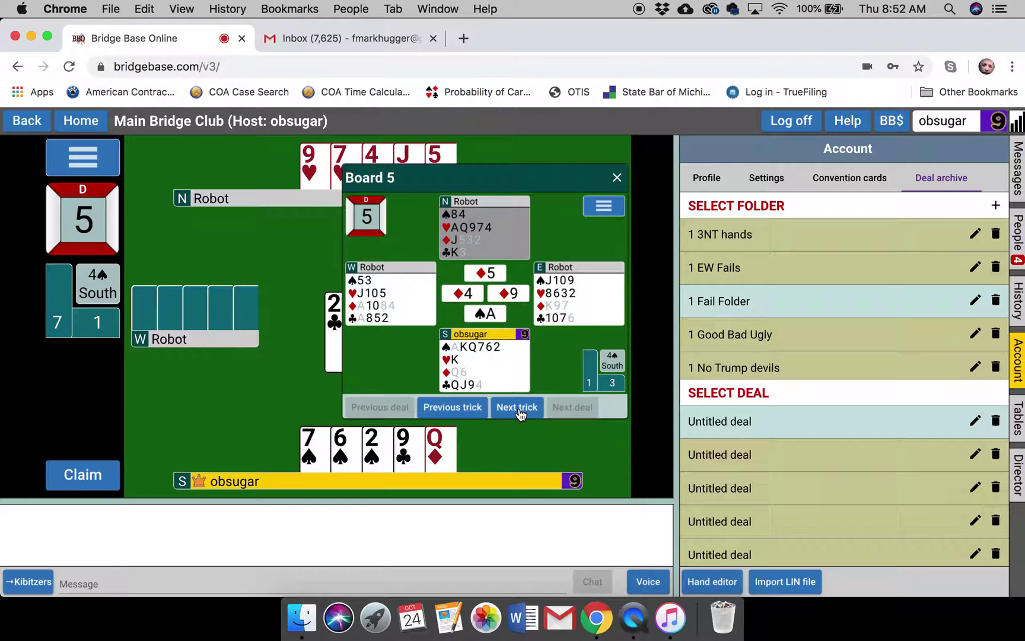
left_click(519, 409)
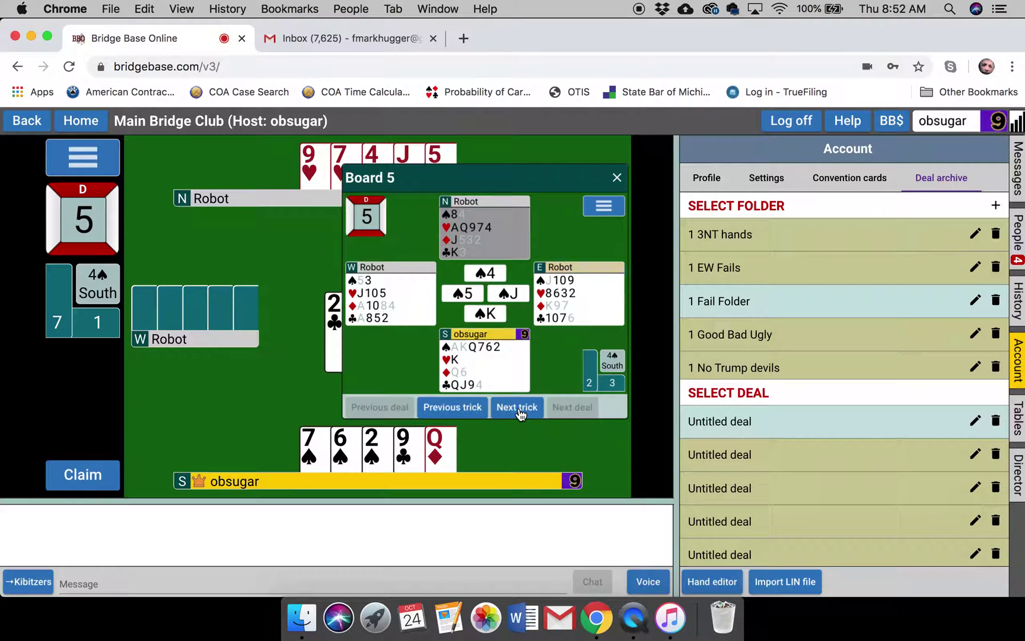
left_click(520, 409)
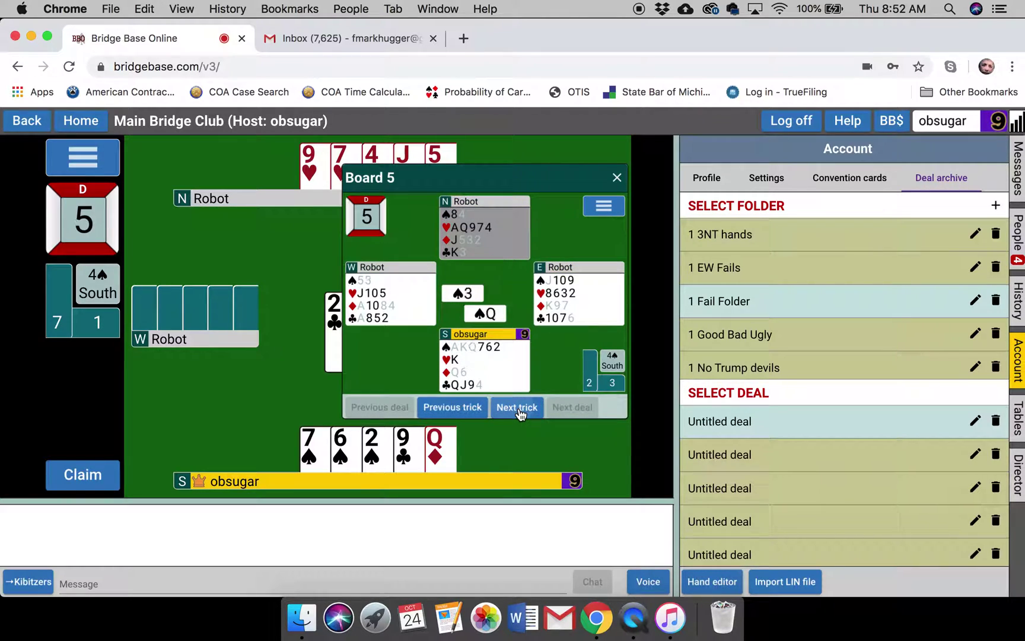
left_click(518, 408)
left_click(518, 410)
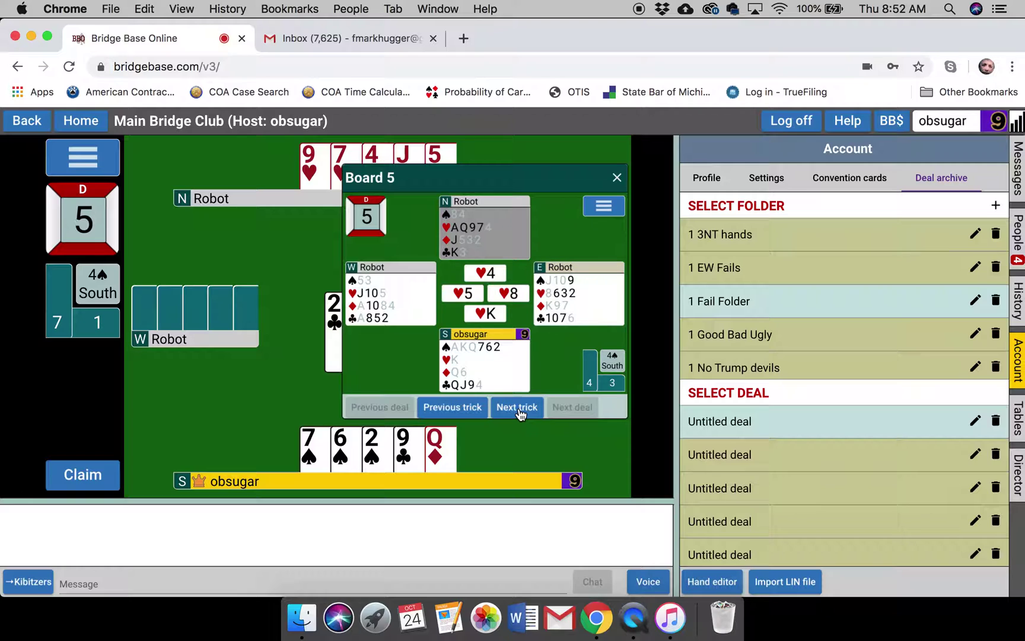
left_click(518, 409)
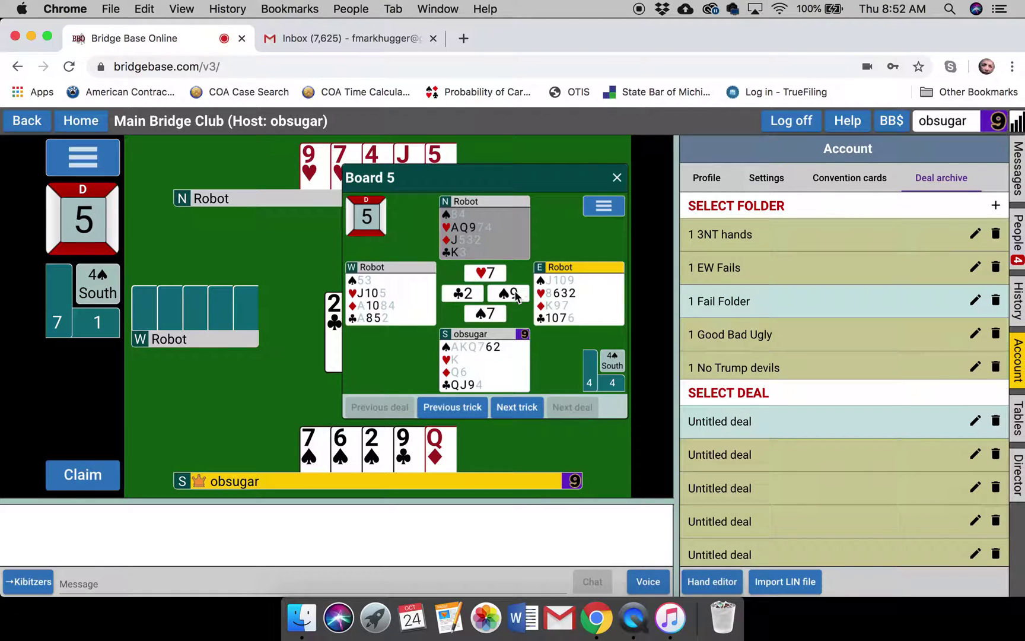
Step back through the archived Board 5 play to re-examine South's ♠K and ♠Q leads, and close the record
left_click(460, 414)
left_click(461, 414)
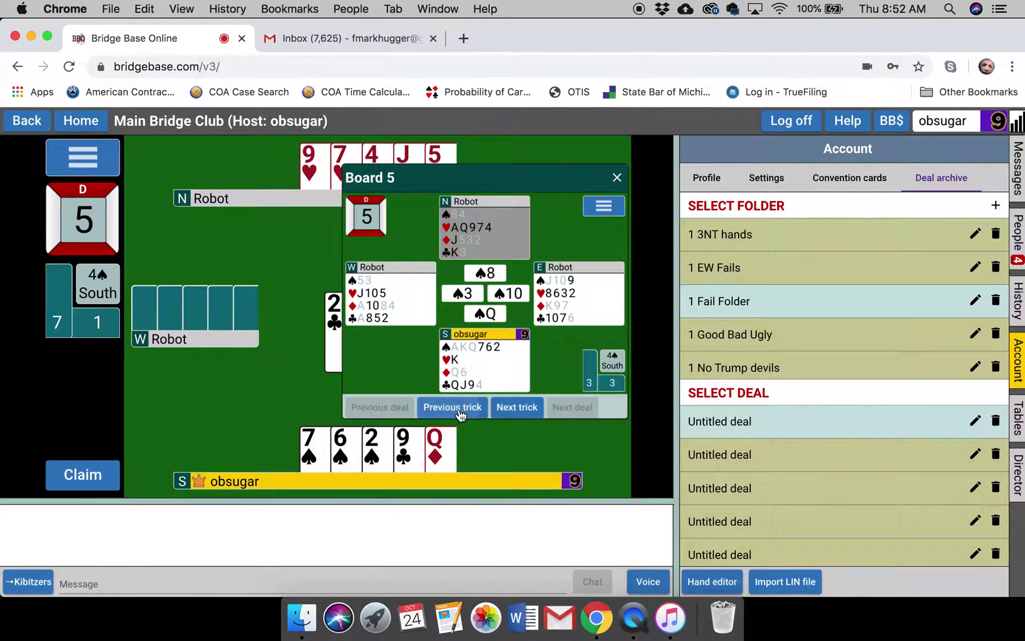
left_click(460, 414)
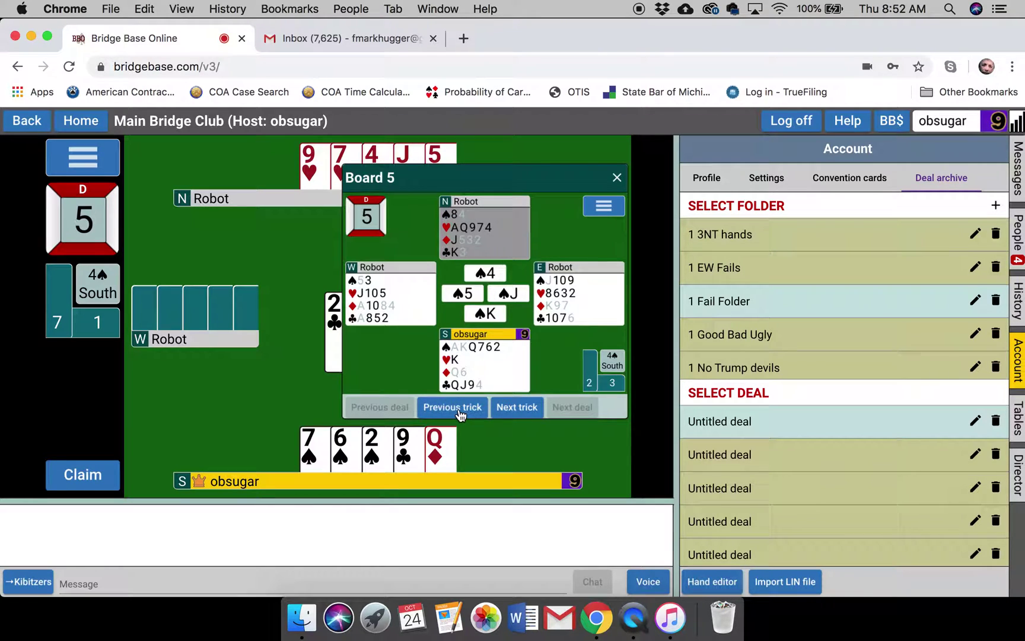
left_click(460, 414)
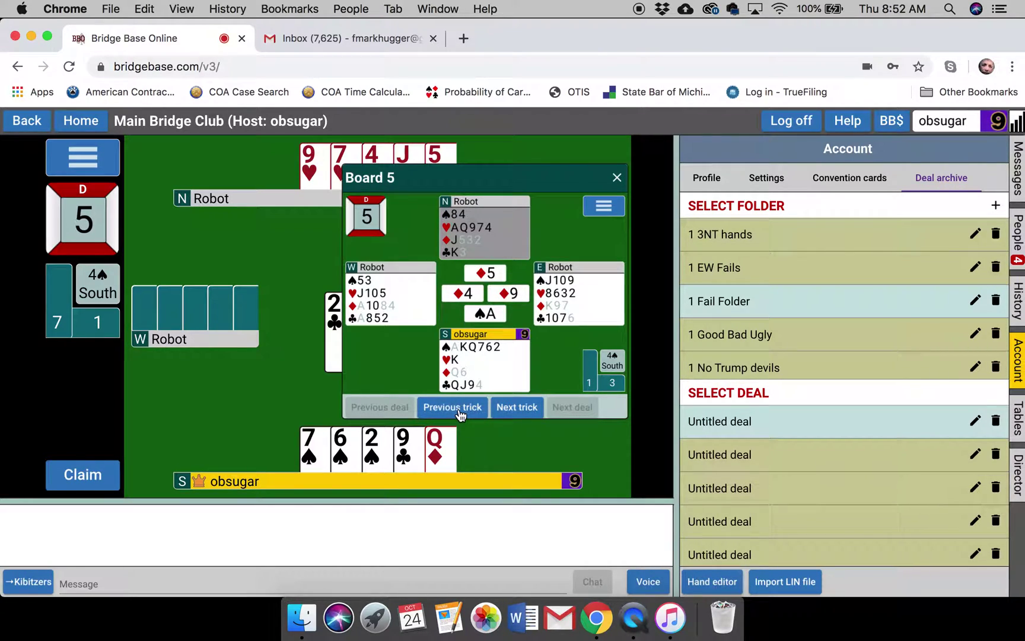
left_click(505, 414)
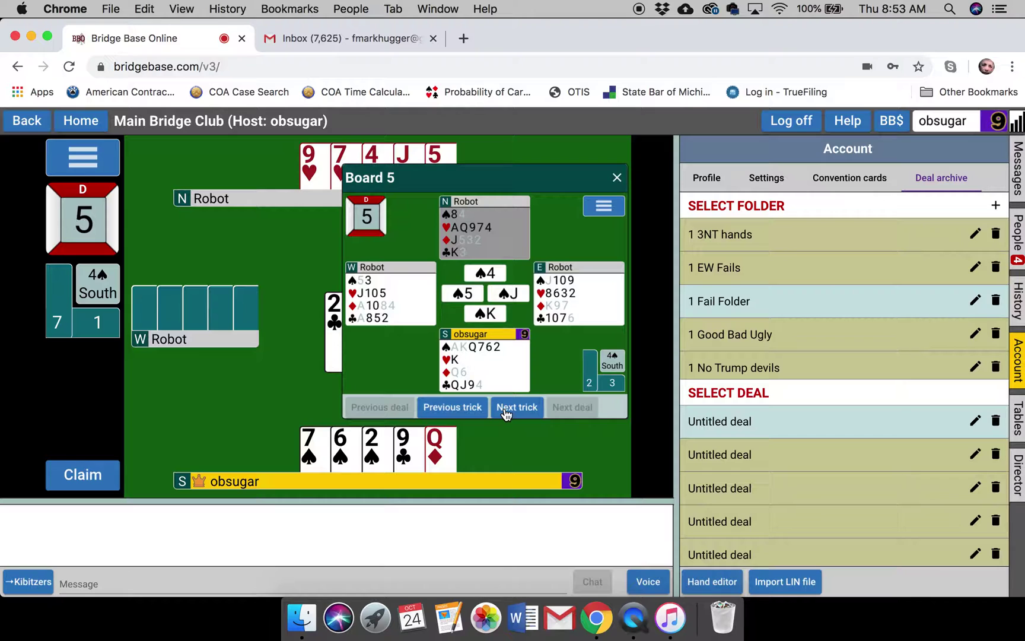
left_click(505, 413)
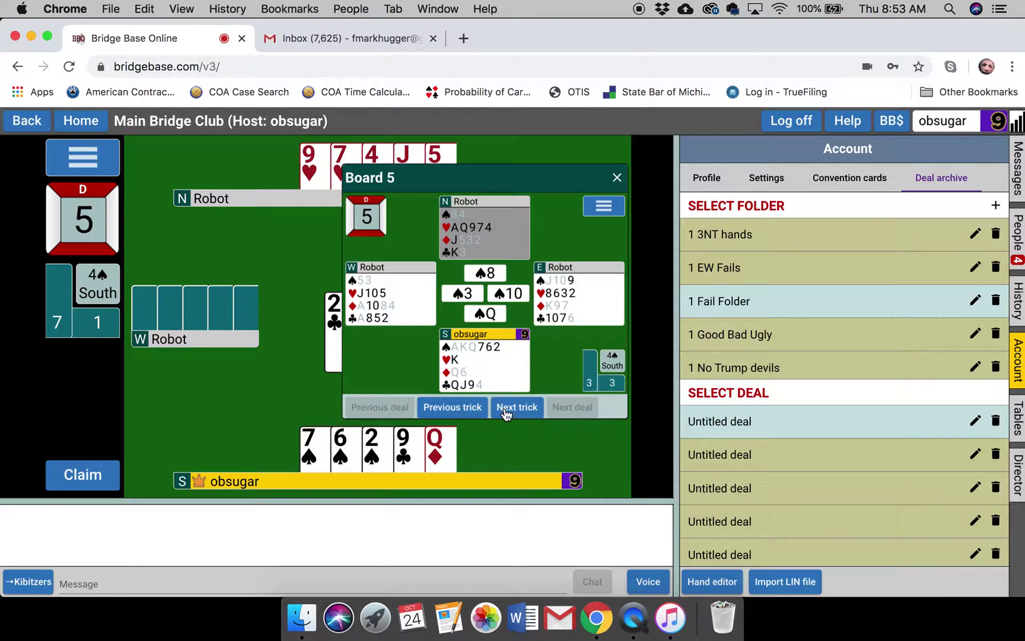
left_click(463, 408)
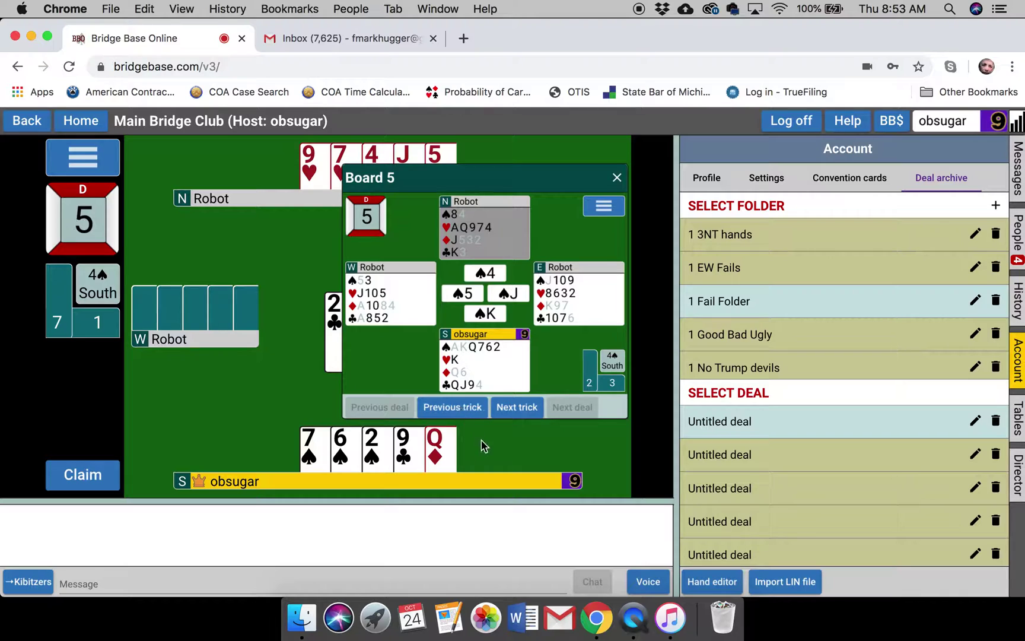
left_click(466, 409)
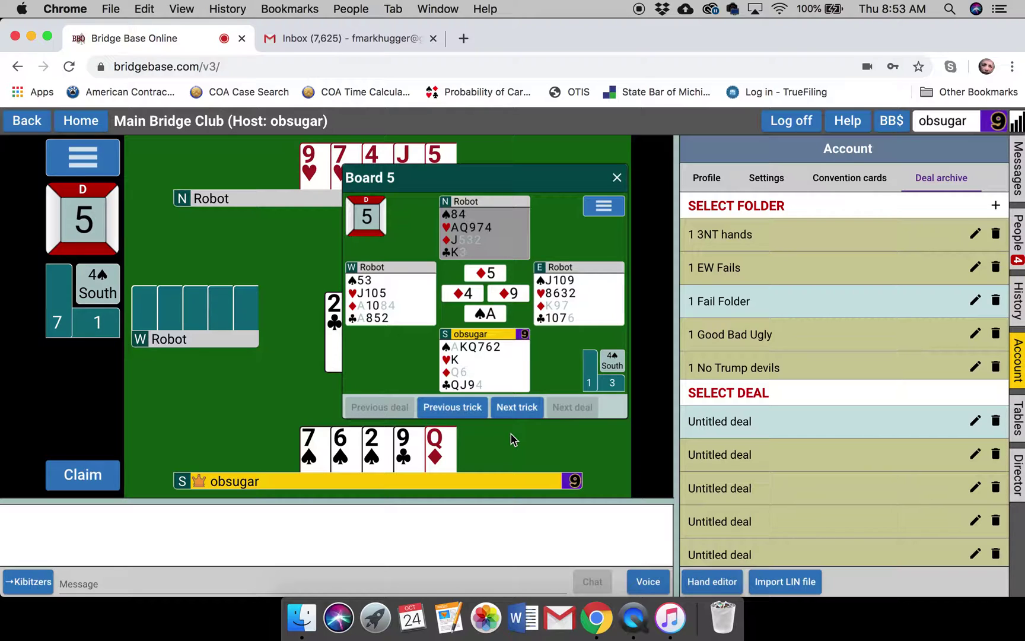
left_click(521, 408)
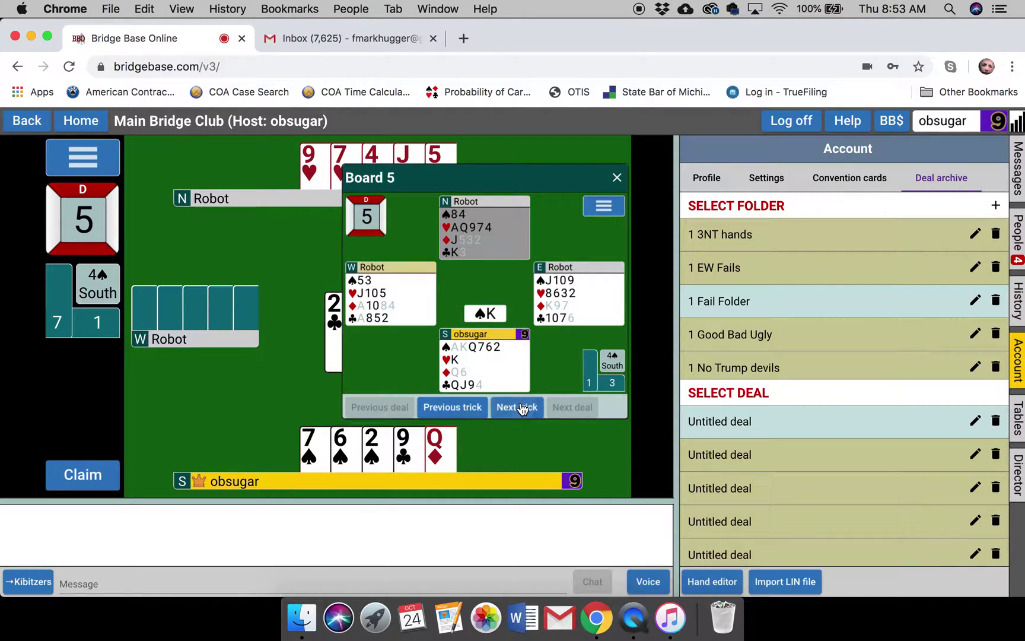
left_click(521, 408)
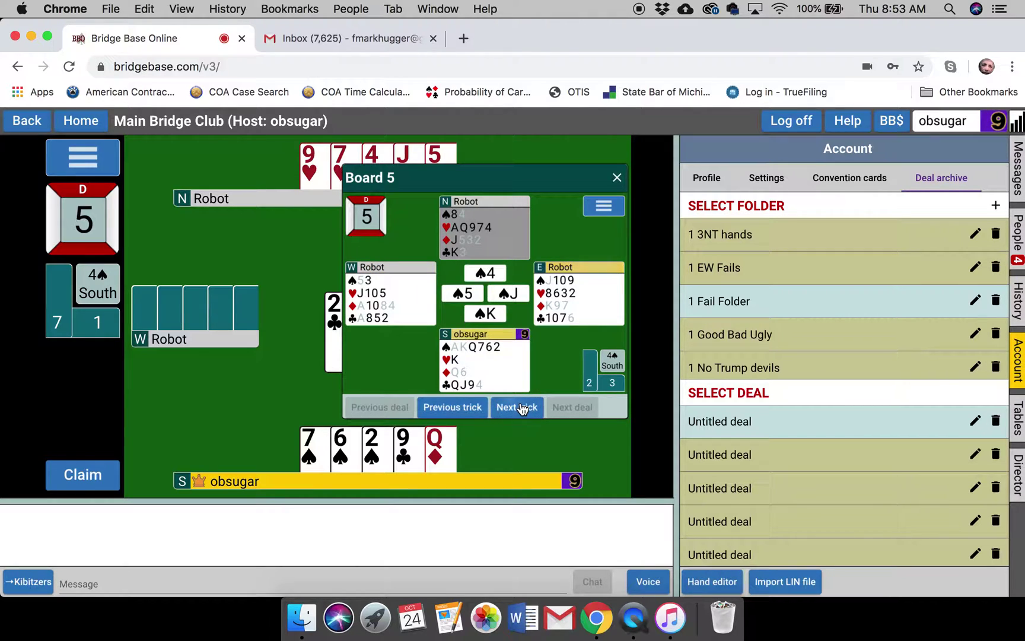
left_click(521, 408)
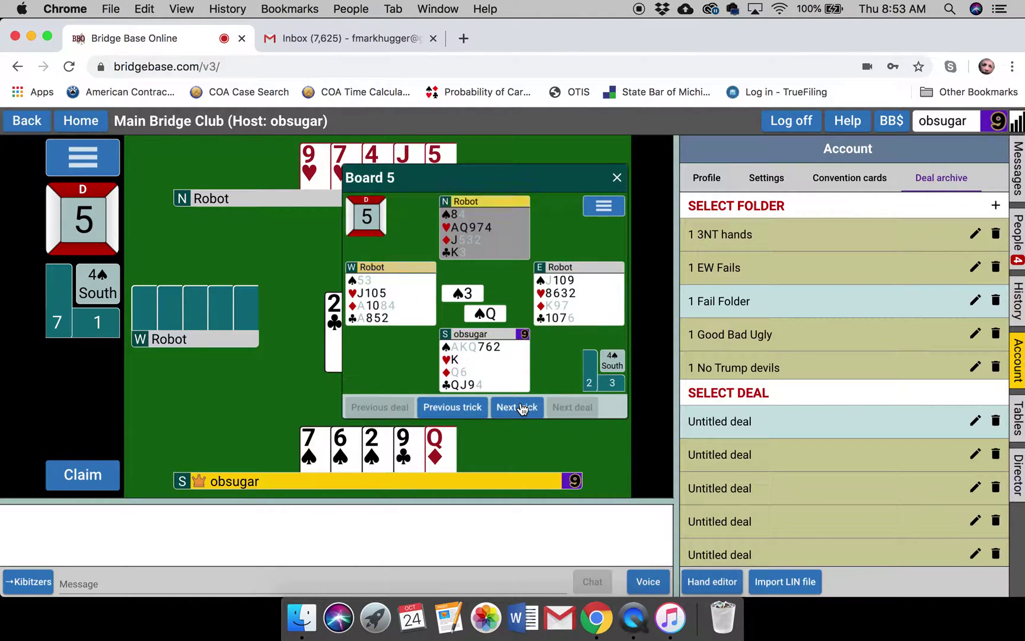
left_click(521, 408)
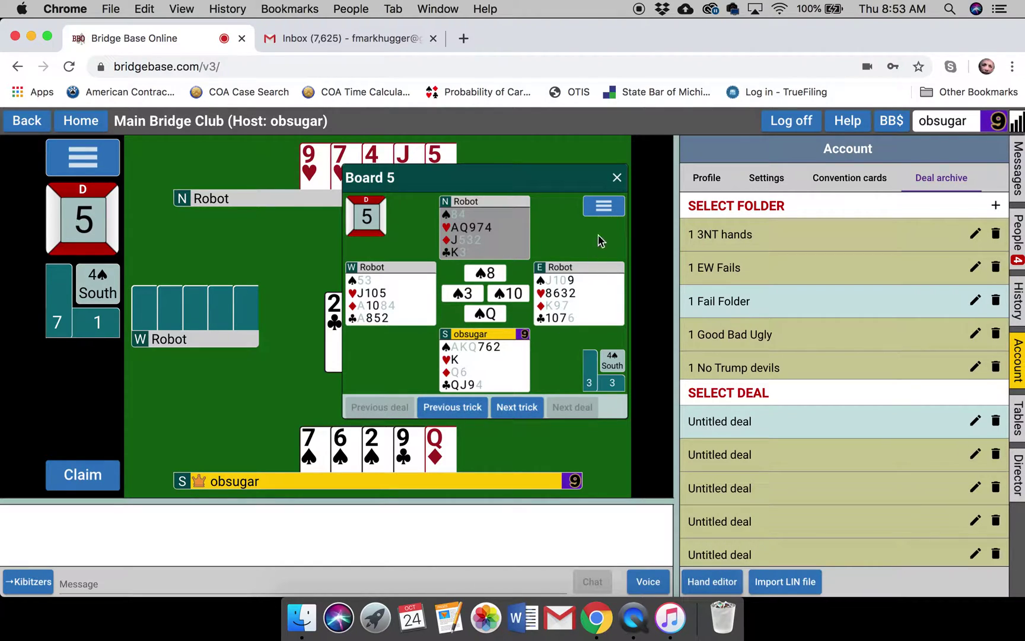
left_click(617, 178)
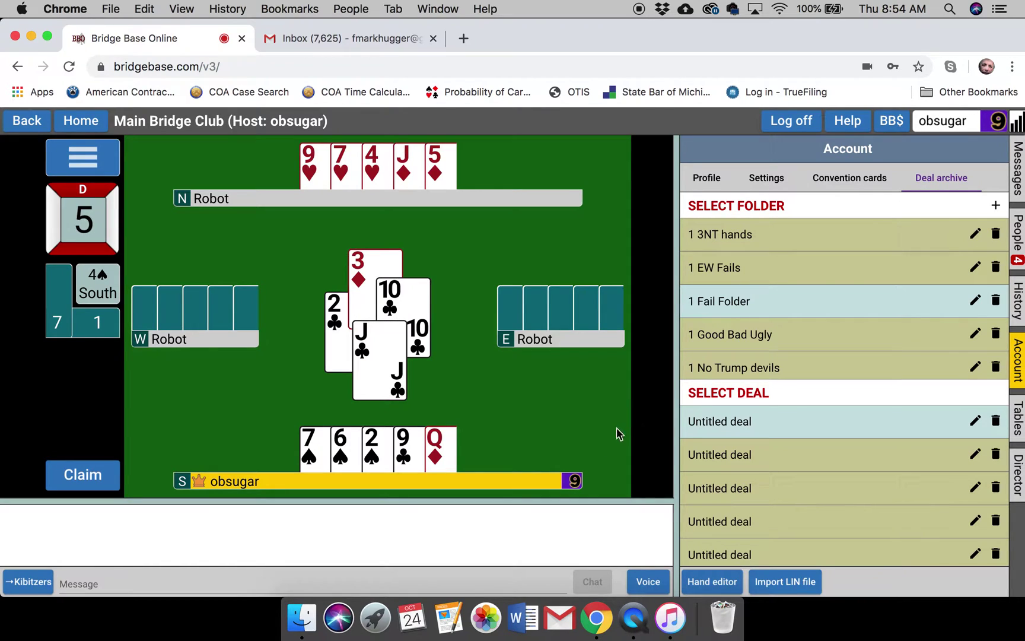
Delete the first untitled deal from 1 Fail Folder, and view and close the deal that takes its place
left_click(996, 422)
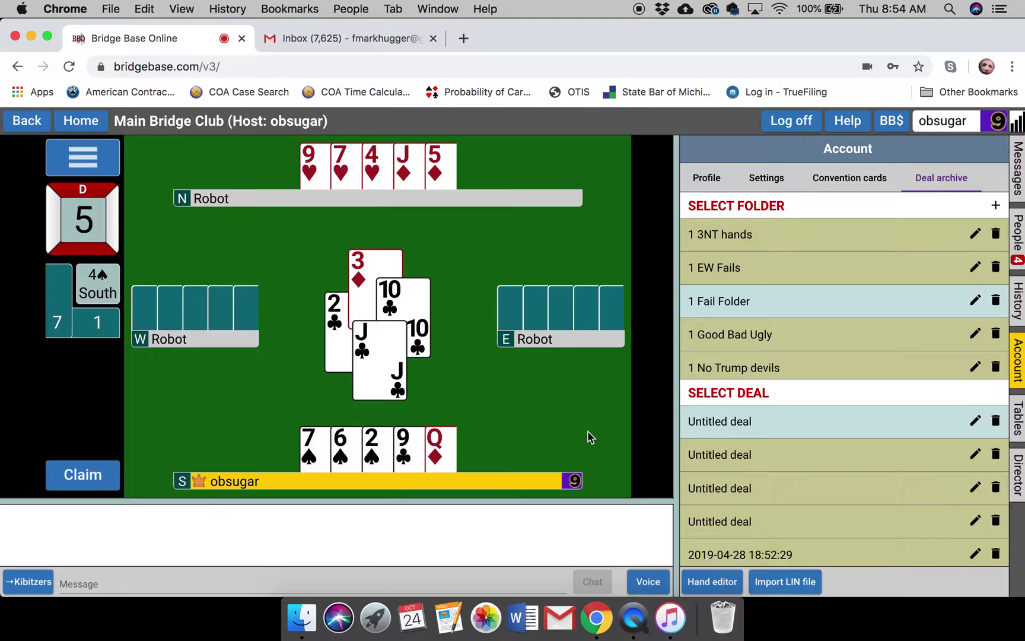
left_click(799, 423)
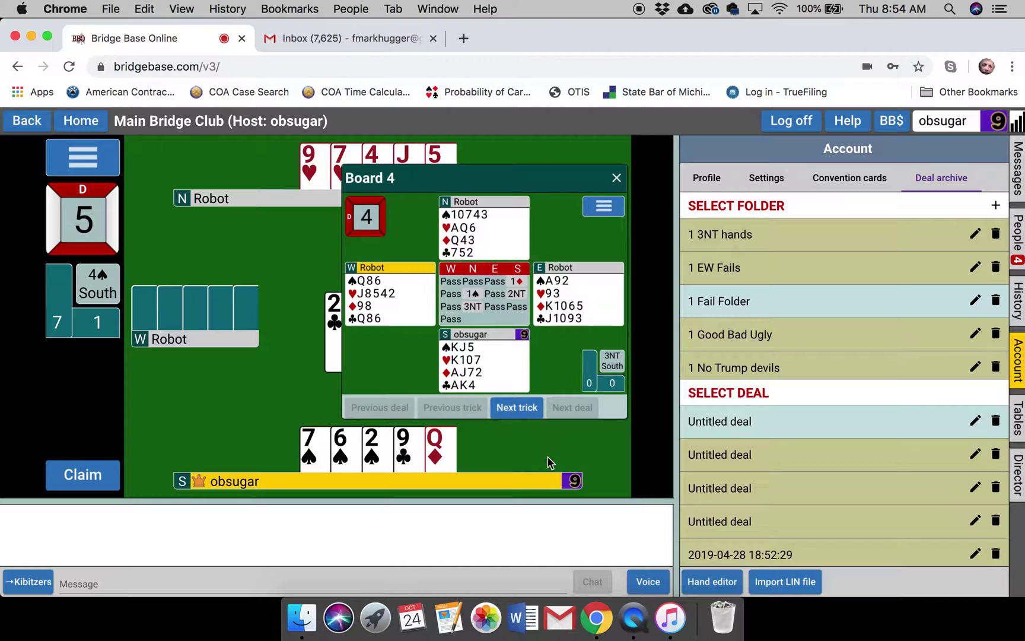
left_click(617, 181)
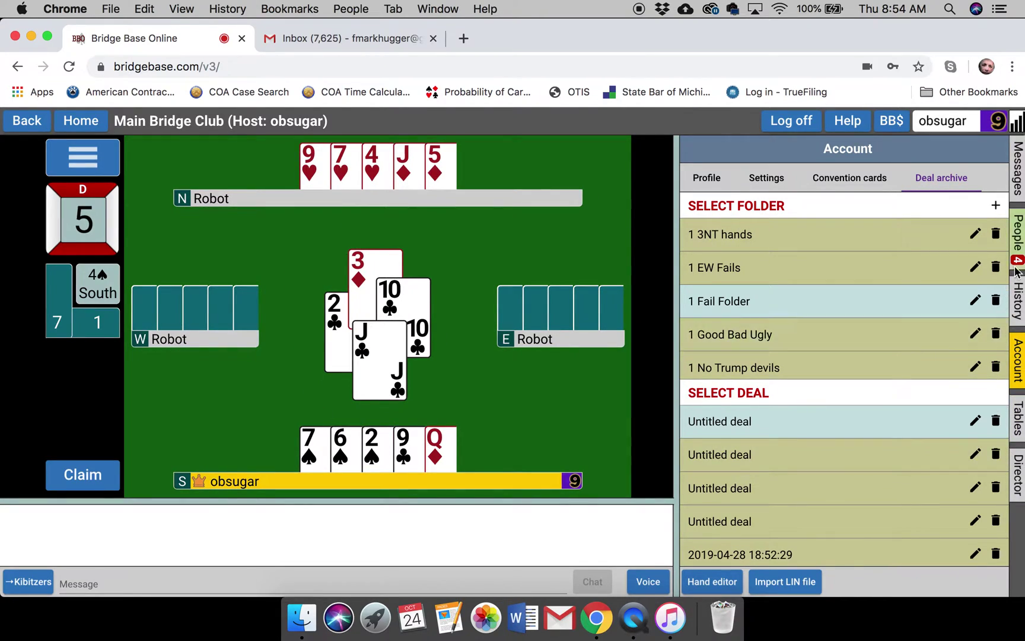
Show the results history for this table and claim 4 more tricks on the current deal
left_click(1017, 296)
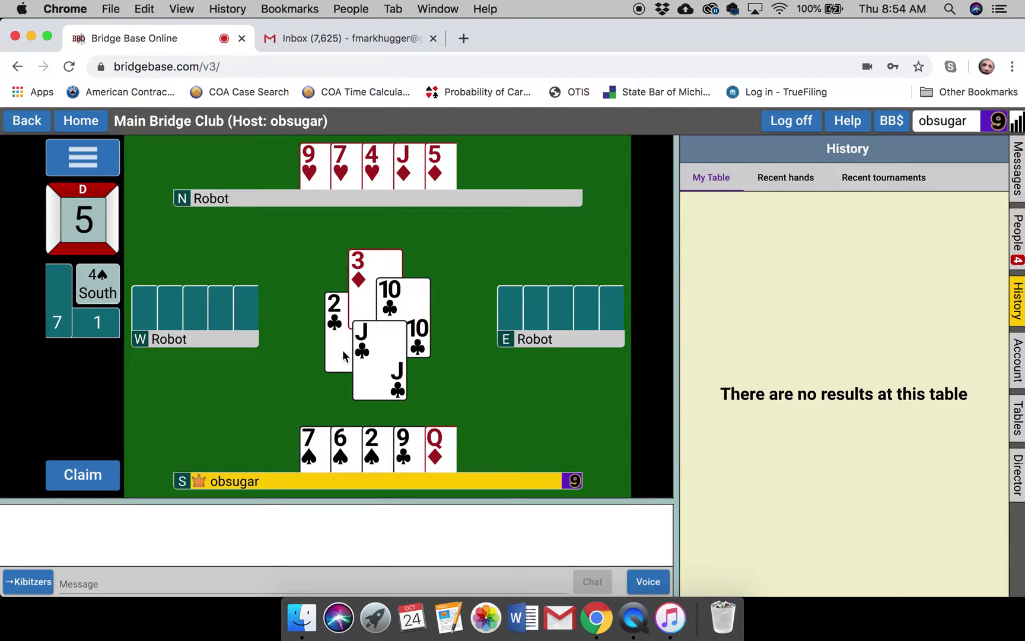
left_click(98, 484)
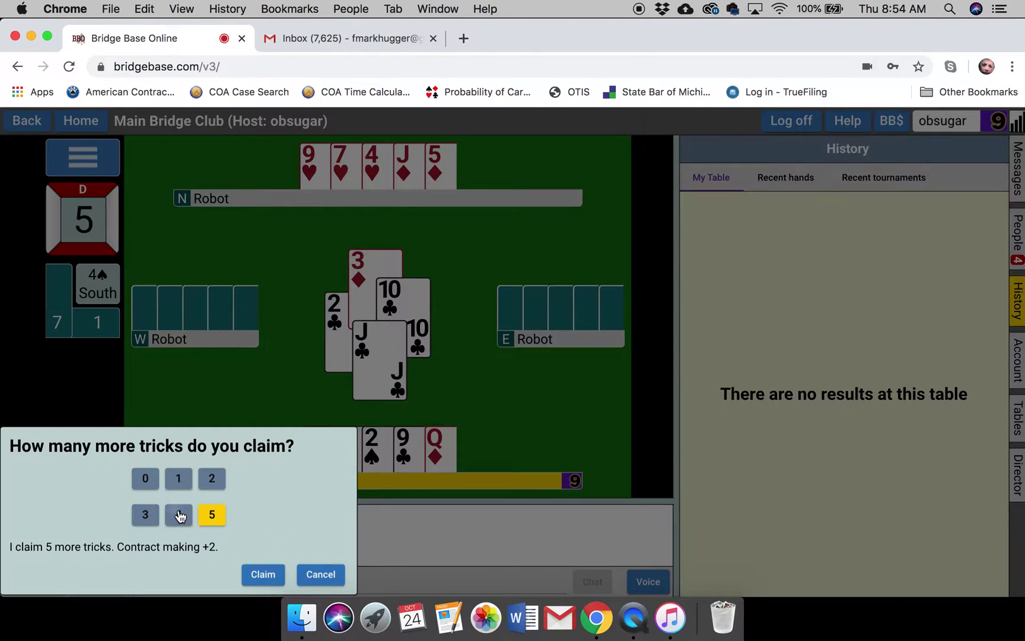
left_click(178, 514)
left_click(269, 575)
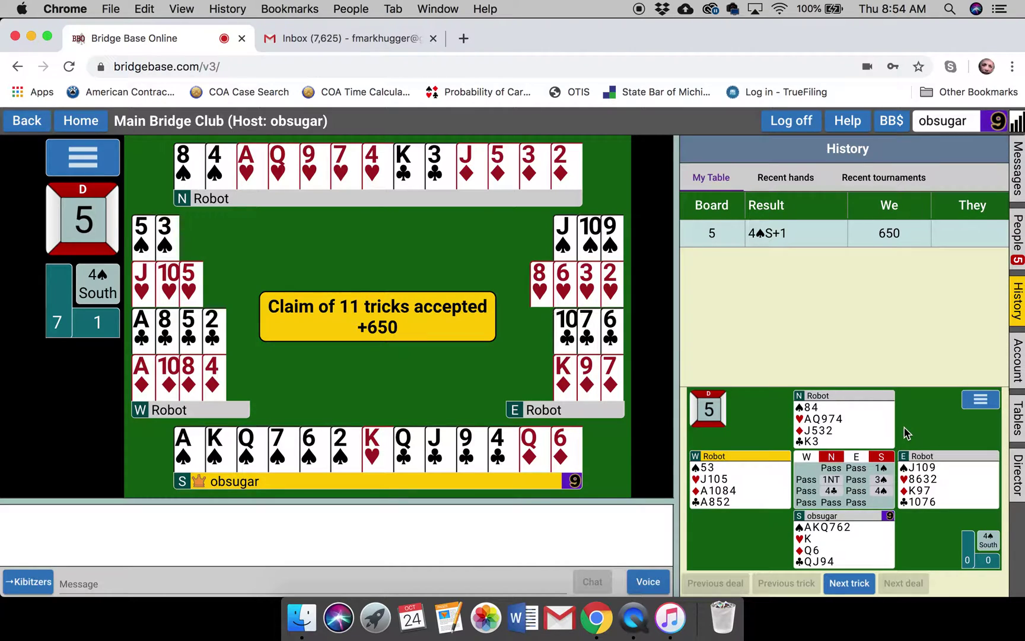
Show double-dummy analysis for the Board 5 record and save the deal as Untitled deal in the 1 Technique Discard Losers folder
left_click(978, 403)
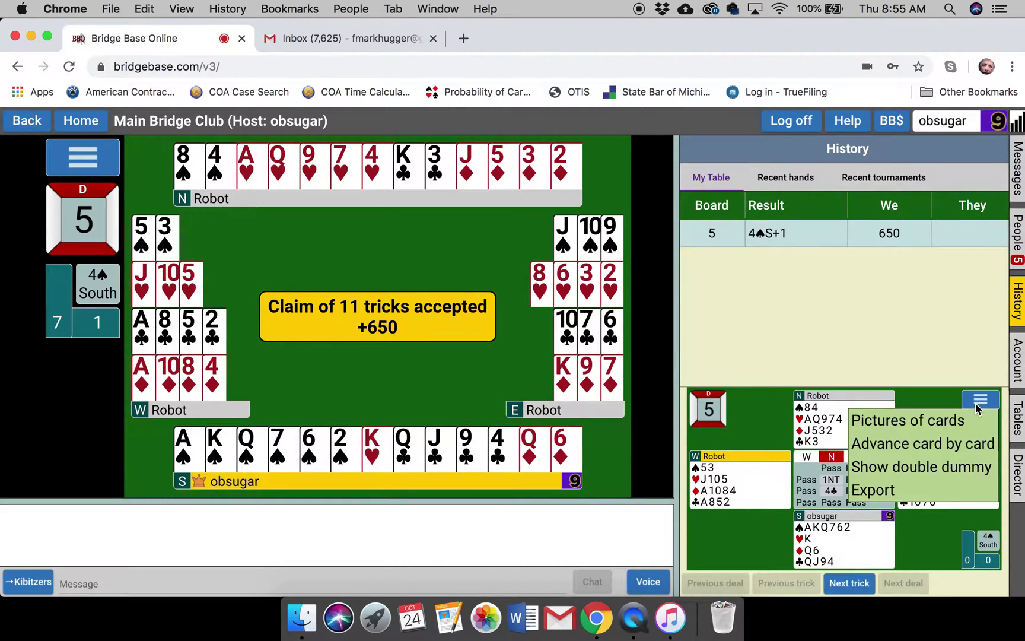
left_click(906, 473)
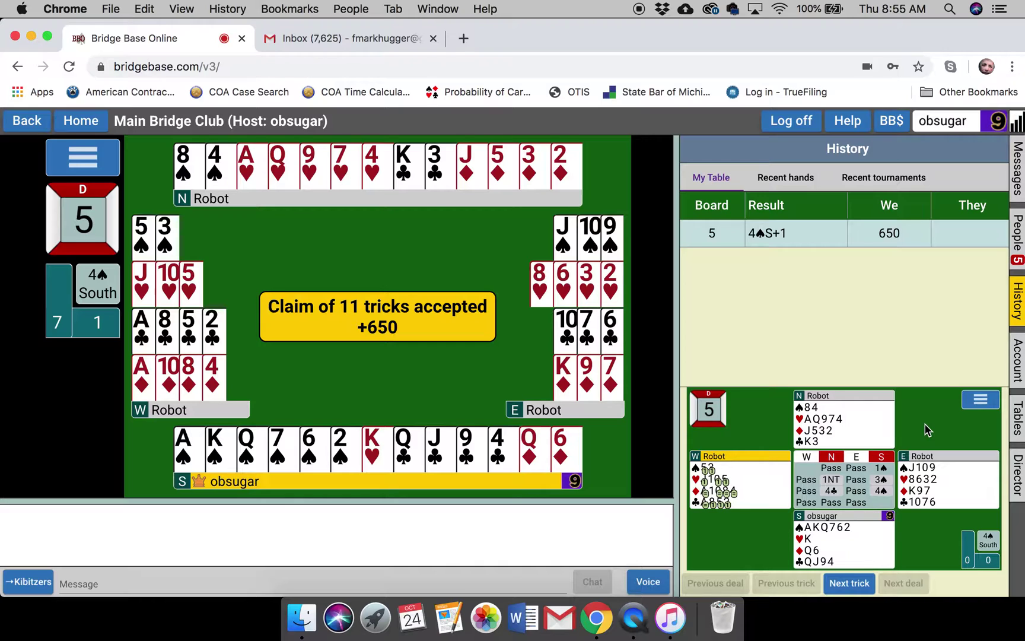
left_click(980, 401)
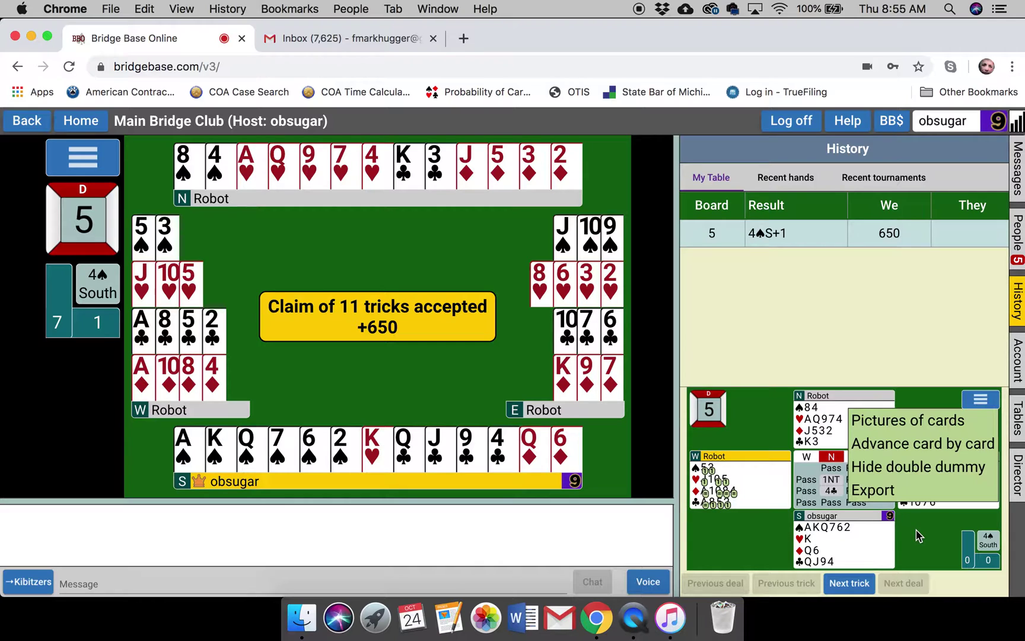
left_click(890, 496)
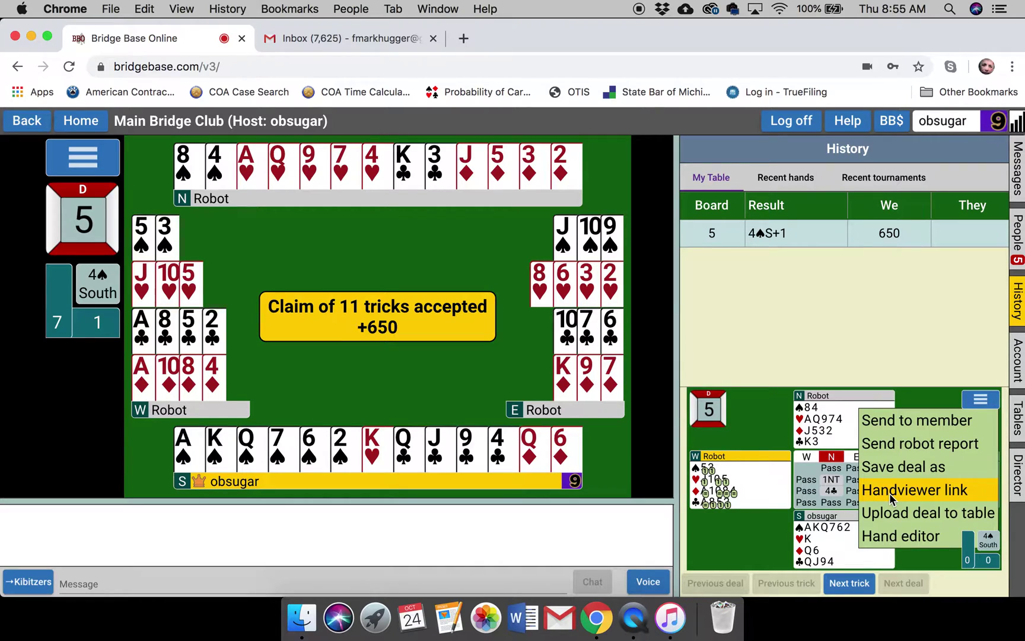
left_click(901, 468)
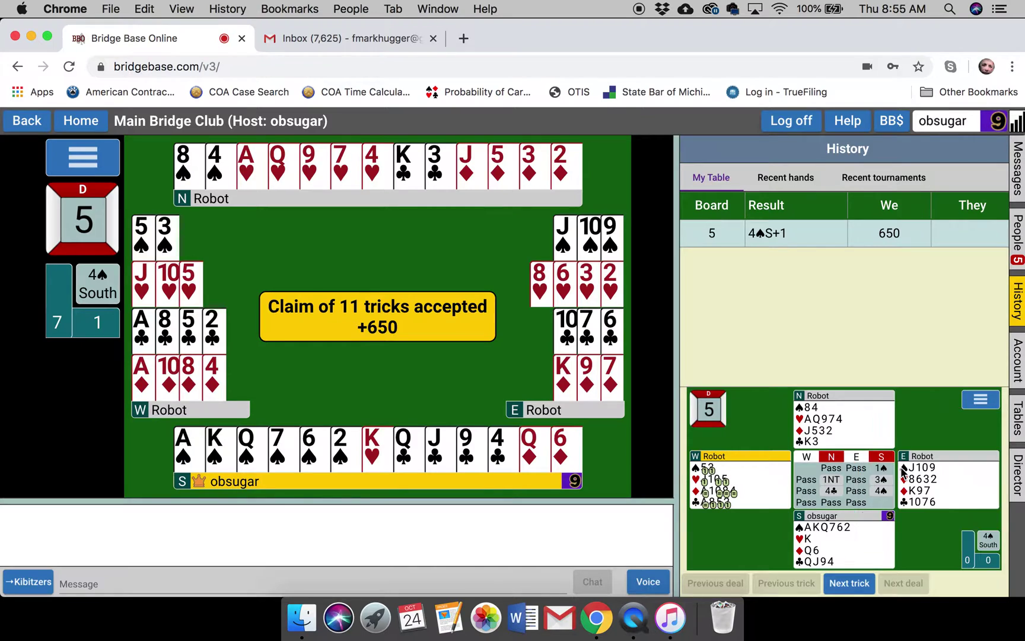
scroll(373, 445, "down", 4)
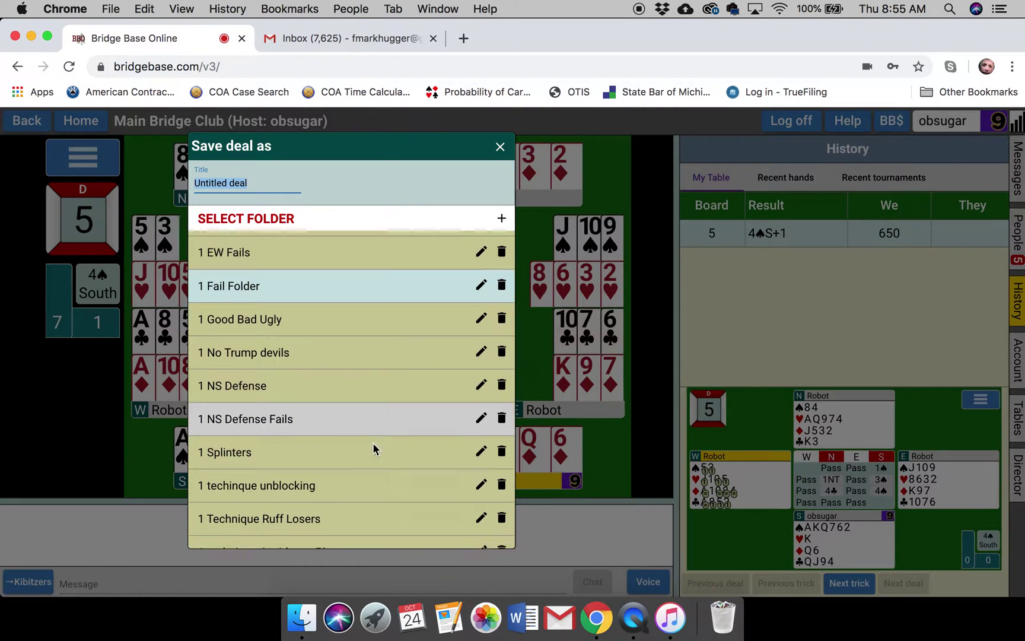
scroll(374, 444, "down", 4)
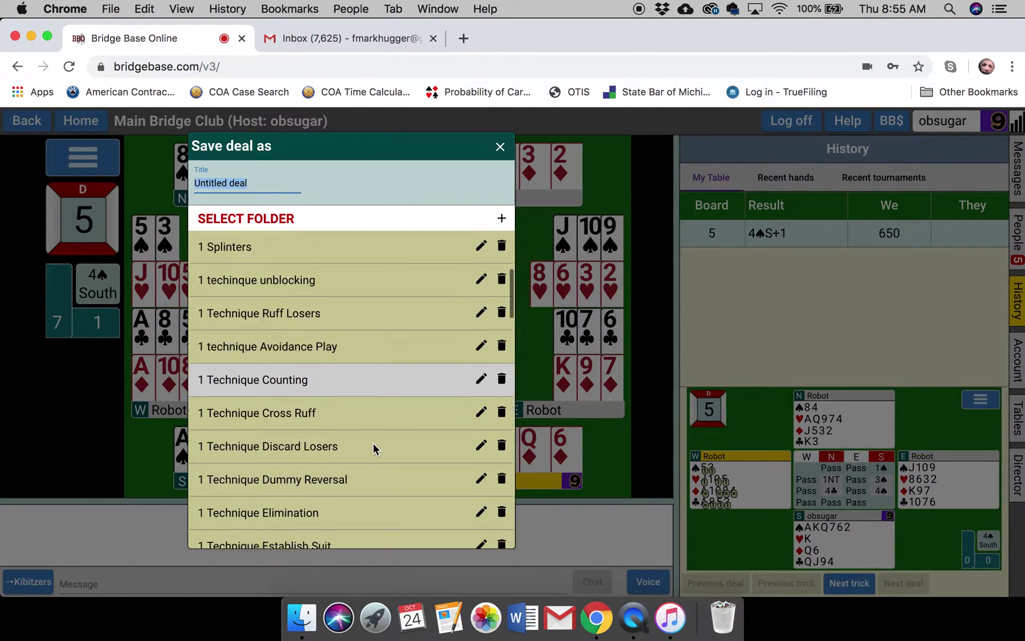
scroll(373, 443, "down", 4)
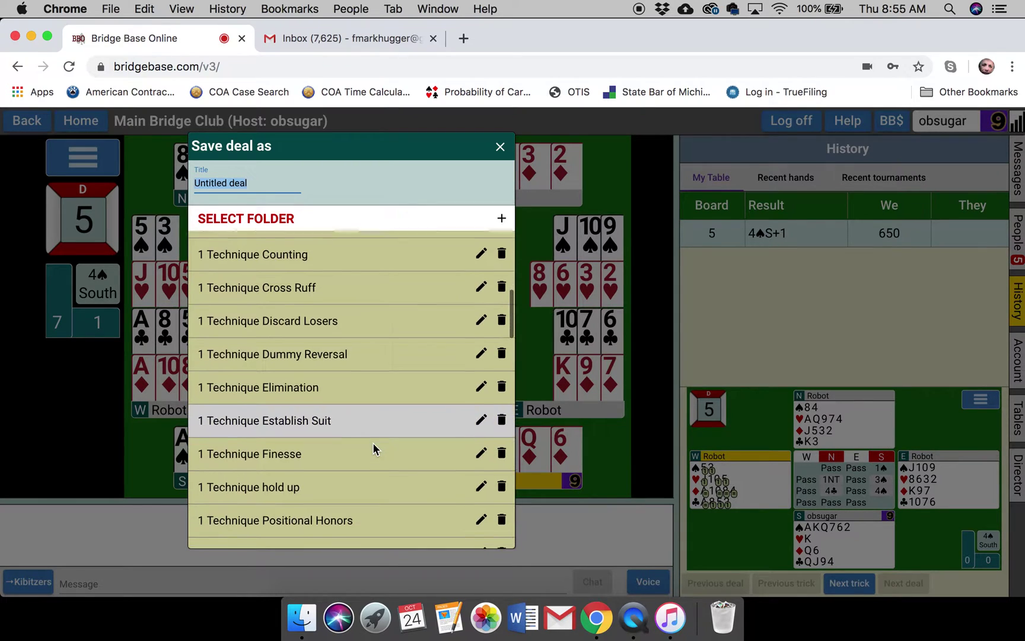
scroll(372, 443, "down", 1)
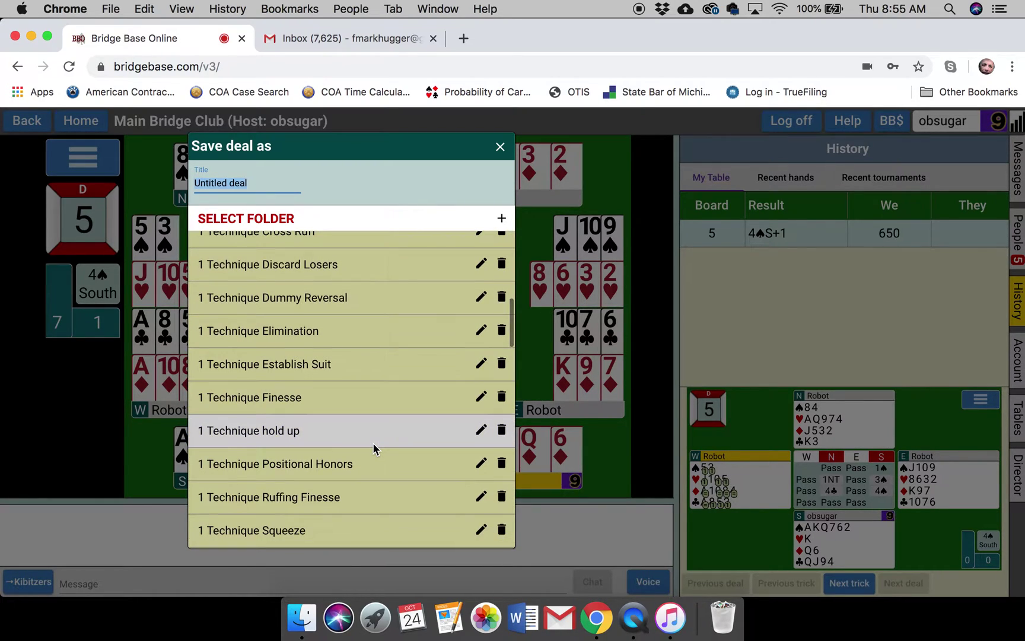
scroll(372, 442, "up", 1)
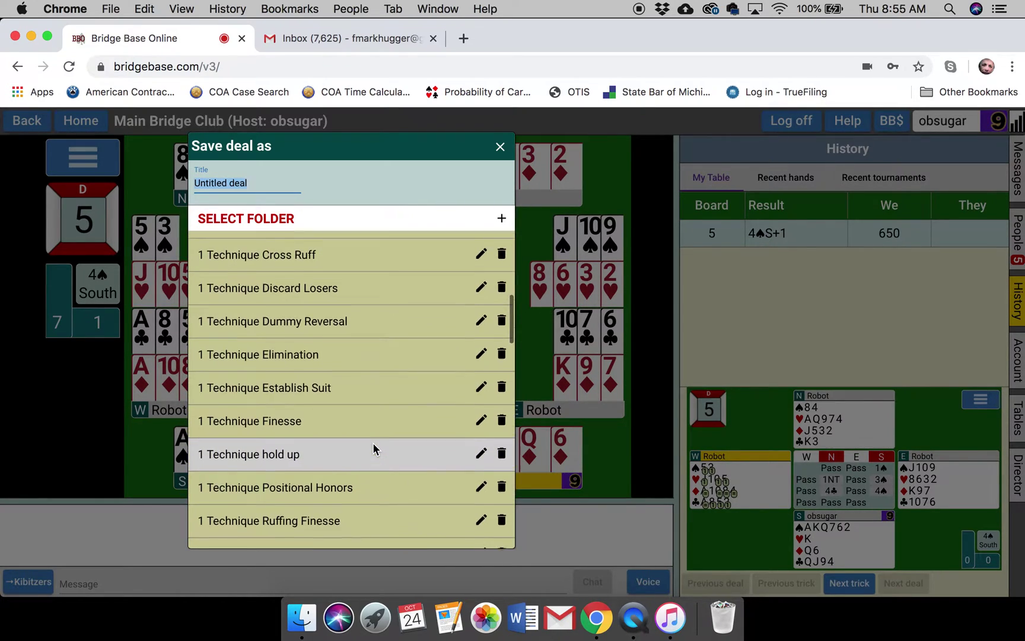
left_click(311, 299)
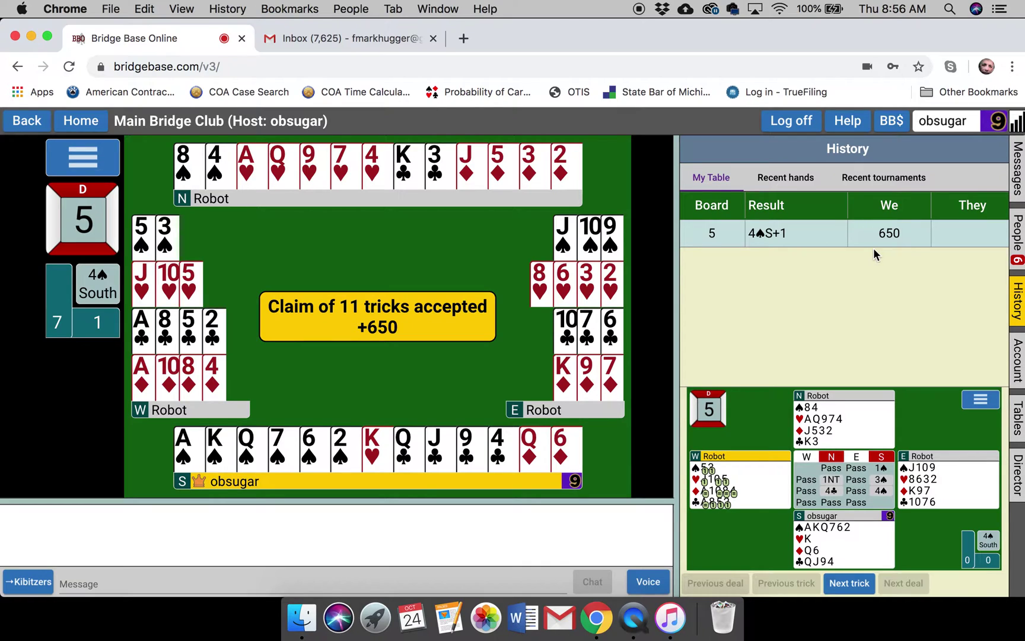
Open the deal archive and select the Anderson Lebensohl folder to list its deals
left_click(1019, 349)
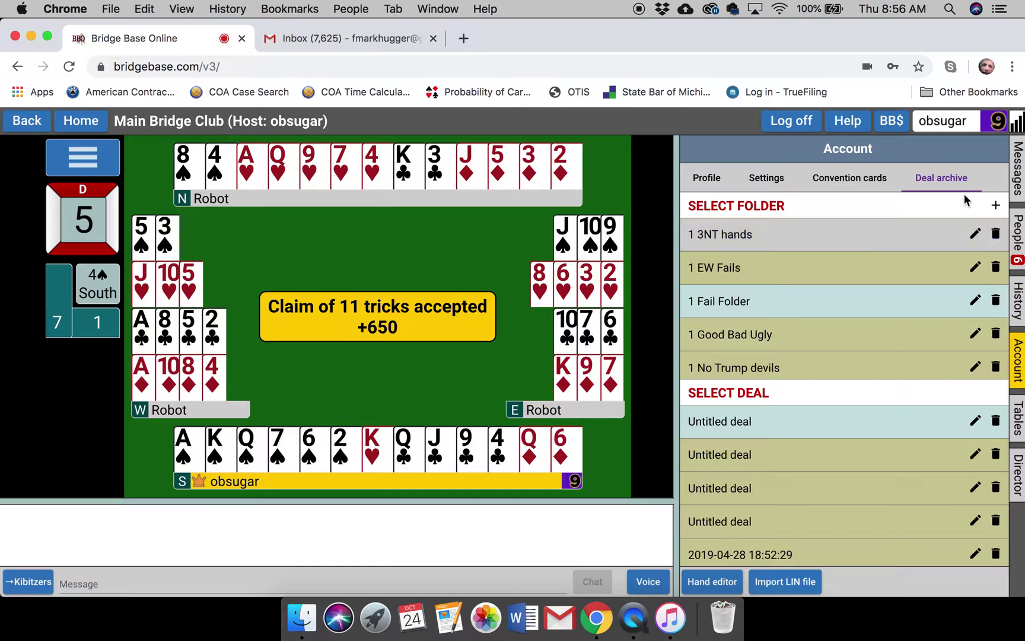
left_click(947, 183)
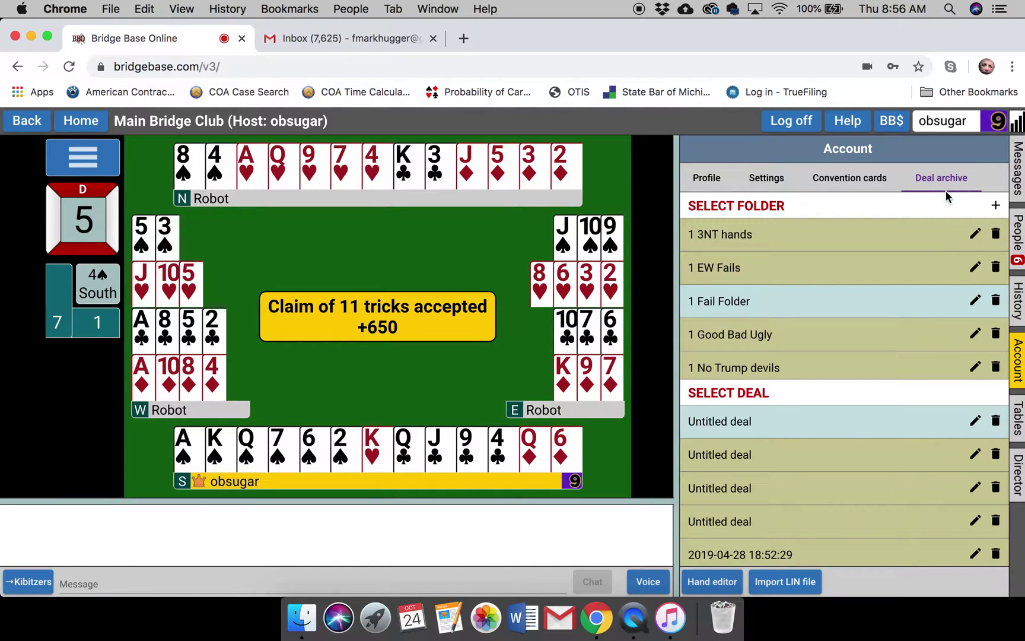
scroll(908, 320, "down", 3)
scroll(906, 314, "down", 15)
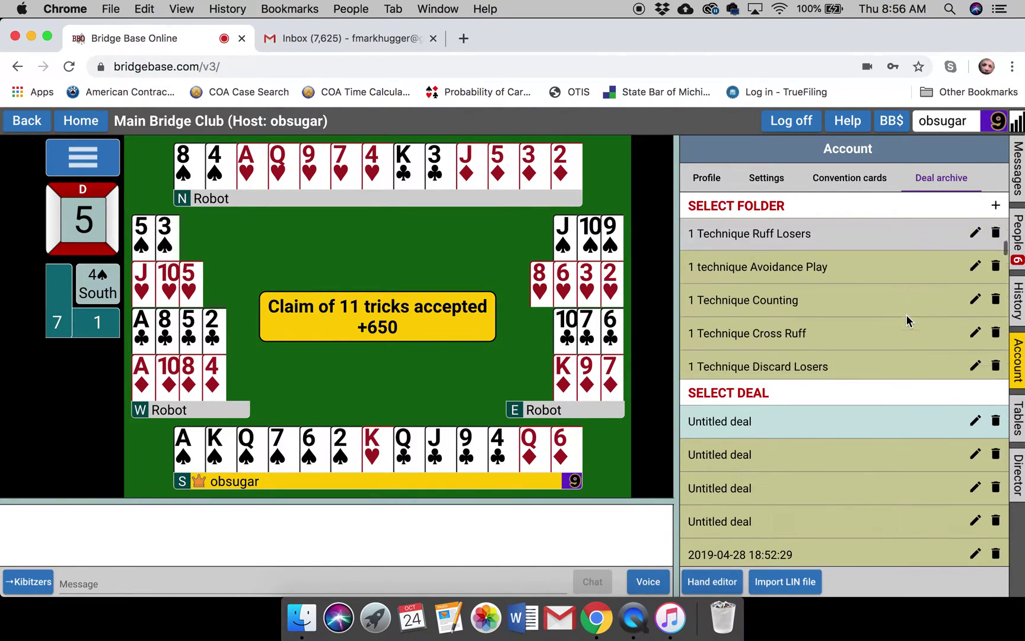
scroll(906, 312, "down", 5)
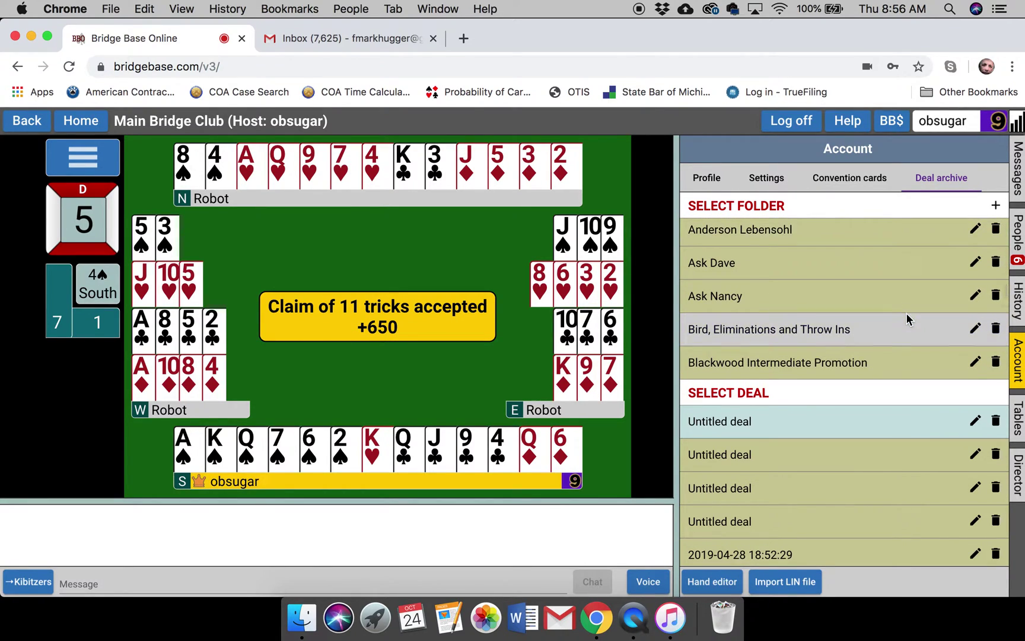
scroll(906, 313, "down", 2)
scroll(906, 319, "down", 1)
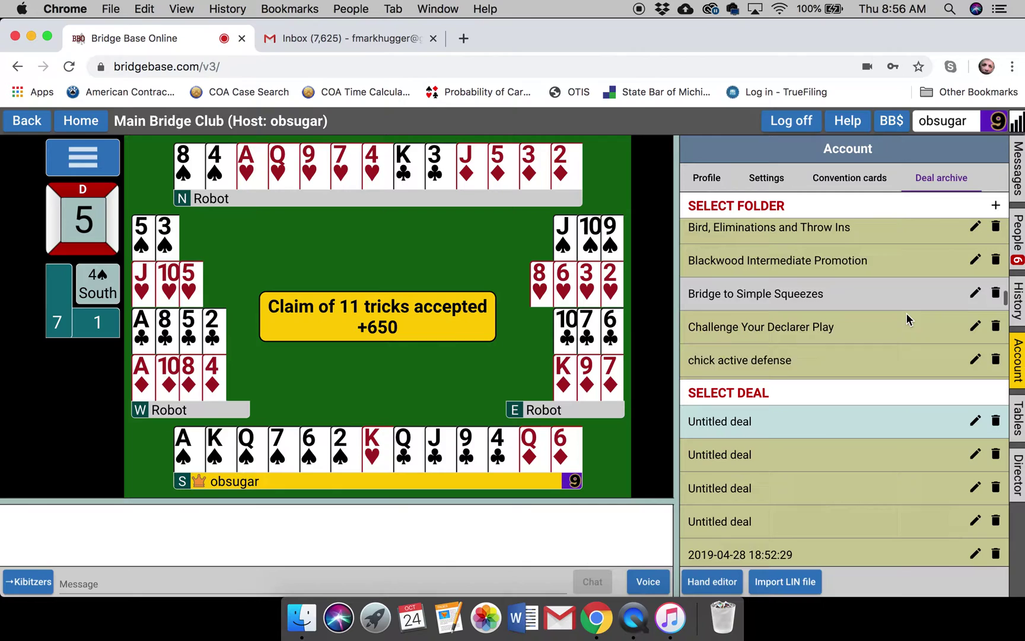
scroll(906, 320, "up", 5)
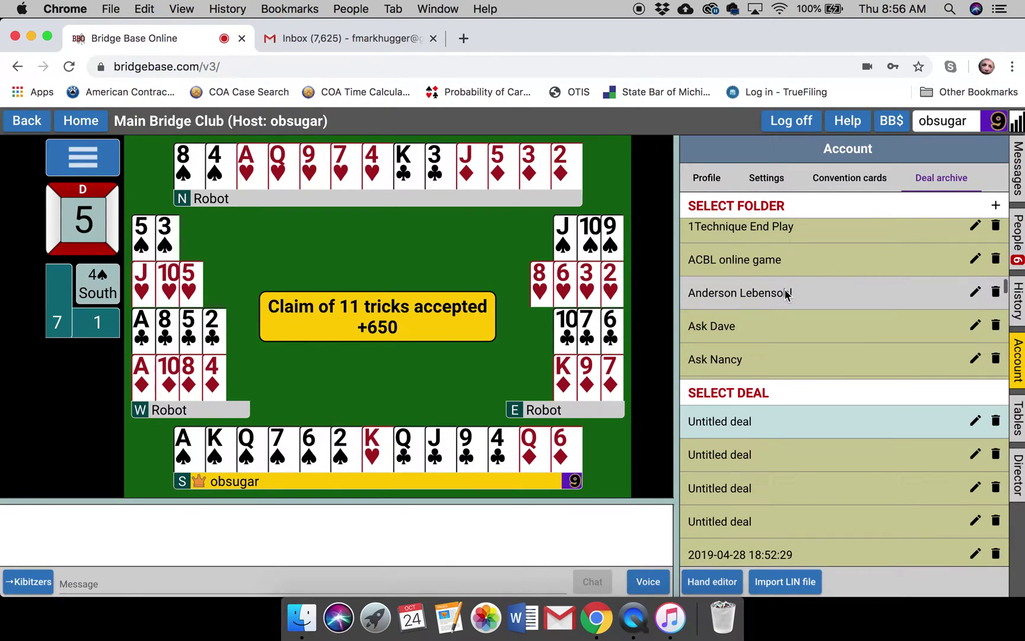
left_click(787, 295)
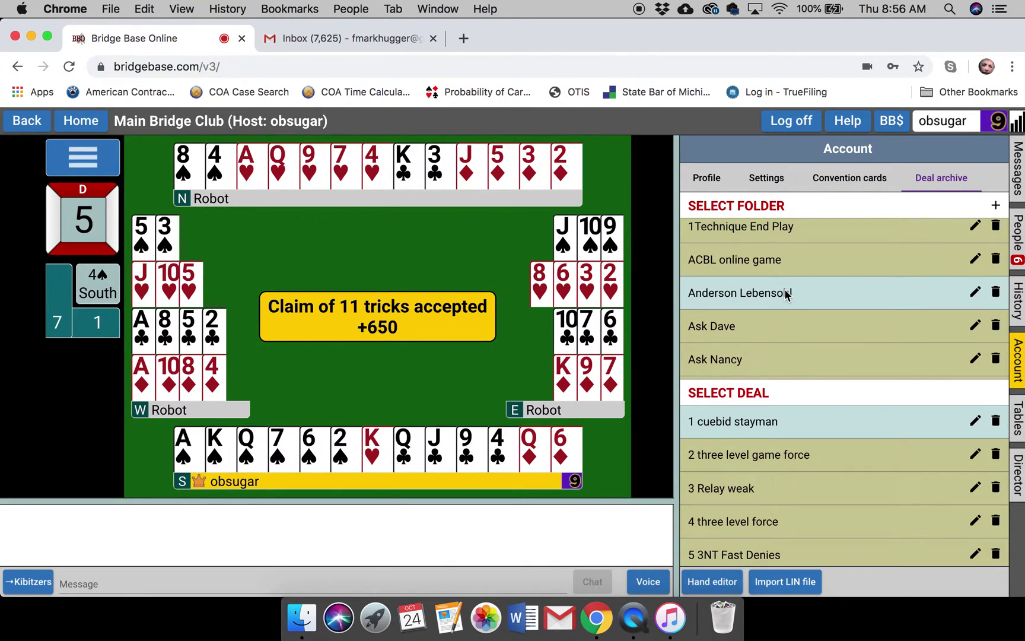
Look through the full list of deals in the Anderson Lebensohl folder and return to the first one
scroll(797, 499, "down", 4)
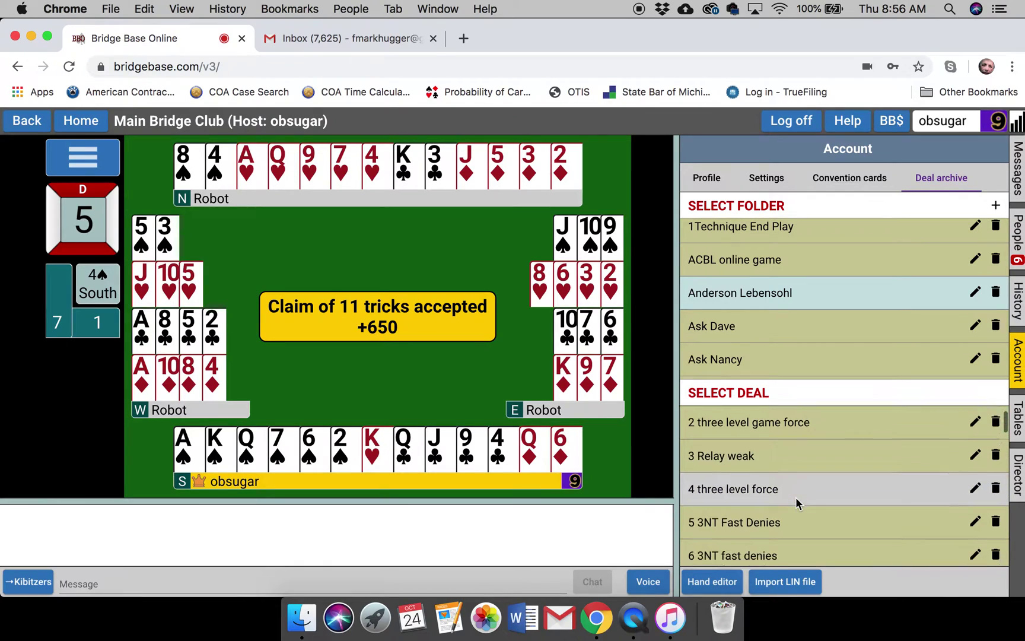
scroll(796, 503, "down", 11)
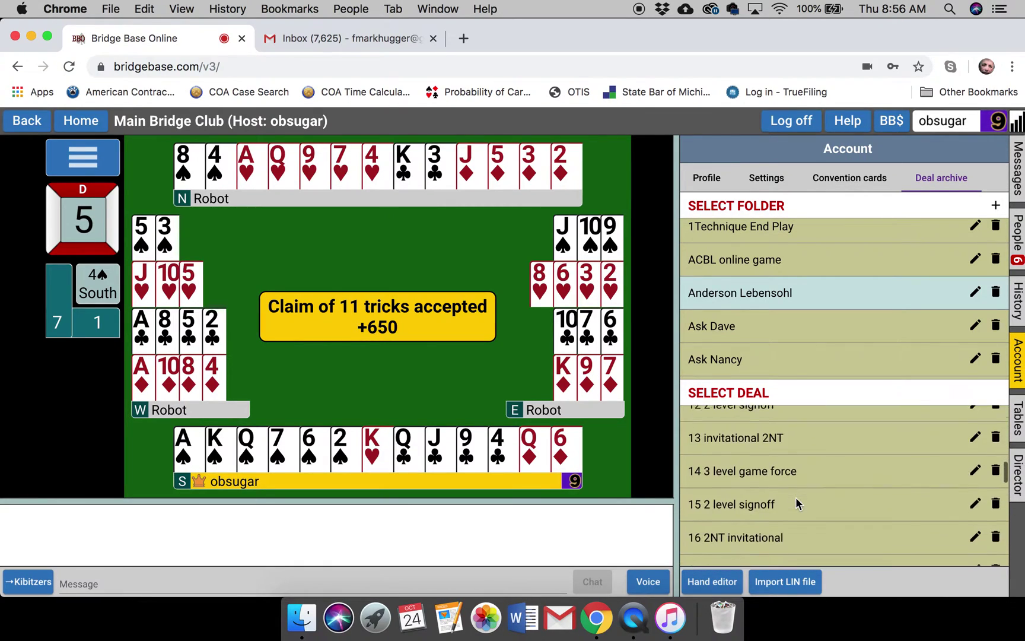
scroll(795, 503, "down", 10)
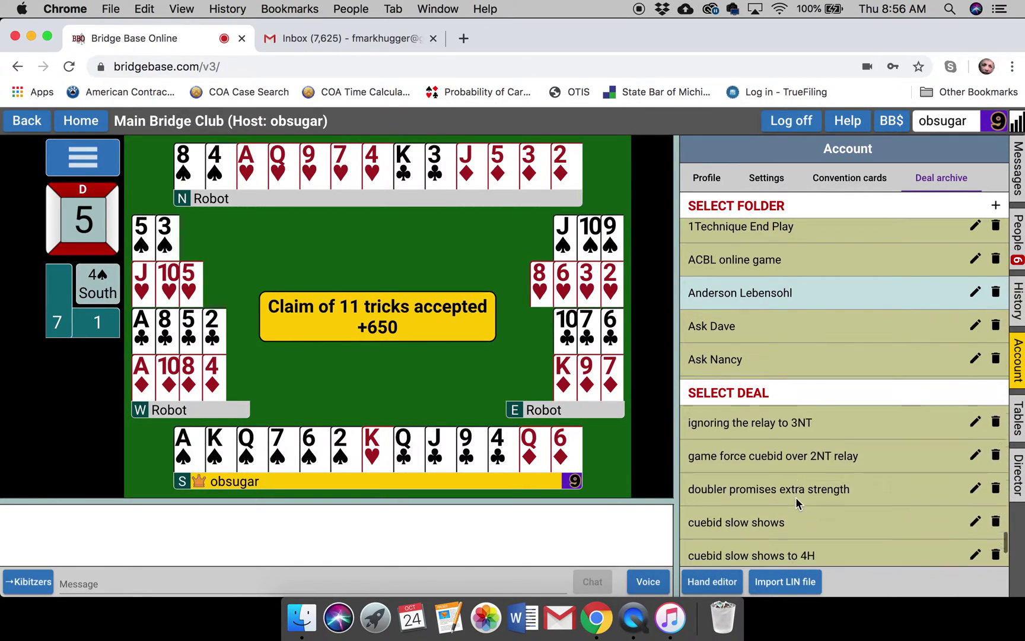
scroll(796, 494, "down", 1)
scroll(796, 495, "up", 13)
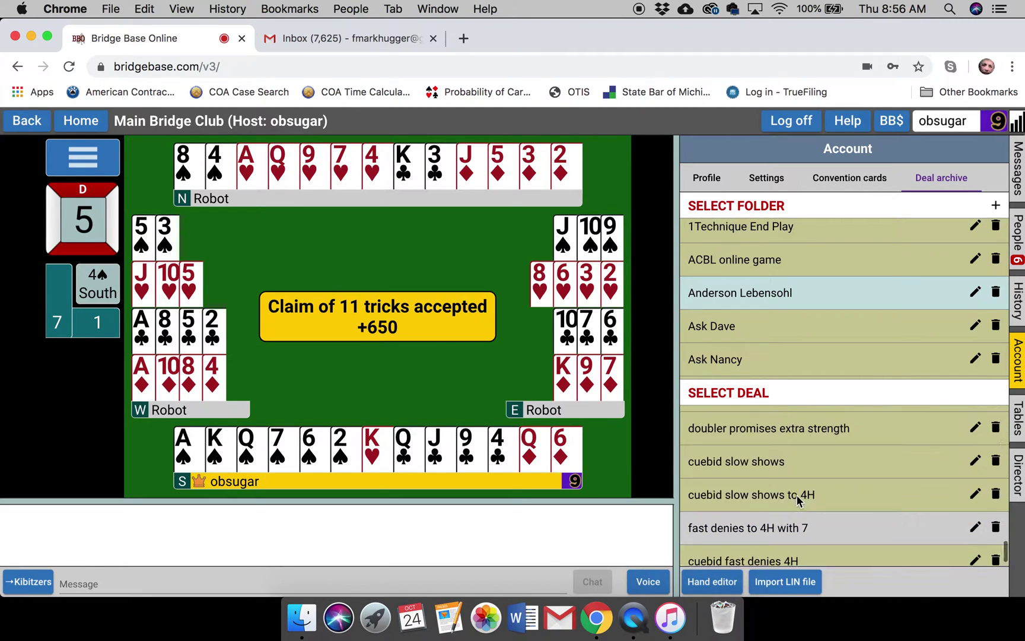
scroll(796, 494, "up", 13)
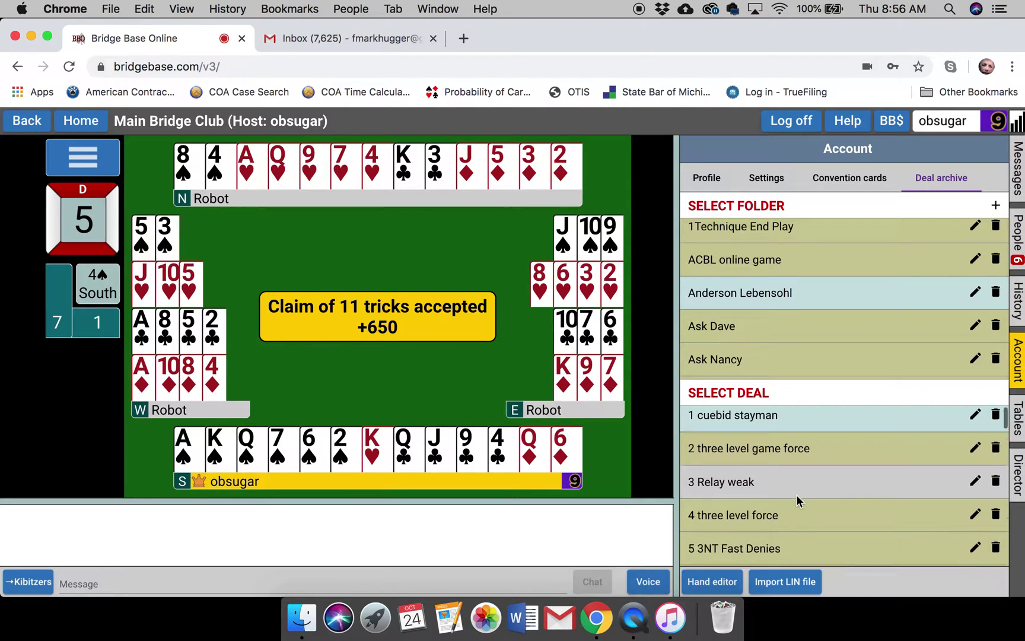
scroll(797, 496, "down", 9)
scroll(796, 494, "down", 15)
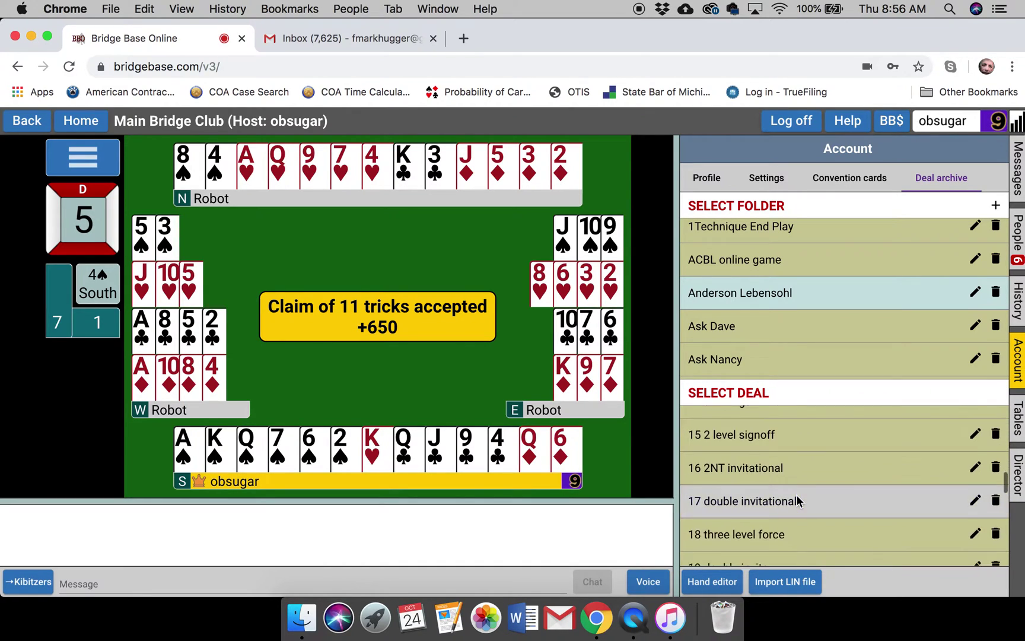
scroll(796, 494, "down", 1)
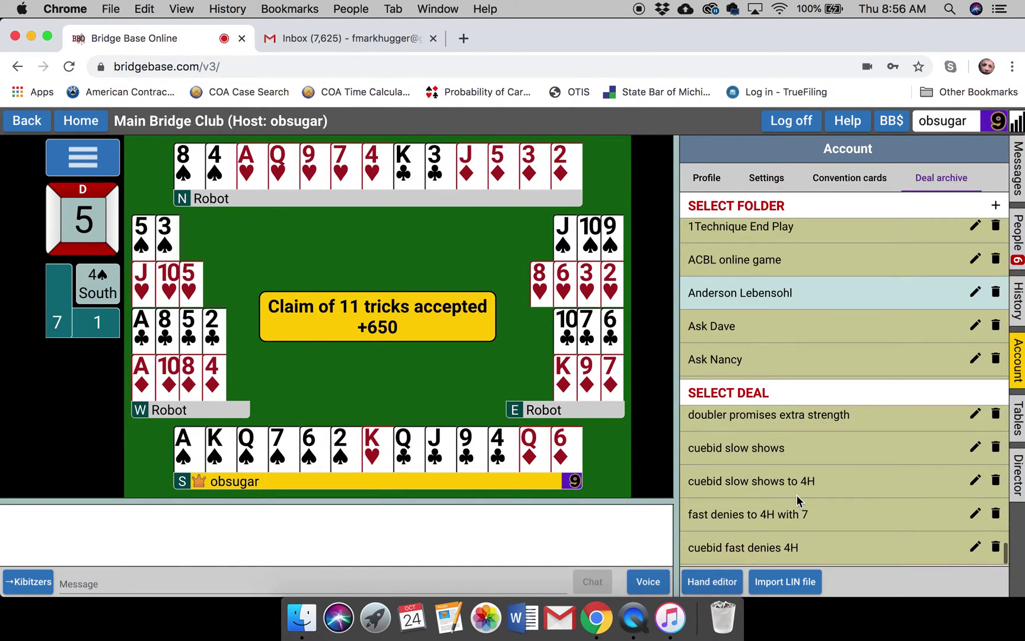
scroll(796, 494, "up", 2)
scroll(796, 494, "up", 20)
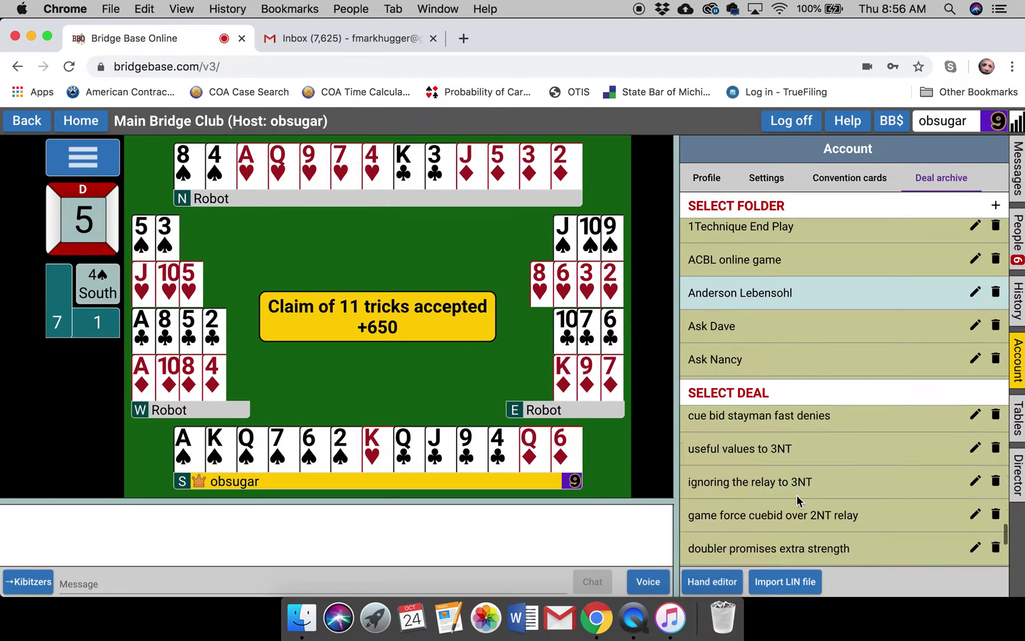
scroll(797, 496, "up", 2)
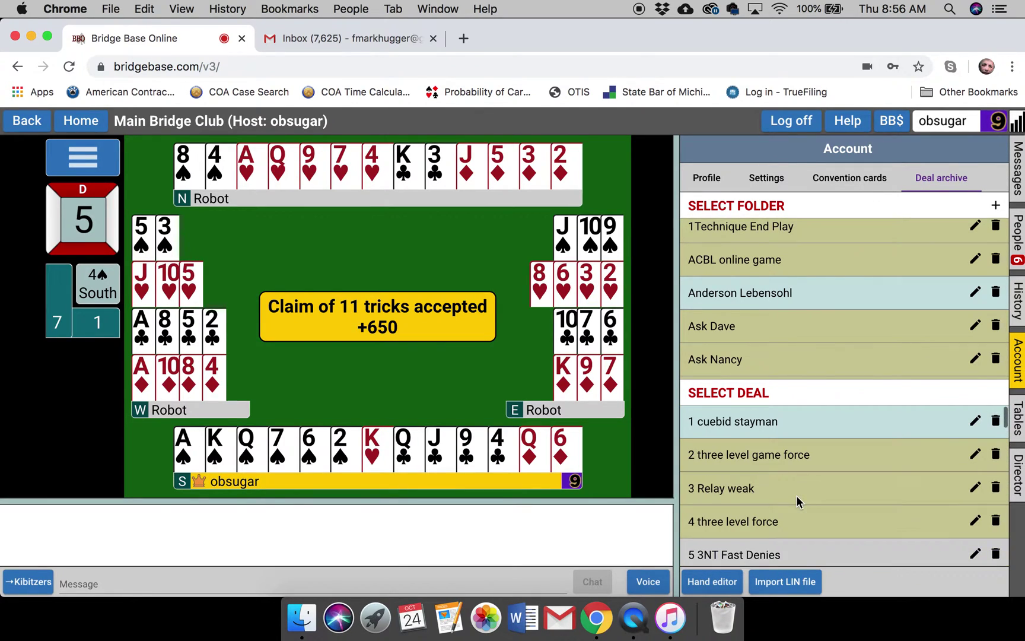
Select the Muskegon folder in the deal archive and look through its list of boards
scroll(771, 264, "up", 3)
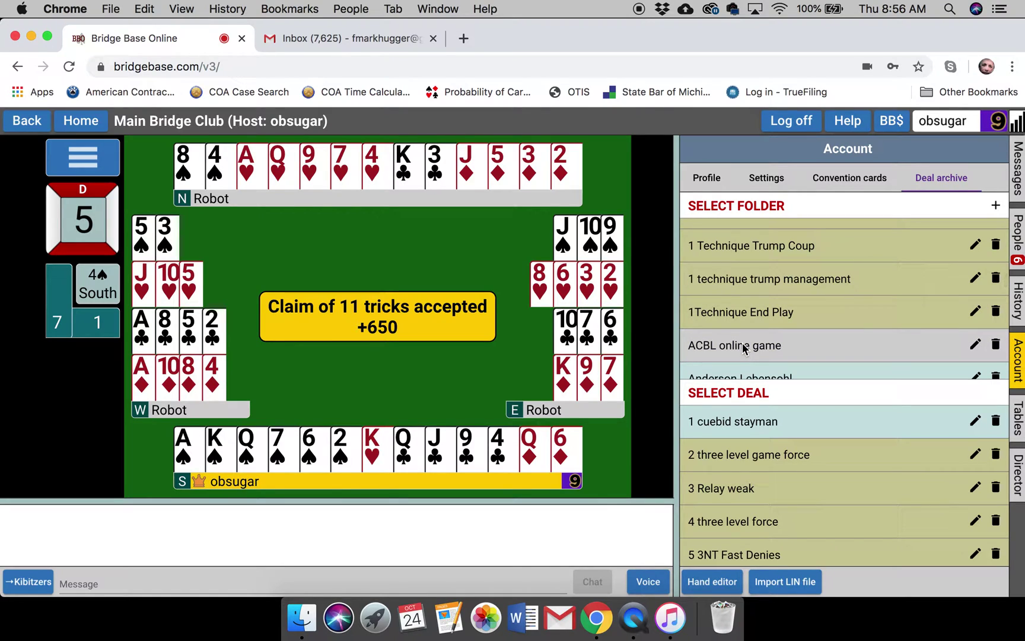
scroll(743, 343, "down", 15)
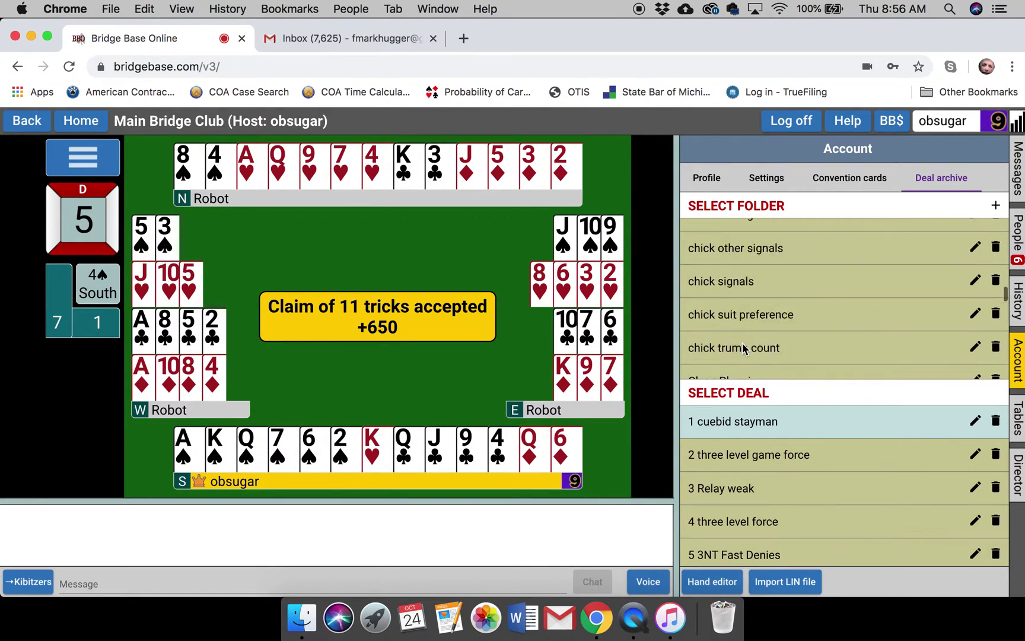
scroll(742, 344, "down", 10)
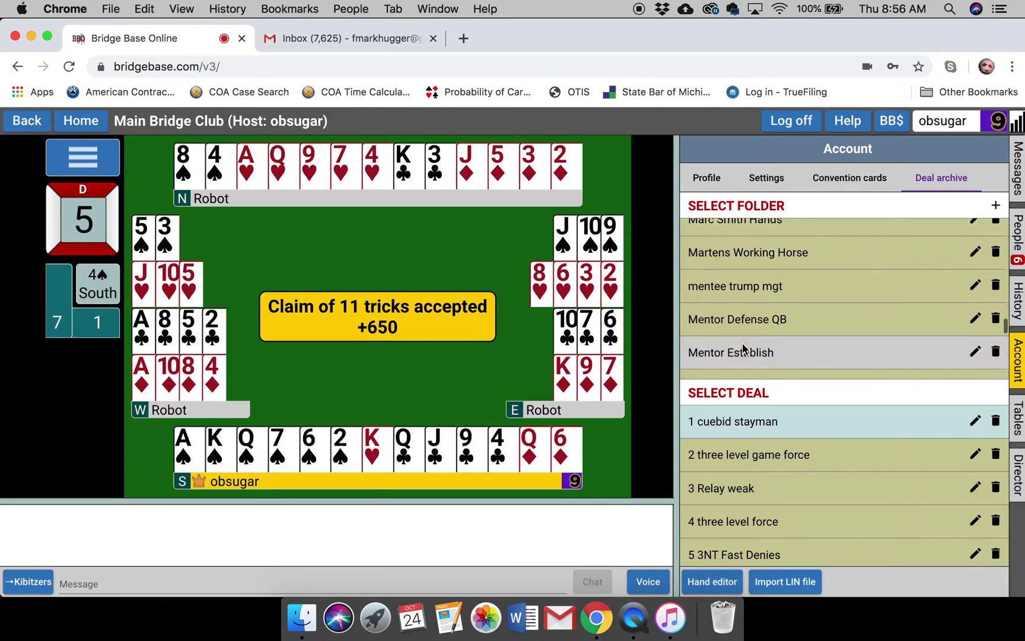
scroll(742, 343, "down", 3)
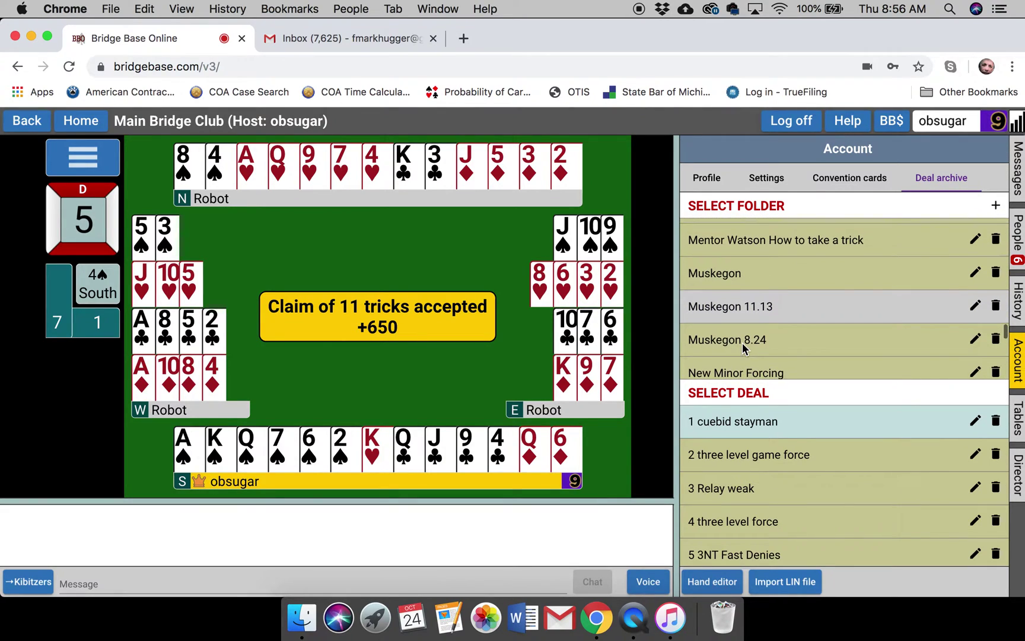
left_click(724, 279)
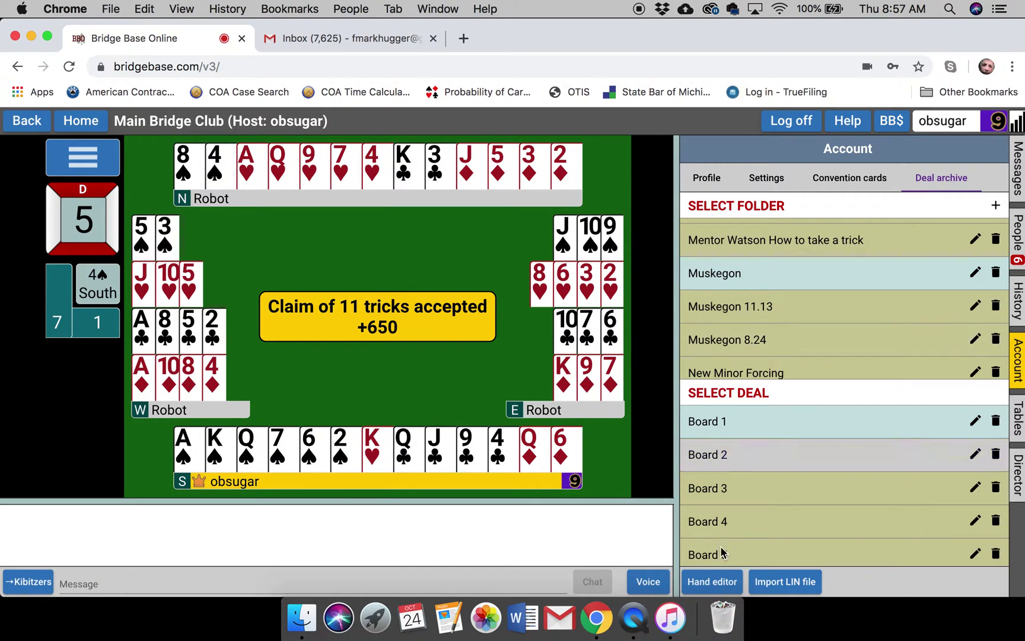
scroll(723, 557, "down", 10)
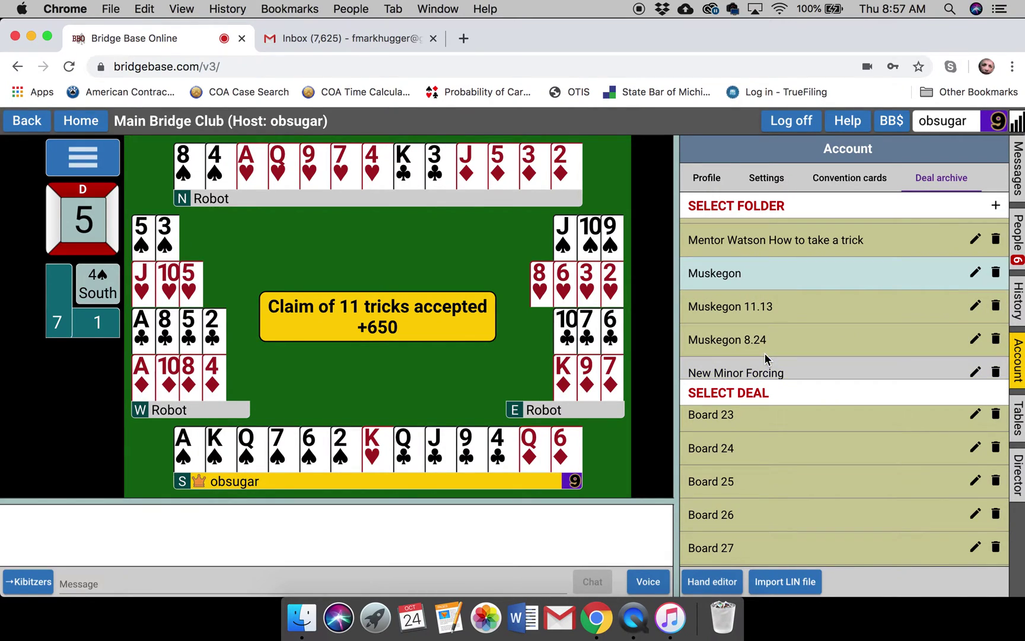
scroll(764, 352, "down", 1)
scroll(758, 476, "down", 4)
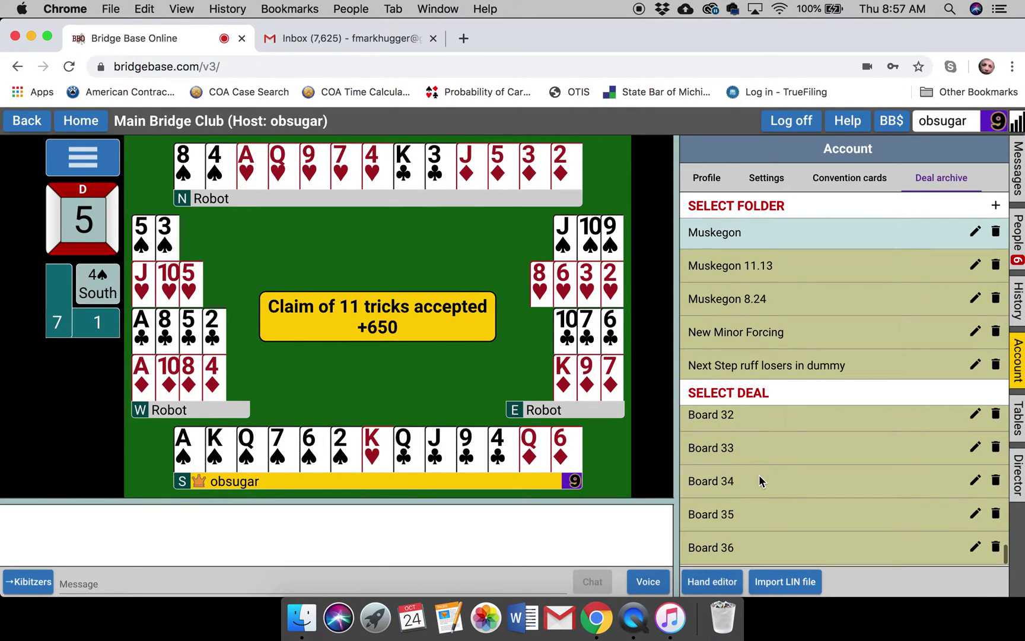
scroll(758, 475, "up", 14)
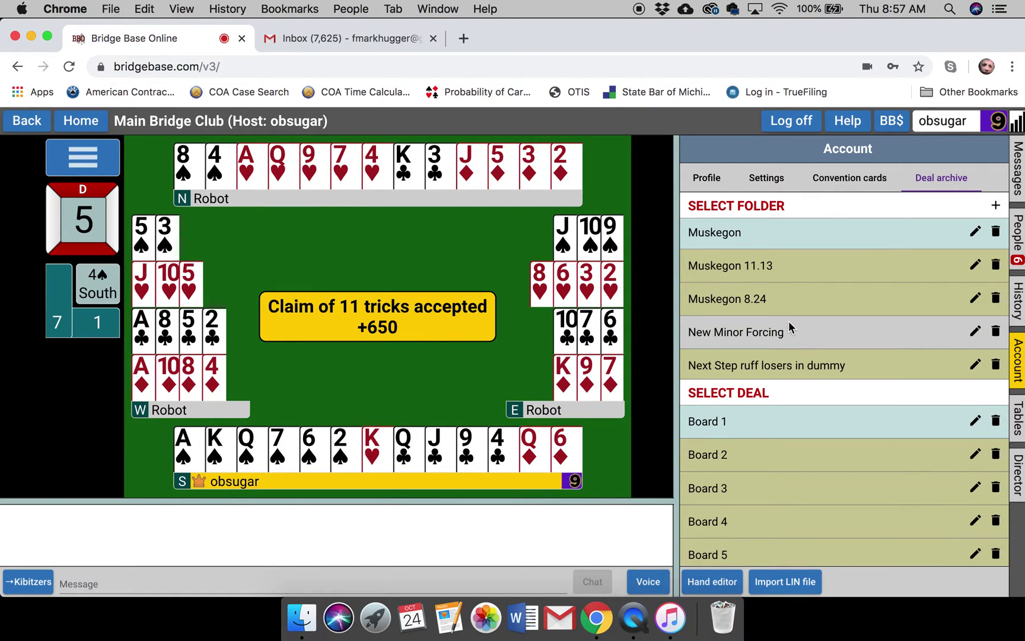
Select the New Minor Forcing folder in the deal archive and look through its deals
scroll(788, 321, "down", 2)
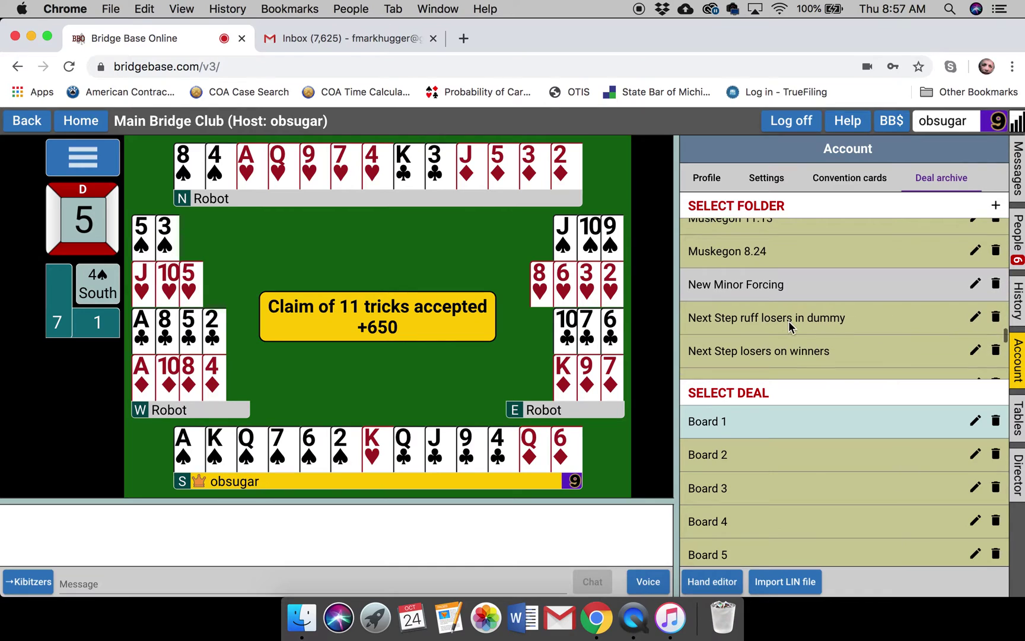
left_click(750, 291)
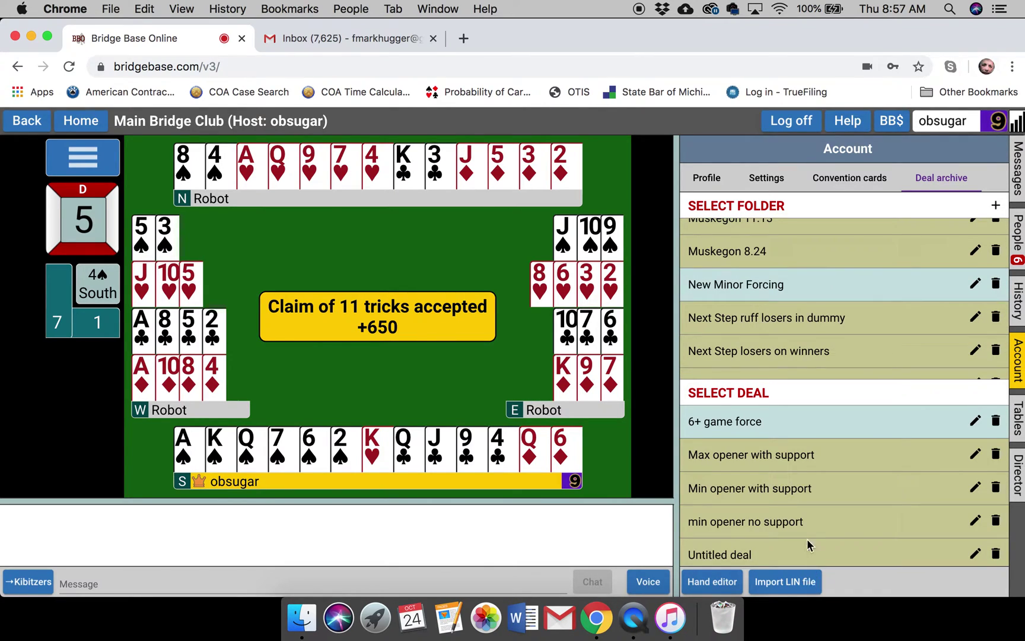
scroll(807, 524, "down", 1)
scroll(807, 524, "up", 2)
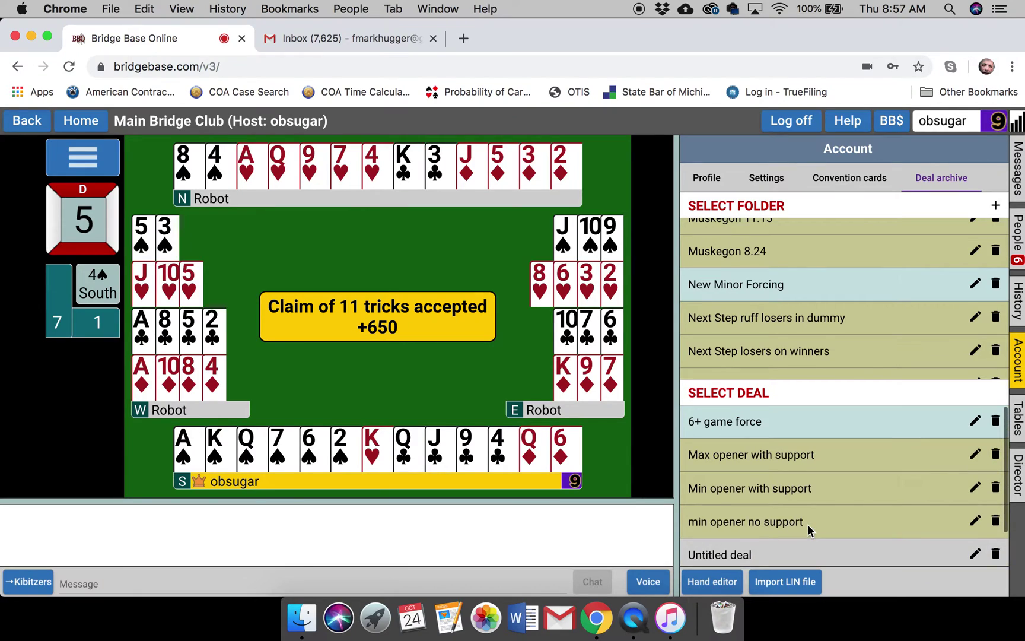
Browse past the Next Steps folders, select the Reading the Cards folder and look through its deals
scroll(810, 322, "down", 2)
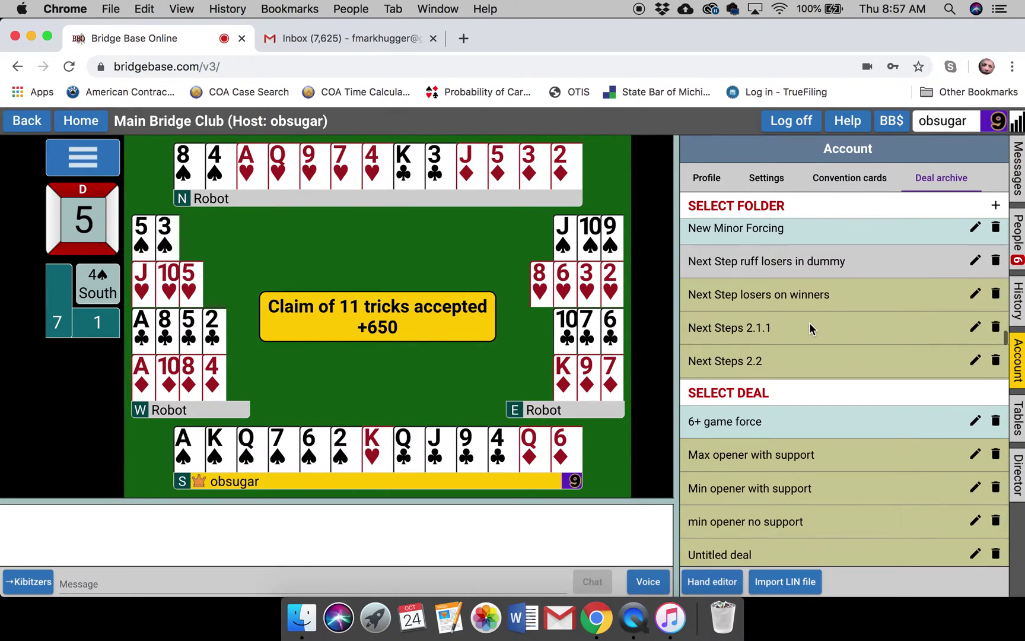
scroll(809, 322, "down", 1)
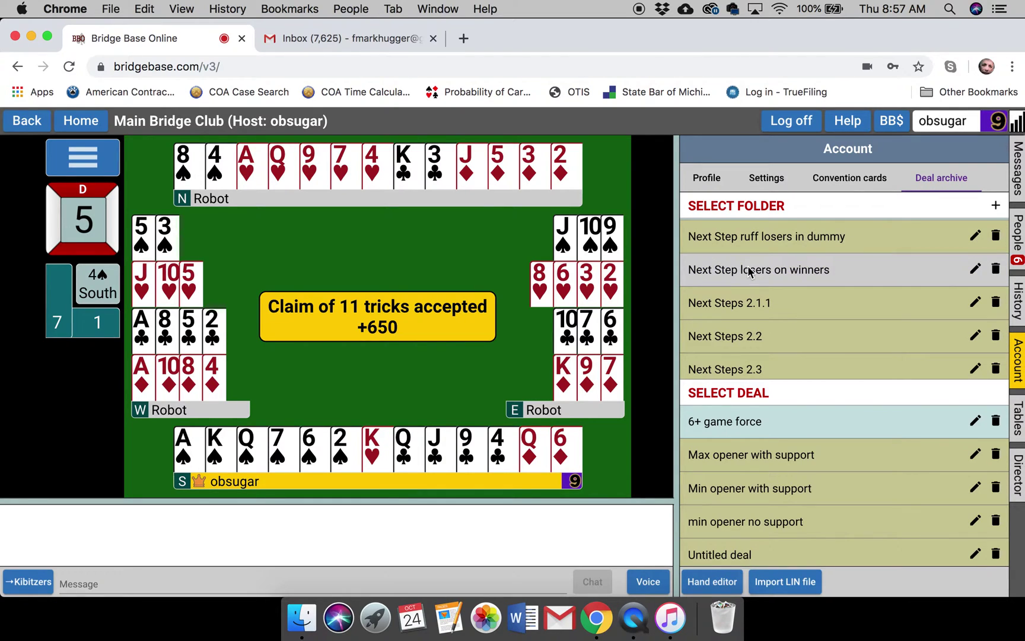
scroll(768, 261, "up", 1)
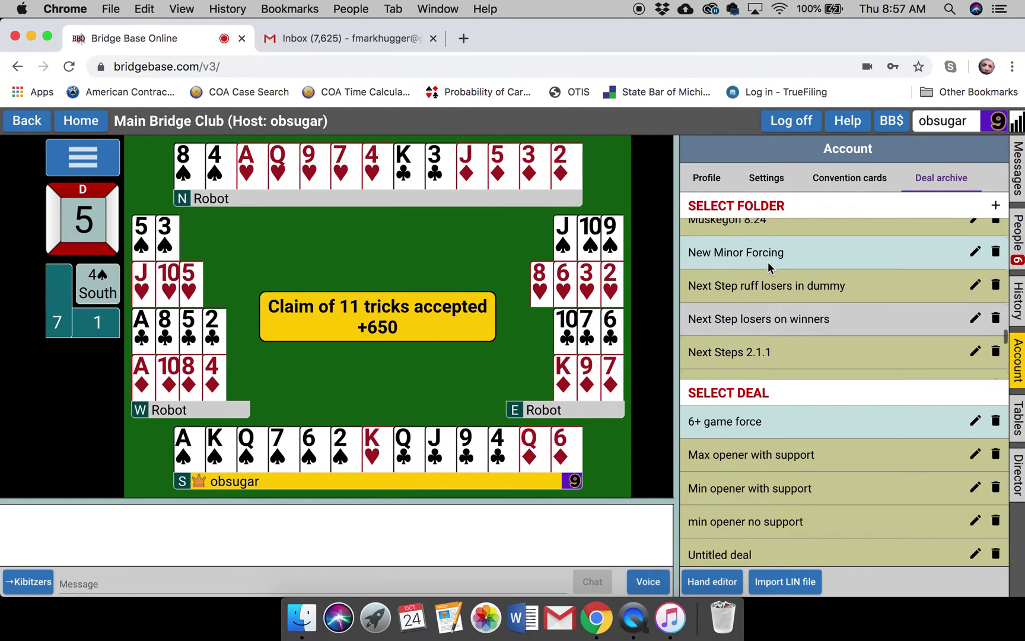
scroll(769, 262, "down", 1)
scroll(769, 262, "down", 3)
scroll(765, 351, "down", 1)
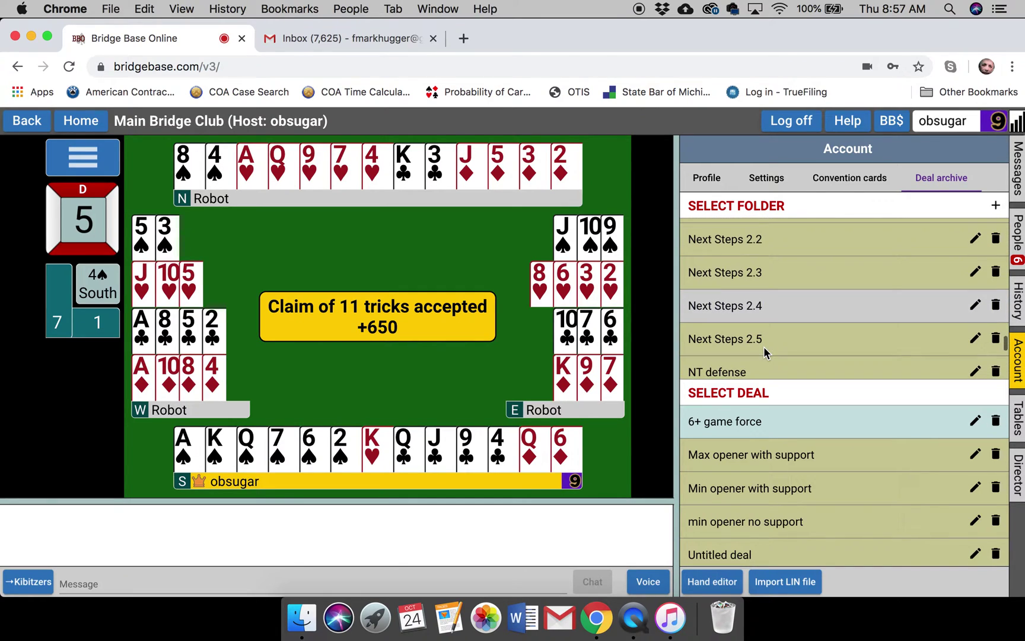
scroll(763, 347, "down", 3)
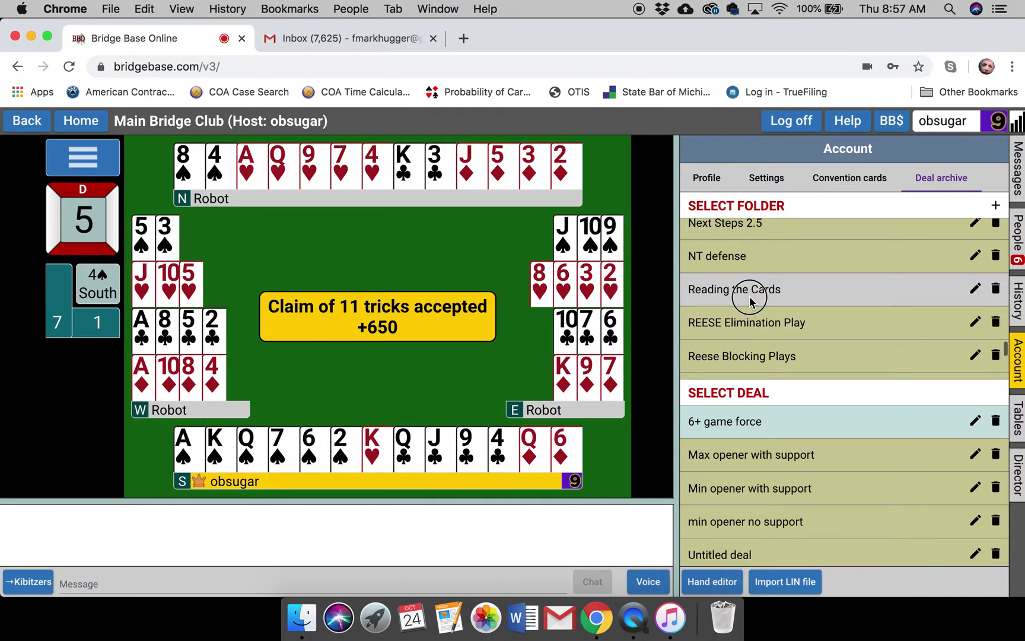
left_click(750, 296)
scroll(769, 531, "down", 8)
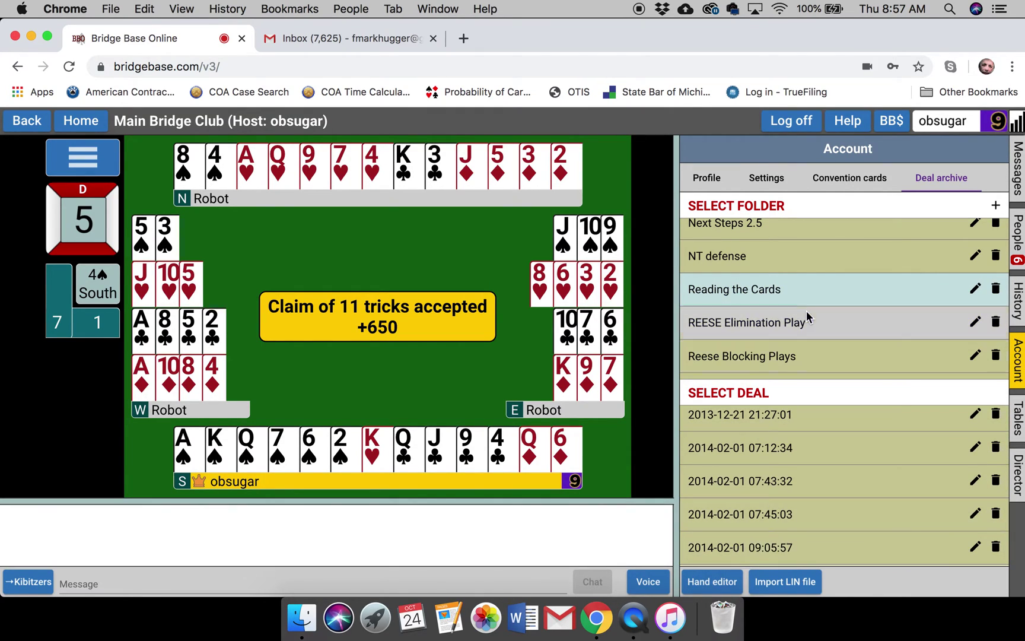
Select the REESE Elimination Play folder and look through its list of example deals
left_click(788, 326)
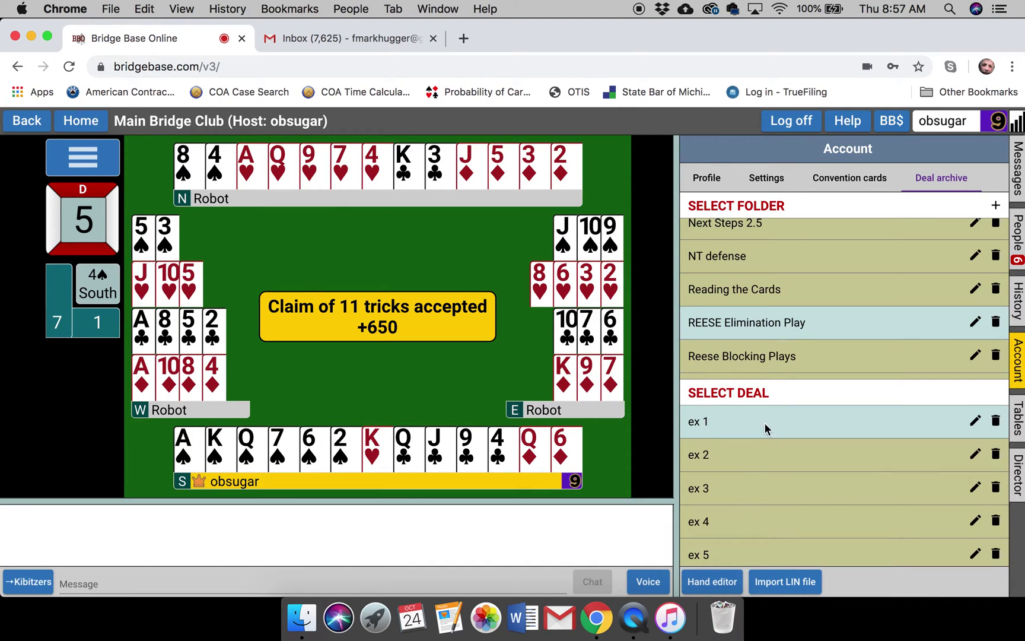
scroll(755, 478, "down", 5)
scroll(755, 477, "down", 4)
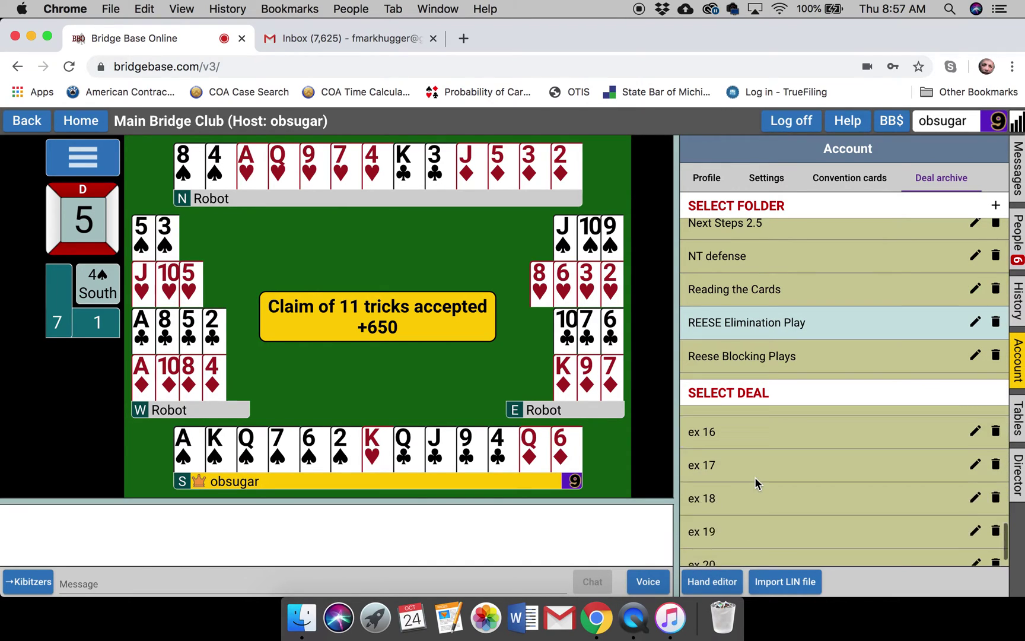
scroll(755, 478, "up", 13)
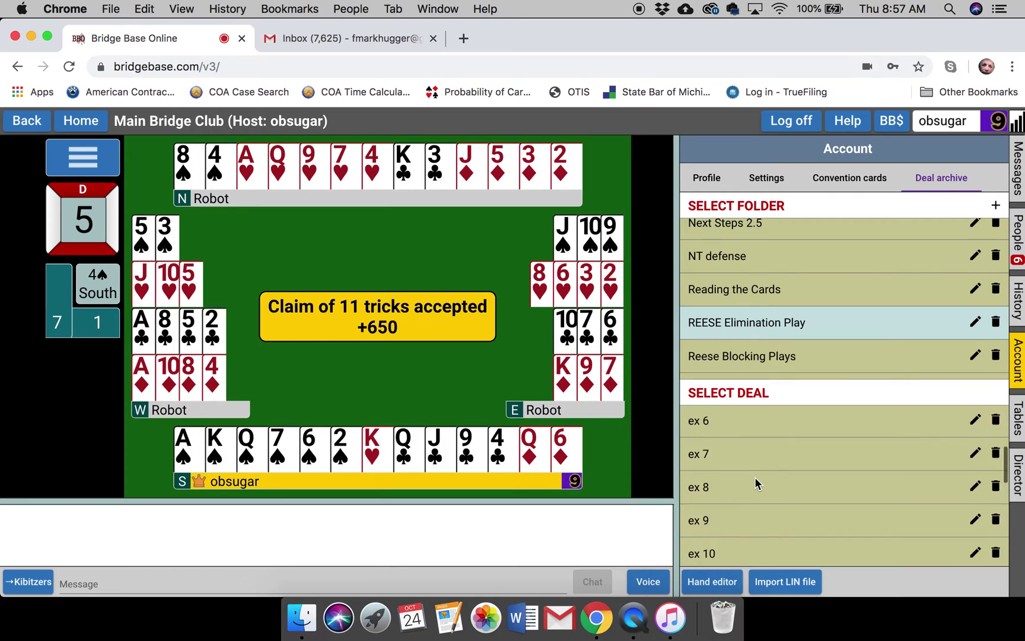